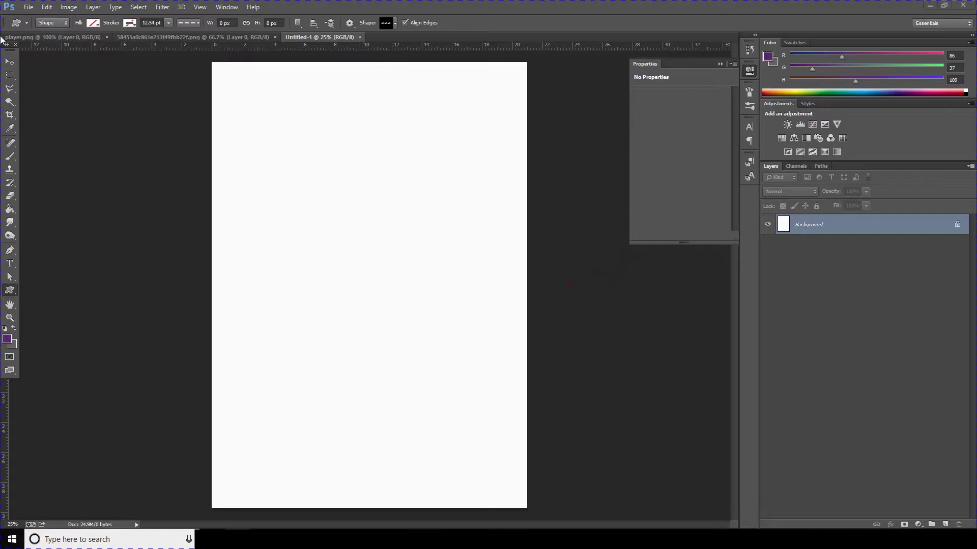
# Bring the Rockets #13 player cutout from player.png into the Untitled-1 poster
pyautogui.click(136, 38)
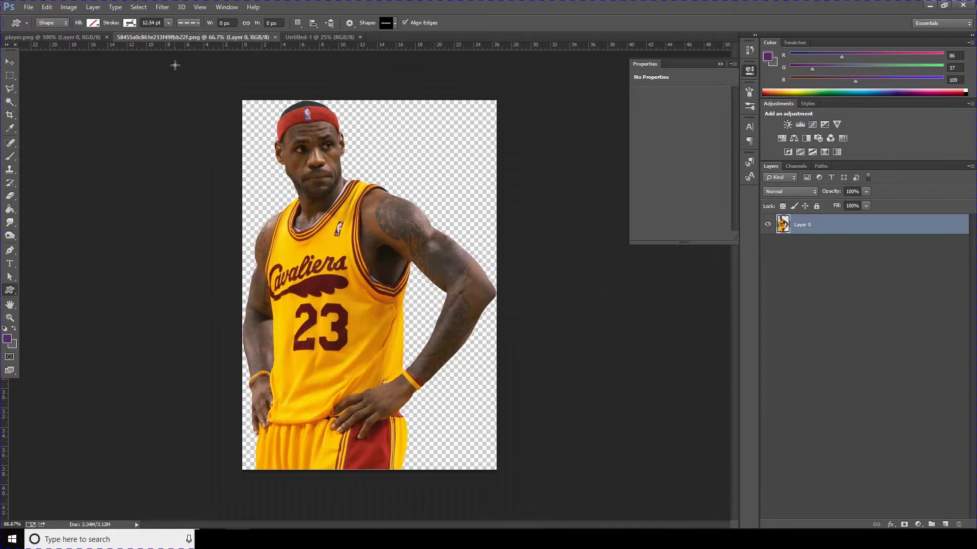
pyautogui.click(82, 40)
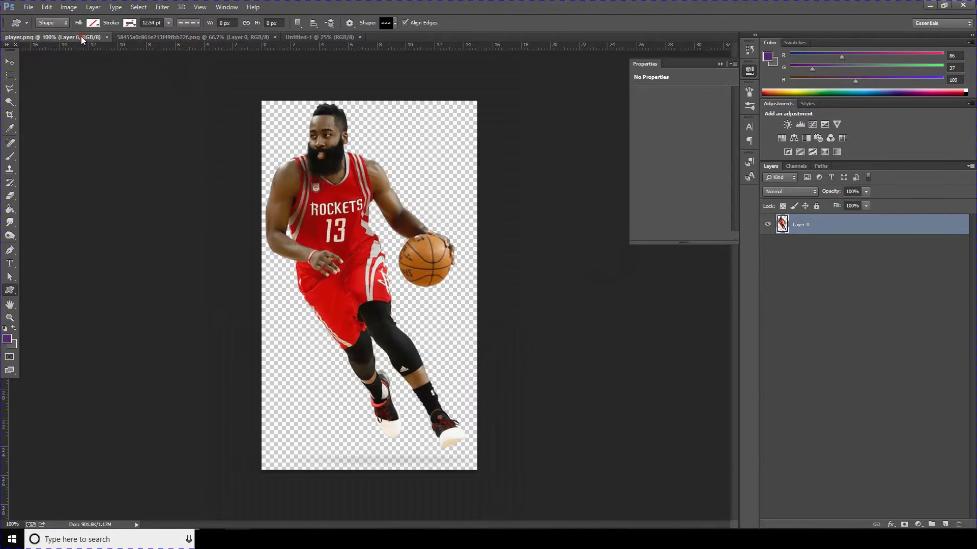
pyautogui.click(313, 157)
pyautogui.click(458, 219)
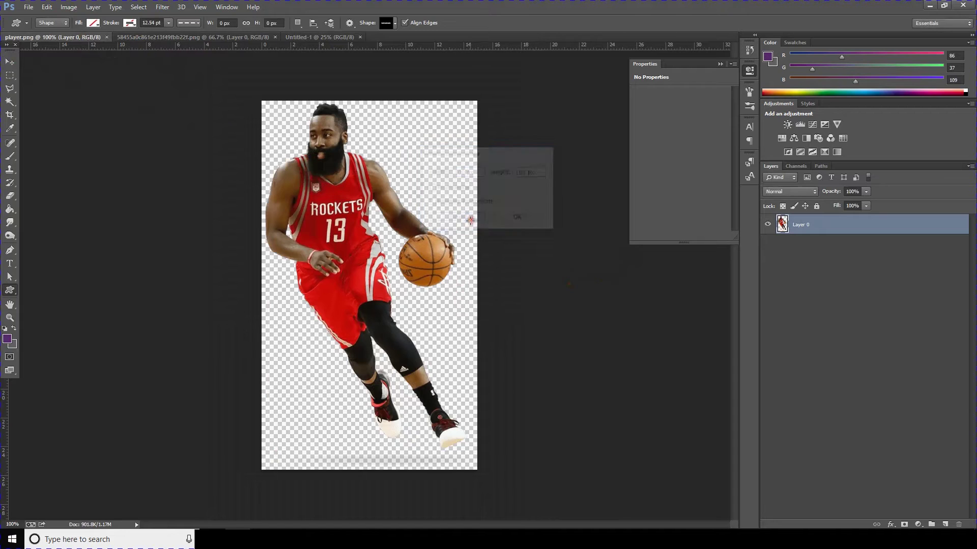
pyautogui.click(11, 63)
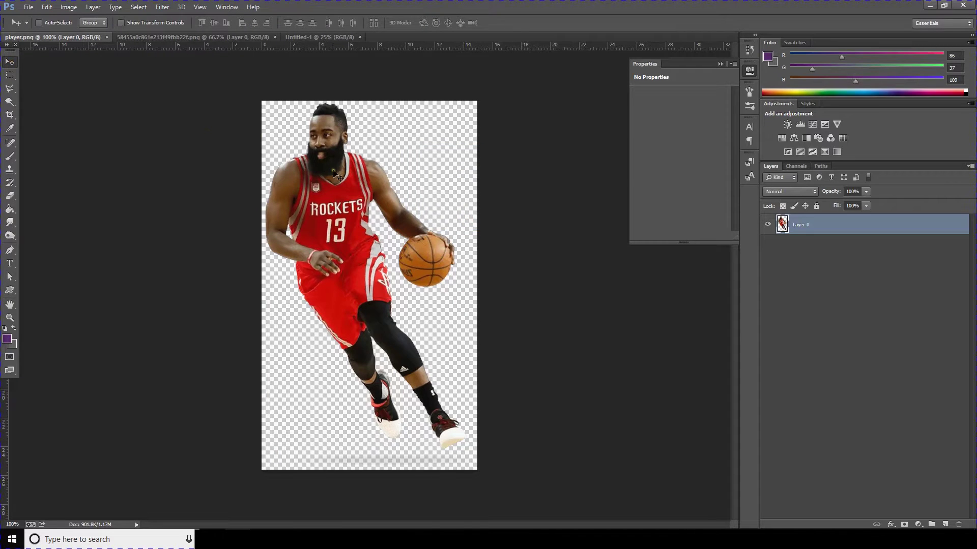
pyautogui.moveTo(333, 171); pyautogui.dragTo(365, 222)
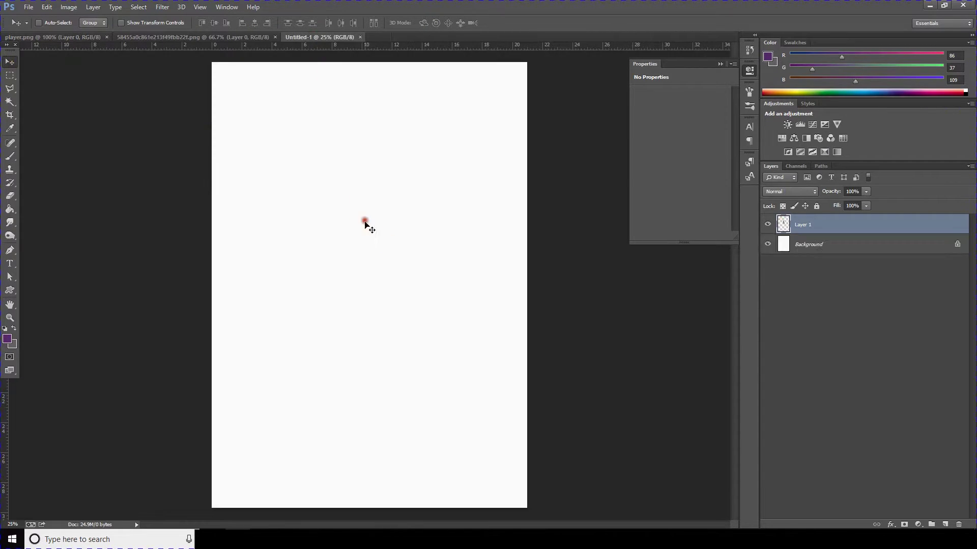
# Enlarge the Rockets player to about three times its size and nudge it slightly right
pyautogui.click(47, 7)
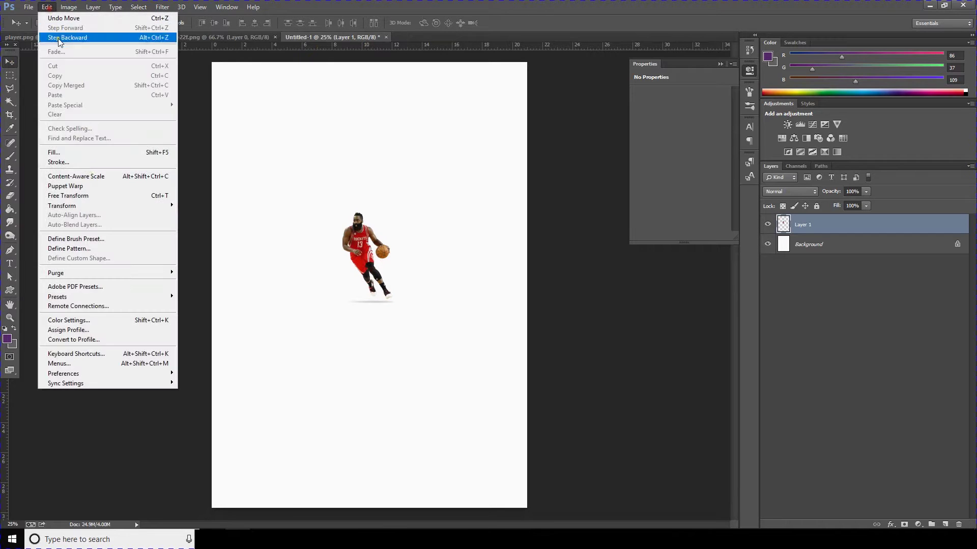
pyautogui.click(66, 195)
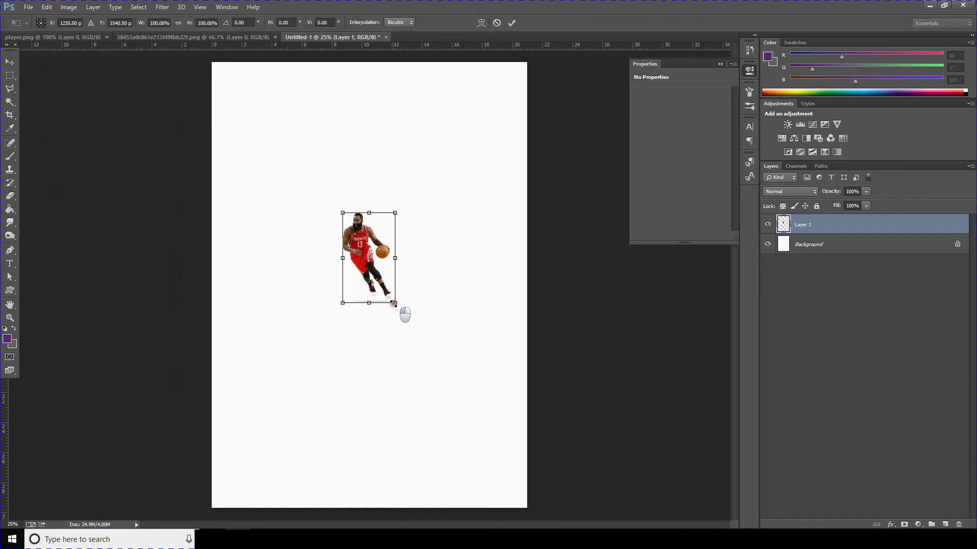
pyautogui.moveTo(394, 304); pyautogui.dragTo(447, 375)
pyautogui.moveTo(377, 302); pyautogui.dragTo(394, 335)
pyautogui.moveTo(447, 402); pyautogui.dragTo(474, 426)
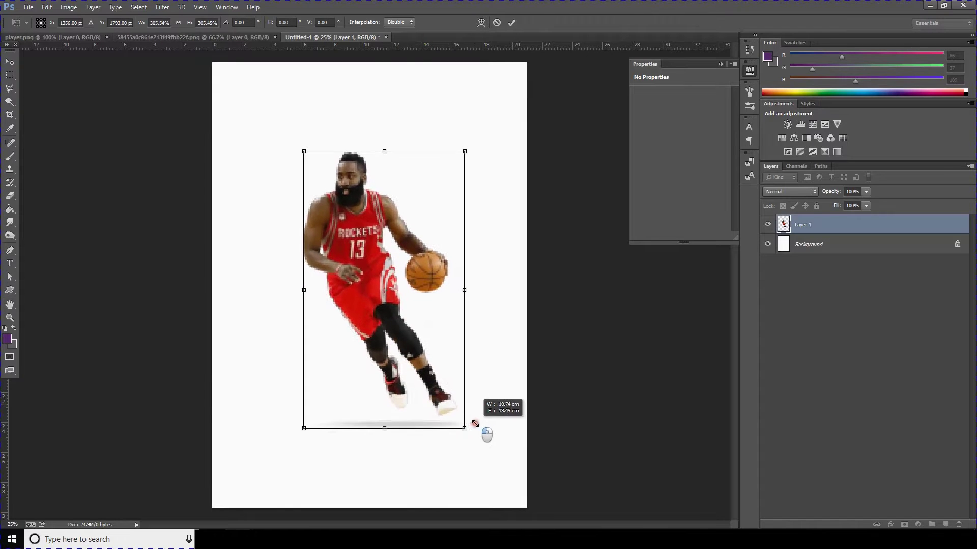
pyautogui.press('Return')
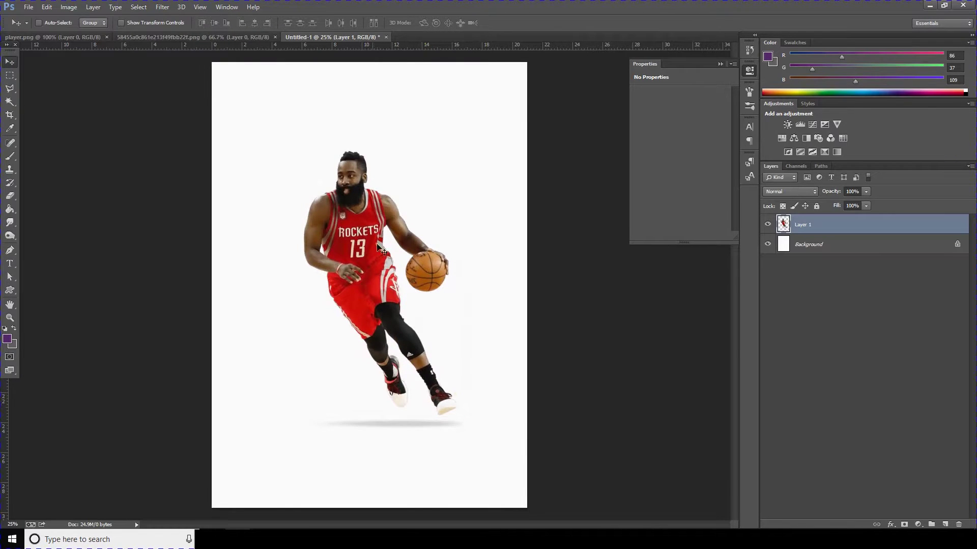
pyautogui.moveTo(378, 246); pyautogui.dragTo(380, 246)
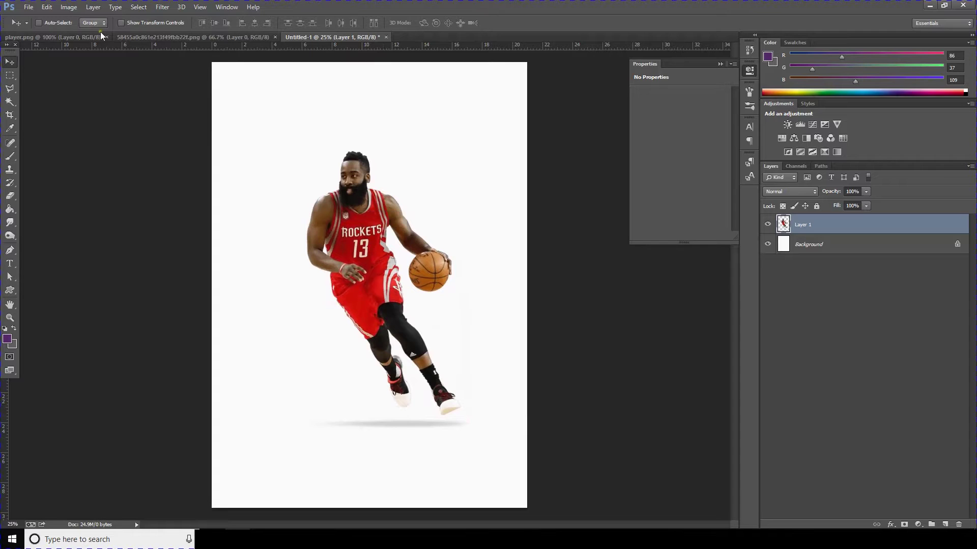
# Drag the Cavaliers #23 player into the poster, scale it about 202% and place it left of centre
pyautogui.click(143, 37)
pyautogui.moveTo(349, 237); pyautogui.dragTo(373, 290)
pyautogui.click(46, 7)
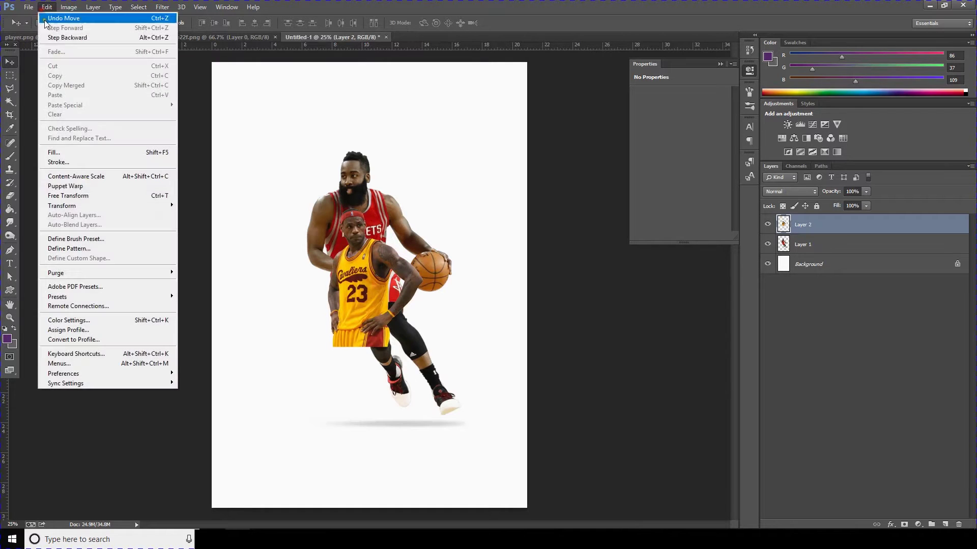
pyautogui.click(91, 196)
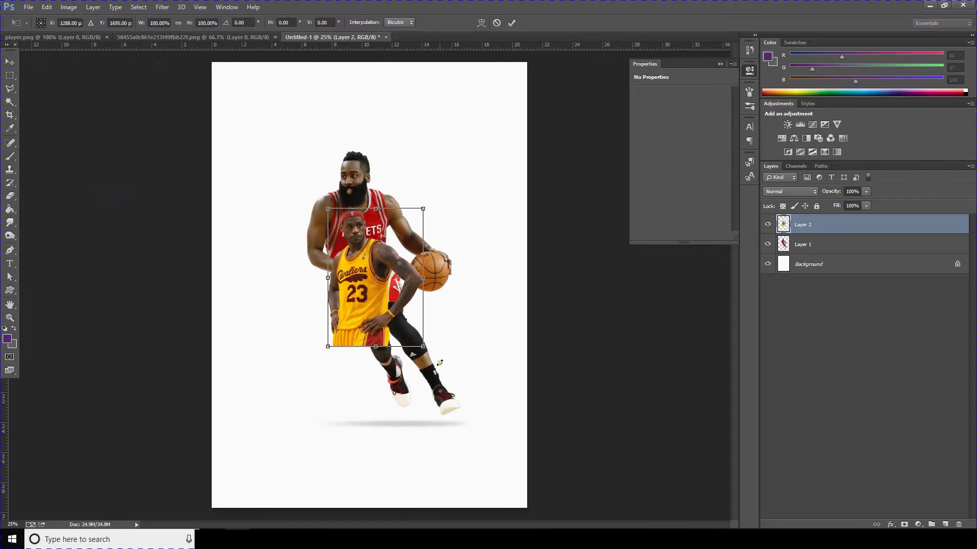
pyautogui.moveTo(423, 346); pyautogui.dragTo(471, 417)
pyautogui.moveTo(411, 335)
pyautogui.mouseDown()
pyautogui.moveTo(462, 346)
pyautogui.moveTo(390, 350)
pyautogui.moveTo(394, 337)
pyautogui.mouseUp()
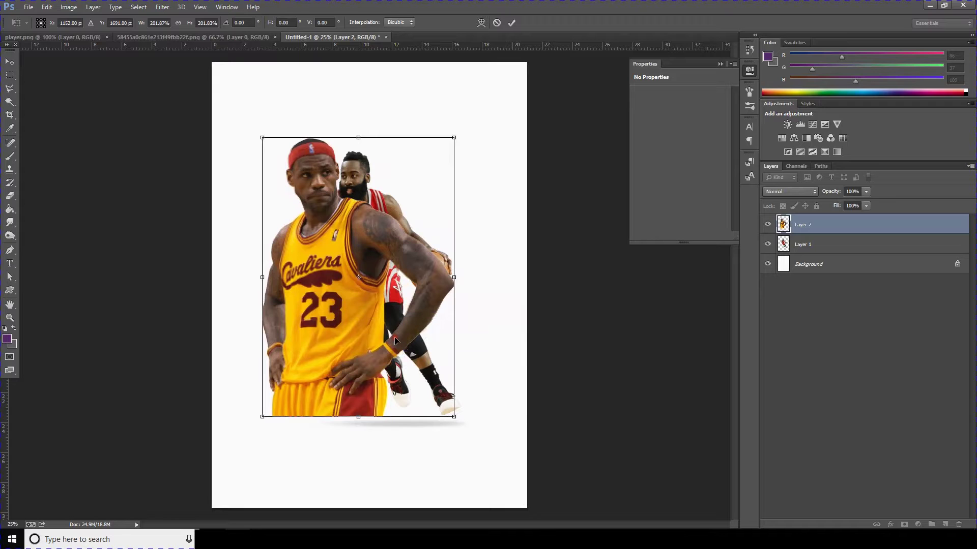
pyautogui.press('Return')
pyautogui.click(812, 248)
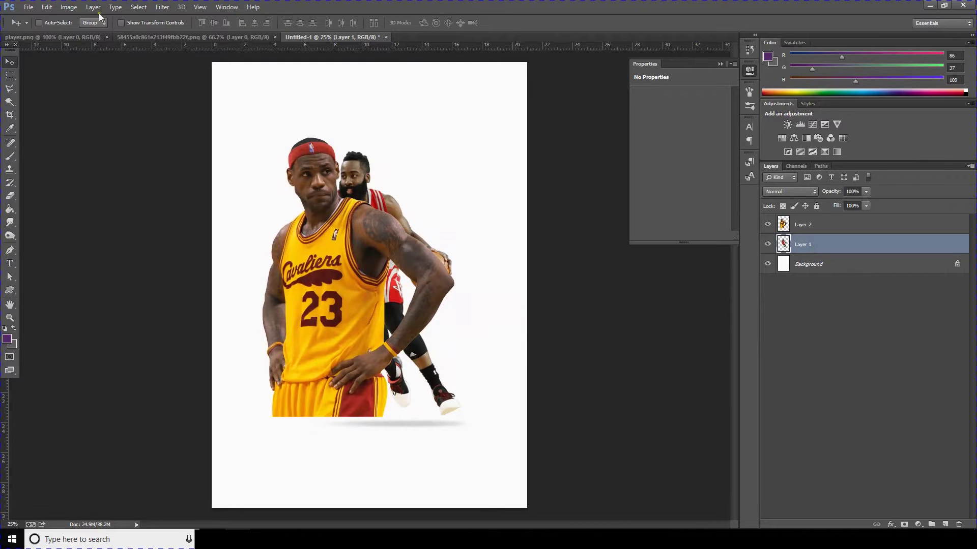
# Flip the Rockets player horizontally and move him left behind the Cavaliers player
pyautogui.click(53, 9)
pyautogui.click(76, 199)
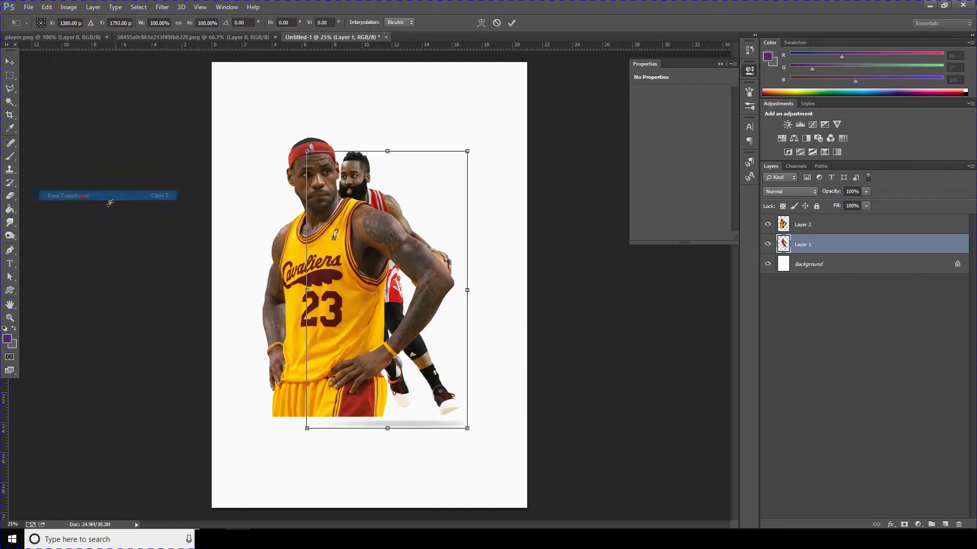
pyautogui.rightClick(367, 247)
pyautogui.click(428, 396)
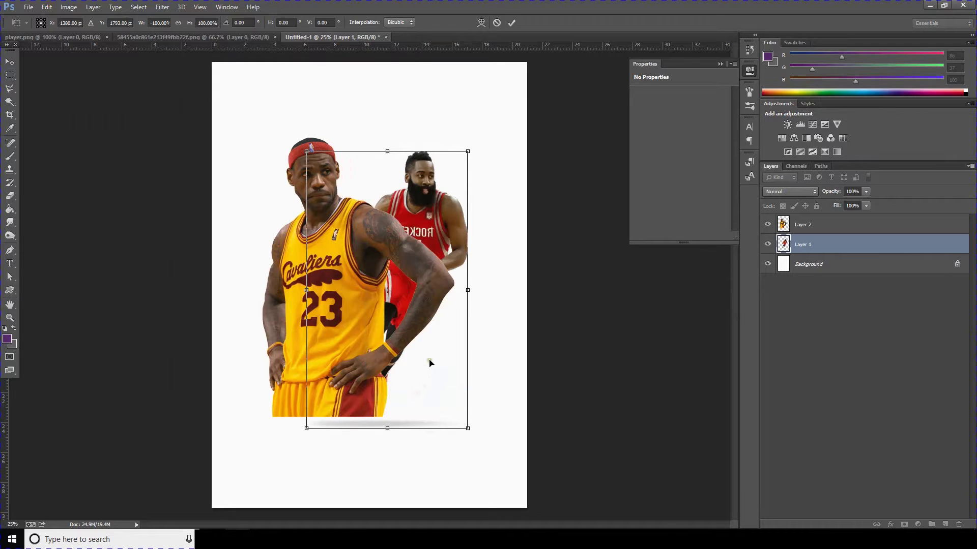
pyautogui.moveTo(432, 321); pyautogui.dragTo(388, 319)
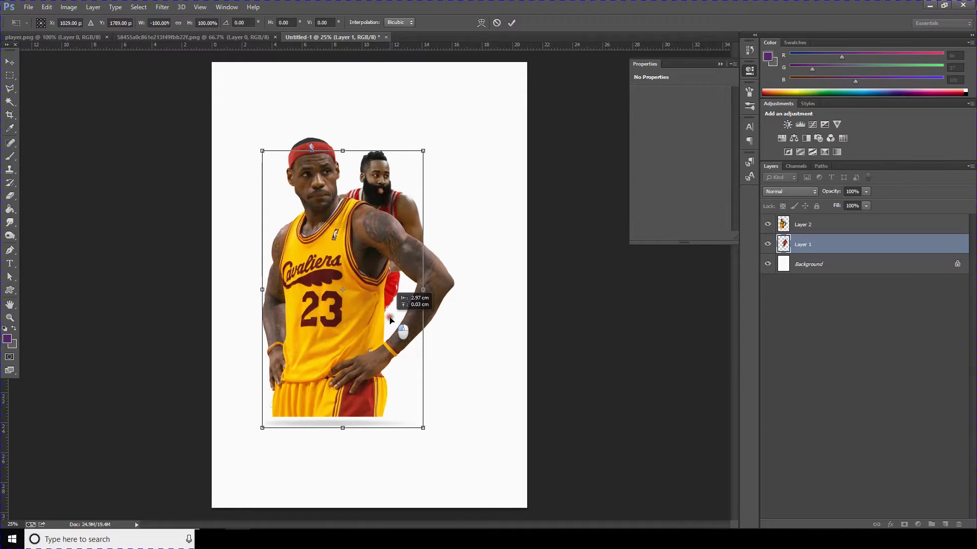
pyautogui.moveTo(391, 319); pyautogui.dragTo(391, 319)
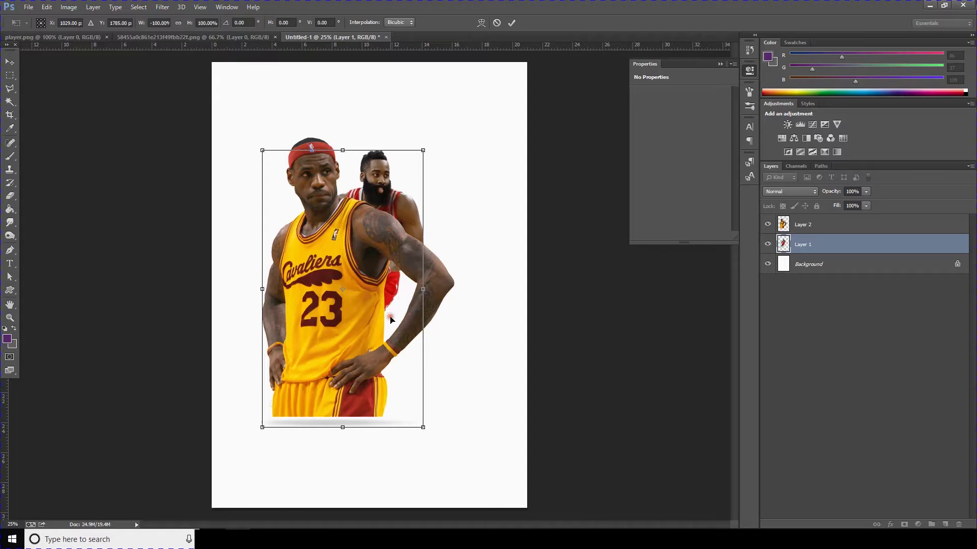
pyautogui.press('Return')
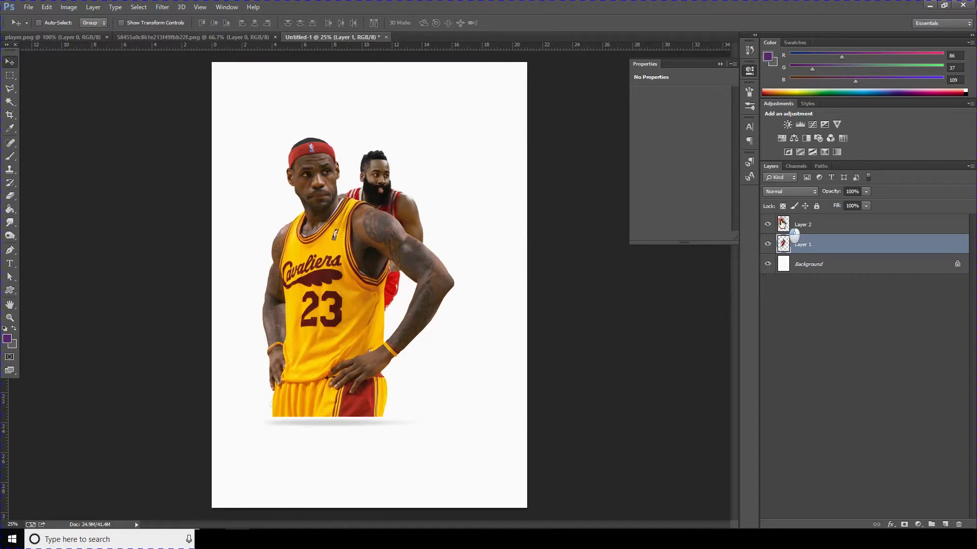
# Shift both player layers slightly right together, then reselect the Rockets layer
pyautogui.click(782, 222)
pyautogui.keyDown('shift'); pyautogui.click(784, 246); pyautogui.keyUp('shift')
pyautogui.moveTo(397, 281); pyautogui.dragTo(415, 282)
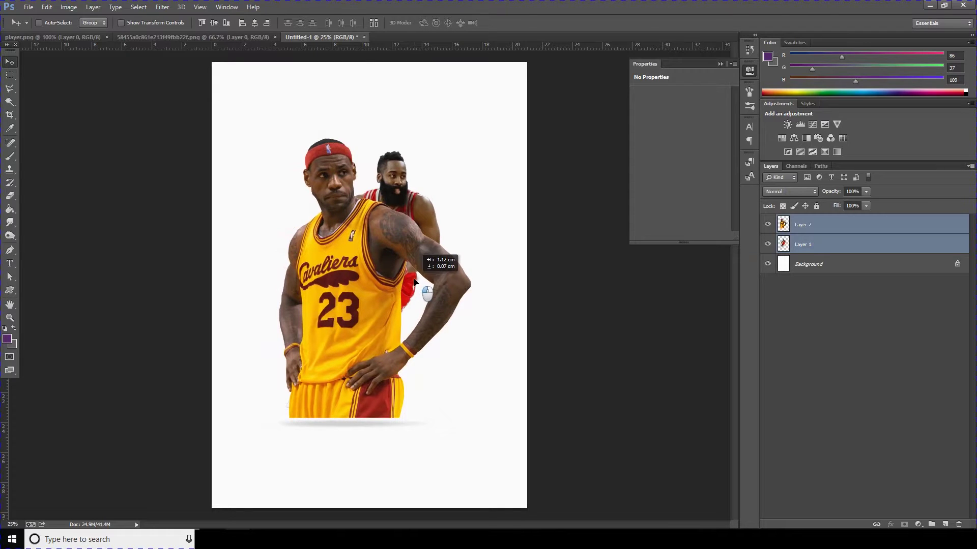
pyautogui.click(812, 337)
pyautogui.click(809, 266)
pyautogui.click(807, 245)
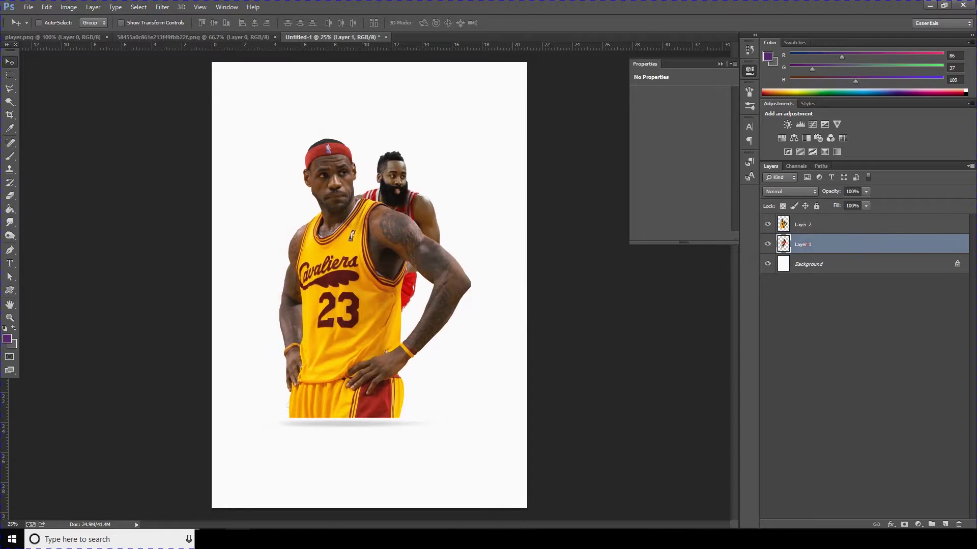
# On a new layer, paint a soft black round-brush shadow around the Cavaliers player
pyautogui.click(943, 525)
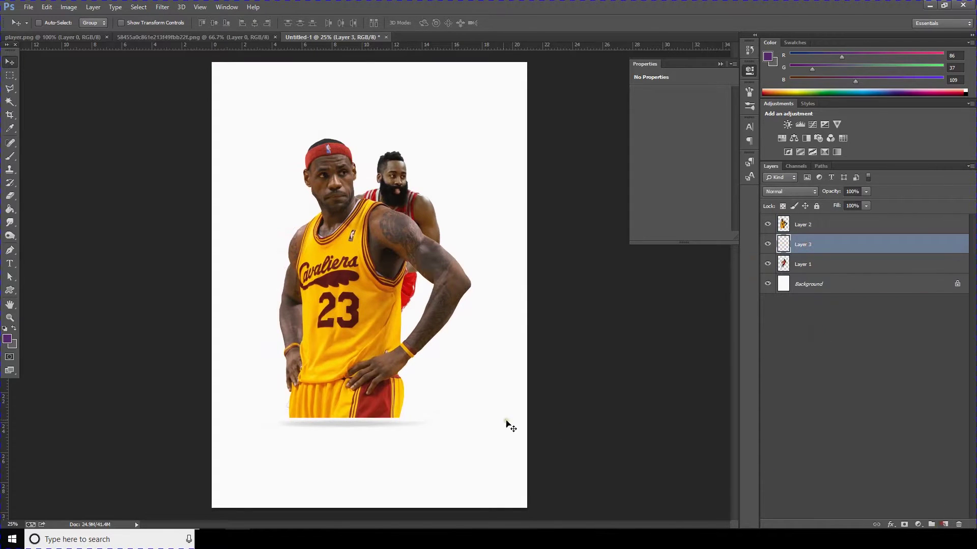
pyautogui.click(10, 157)
pyautogui.click(49, 23)
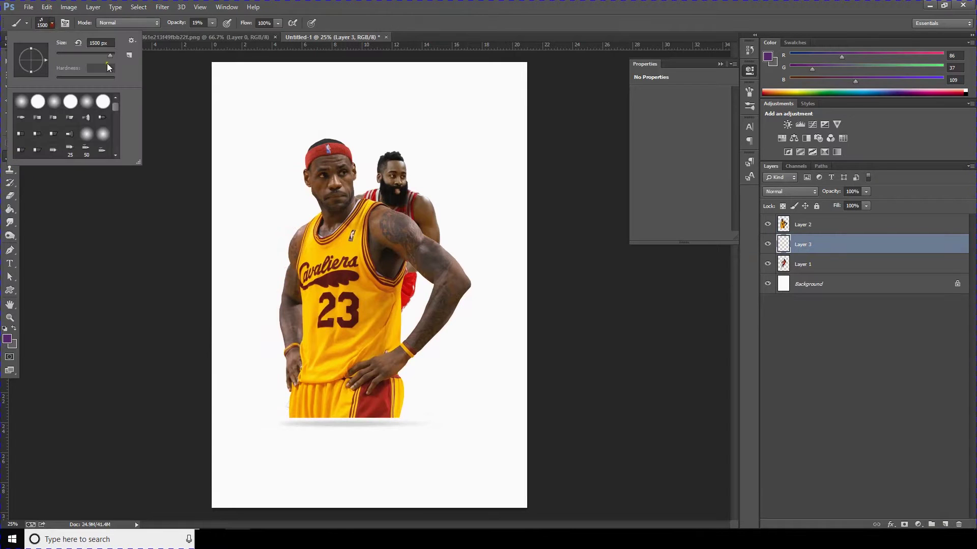
pyautogui.doubleClick(87, 107)
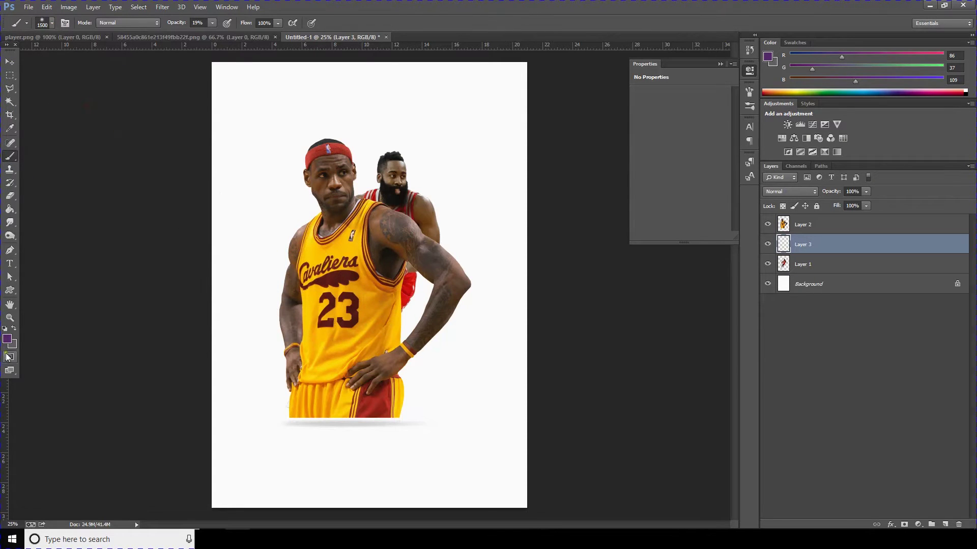
pyautogui.click(7, 337)
pyautogui.click(539, 330)
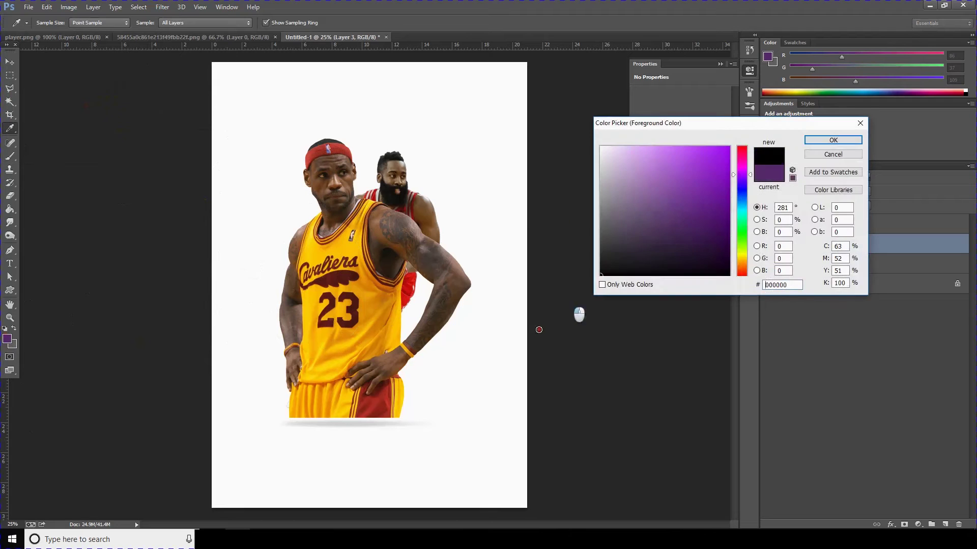
pyautogui.click(814, 142)
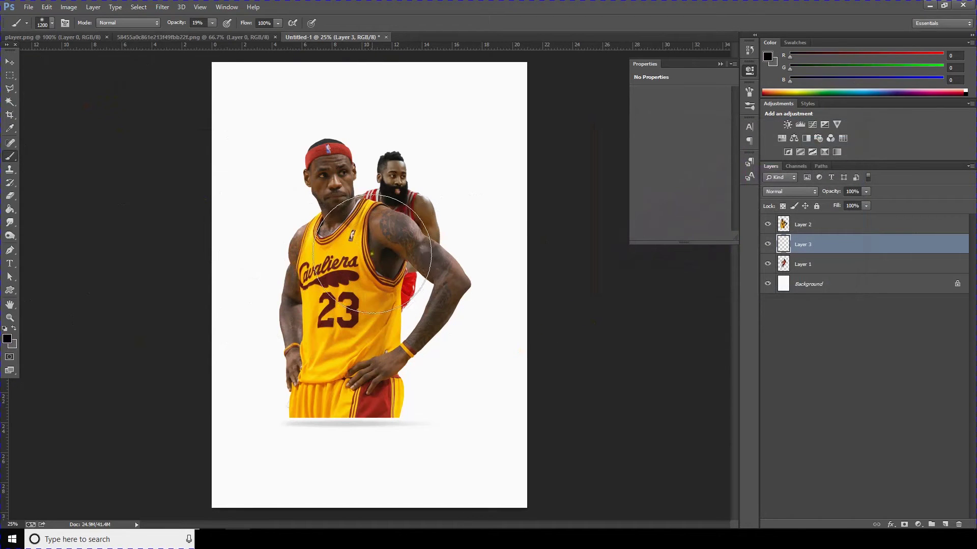
pyautogui.press('[')
pyautogui.moveTo(371, 253)
pyautogui.mouseDown()
pyautogui.moveTo(366, 289)
pyautogui.moveTo(355, 258)
pyautogui.moveTo(344, 312)
pyautogui.moveTo(349, 267)
pyautogui.mouseUp()
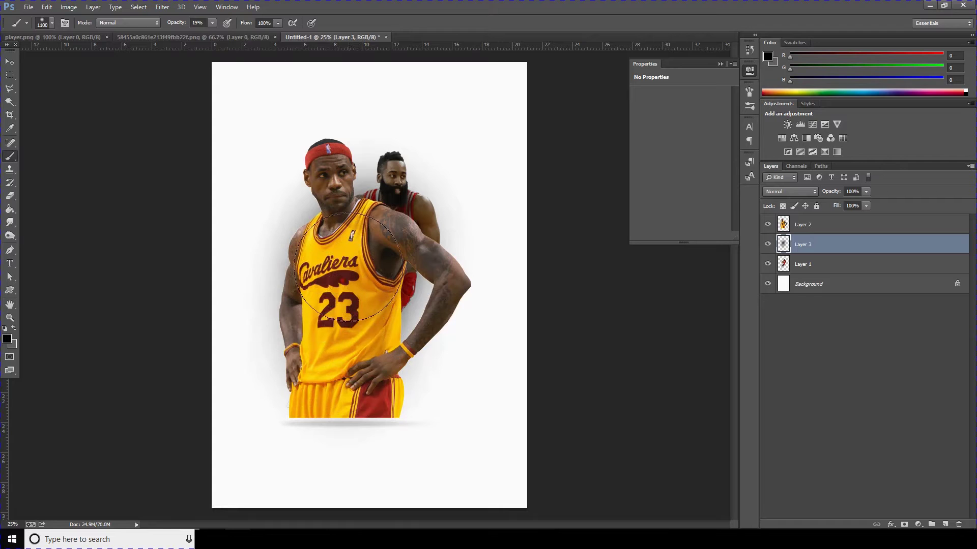
# Sample the Cavaliers jersey yellow and bucket-fill the Background layer with it
pyautogui.click(814, 288)
pyautogui.click(11, 340)
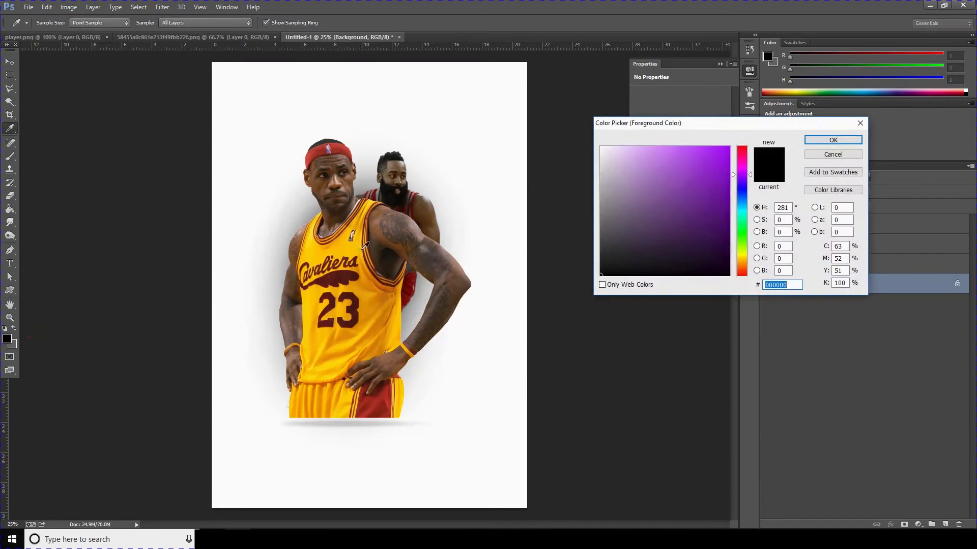
pyautogui.click(339, 245)
pyautogui.click(833, 140)
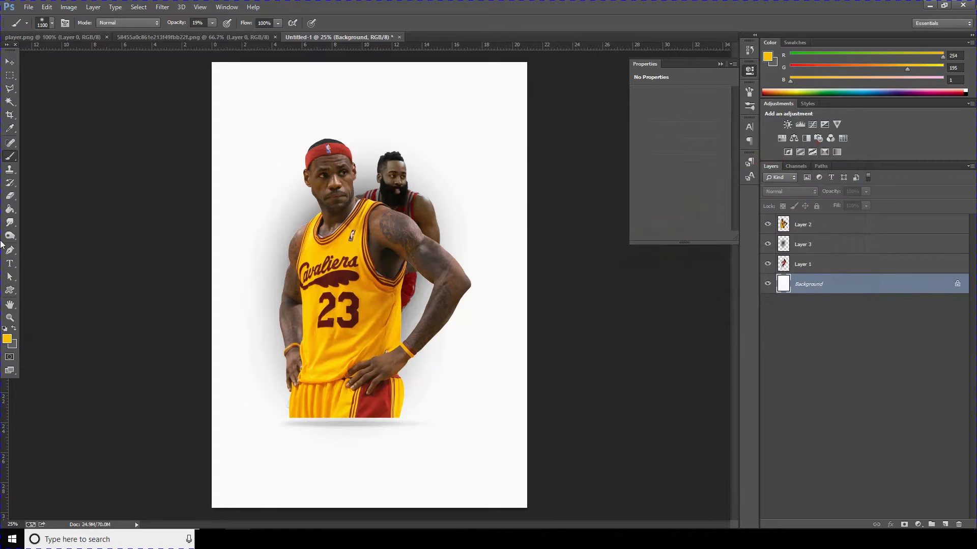
pyautogui.click(10, 209)
pyautogui.click(220, 227)
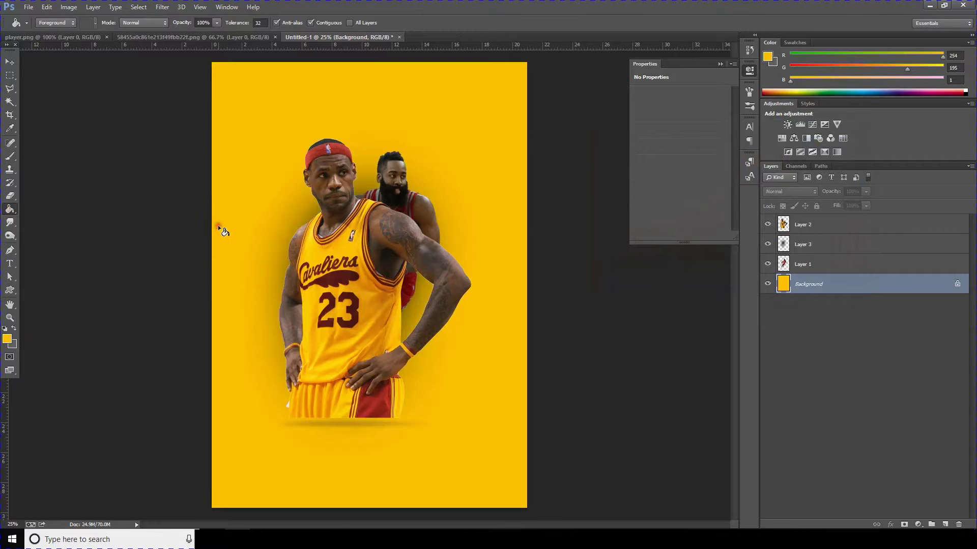
pyautogui.click(9, 63)
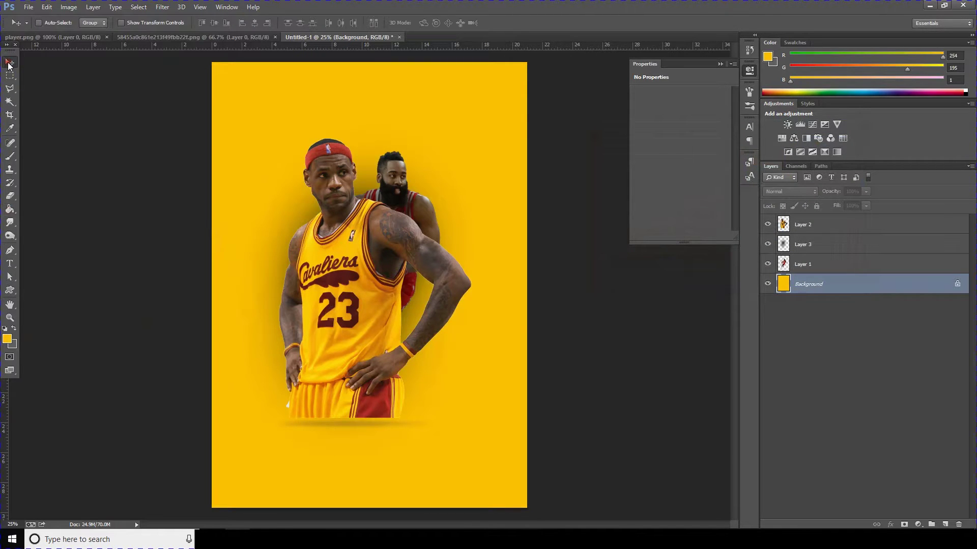
# Lower Layer 3's opacity to 70% to soften the painted shadow
pyautogui.click(809, 264)
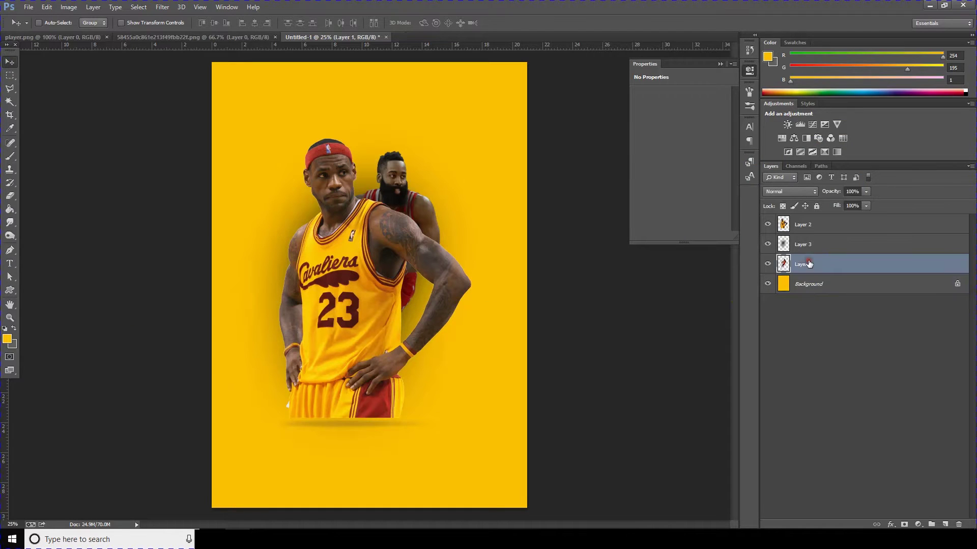
pyautogui.click(802, 248)
pyautogui.moveTo(865, 191); pyautogui.dragTo(849, 204)
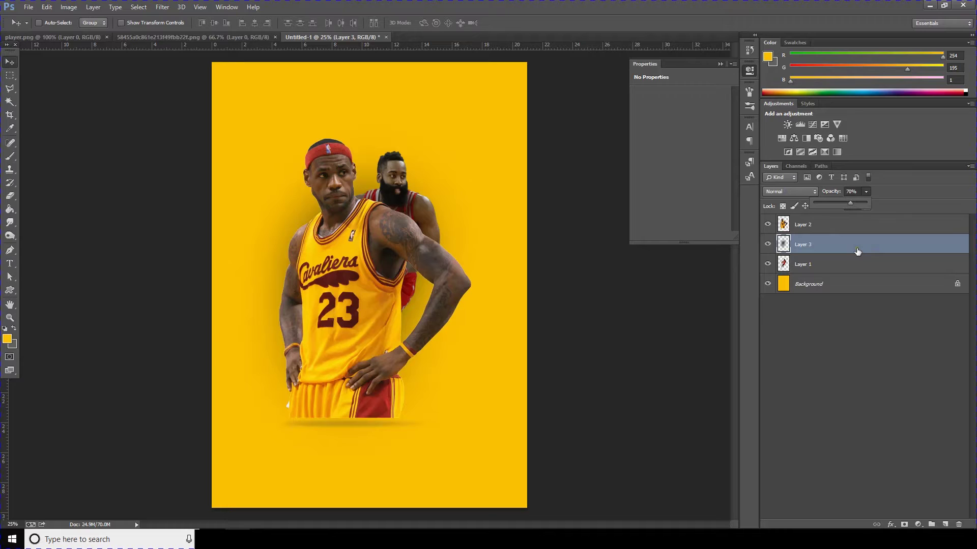
pyautogui.click(807, 225)
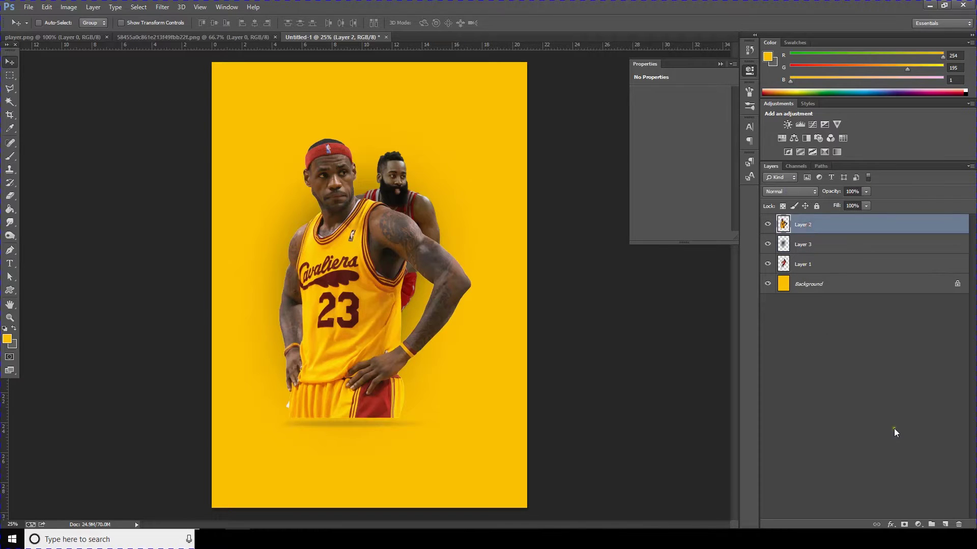
# Add layer masks to Layer 2 and Layer 1 and choose the 872 splatter brush
pyautogui.click(904, 524)
pyautogui.click(807, 264)
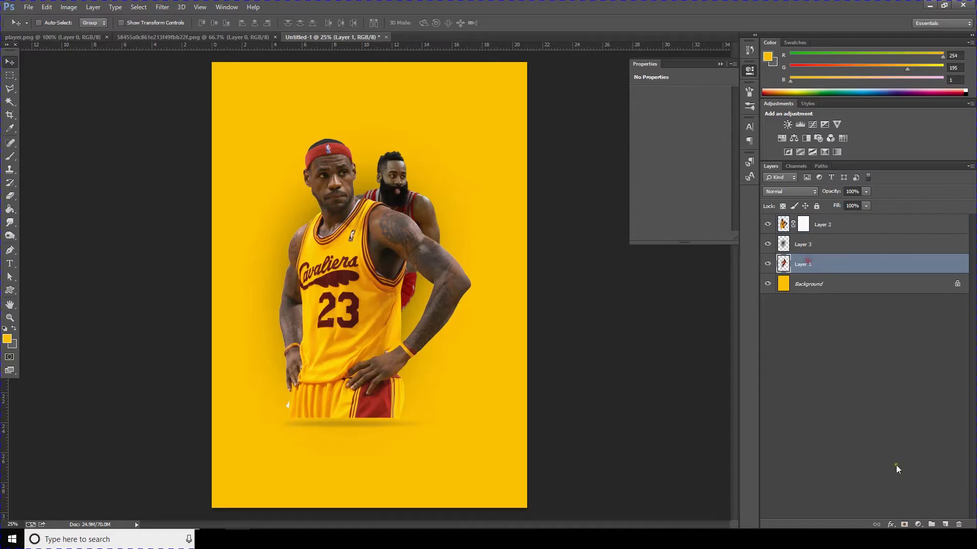
pyautogui.click(904, 525)
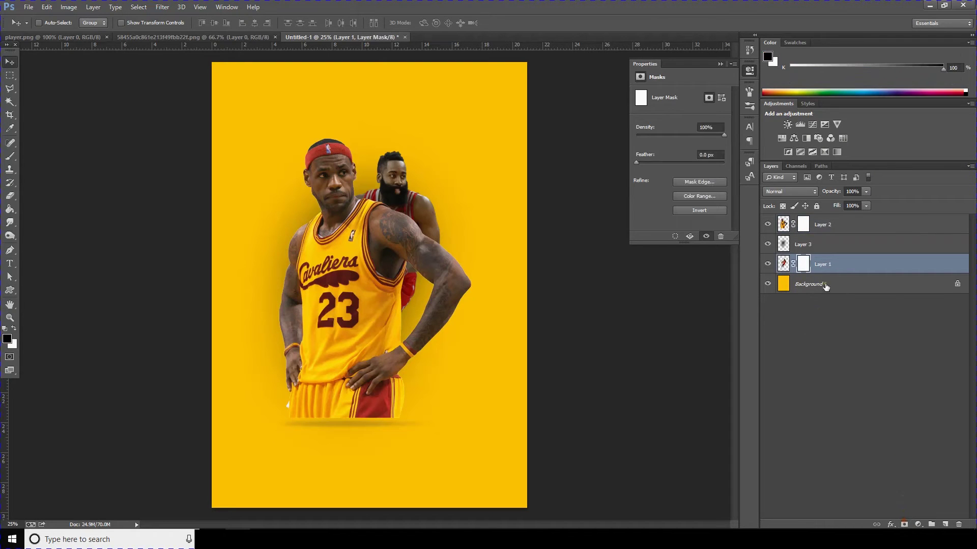
pyautogui.click(6, 160)
pyautogui.click(52, 21)
pyautogui.scroll(-5, 117, 120)
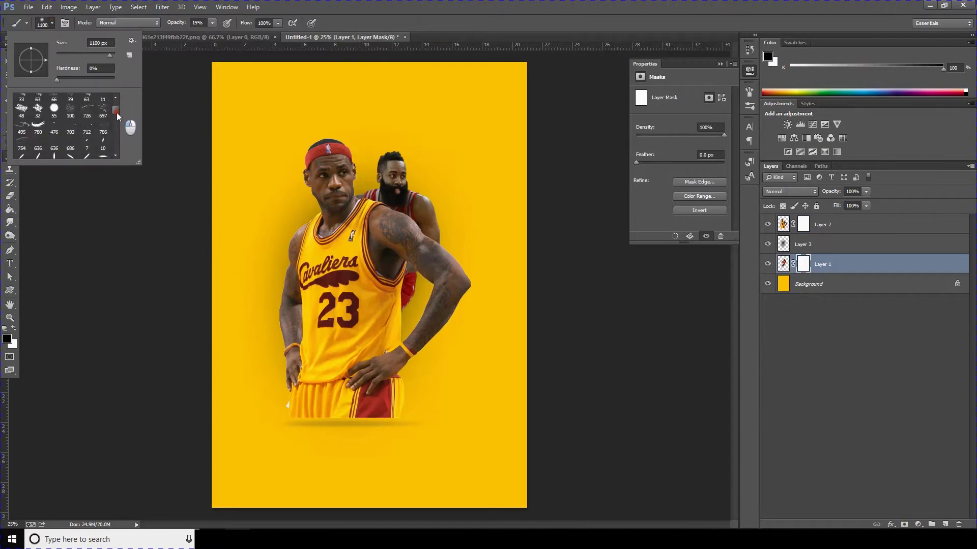
pyautogui.click(106, 131)
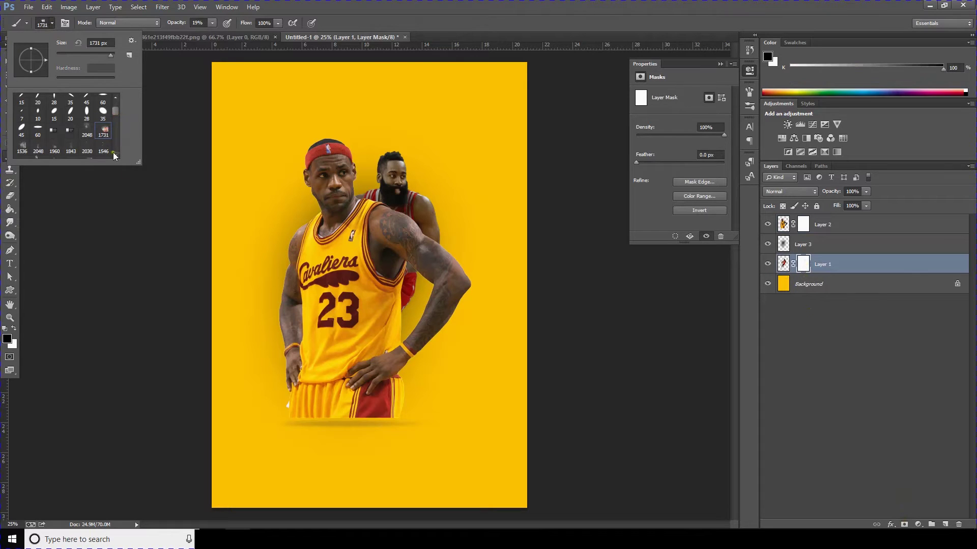
pyautogui.scroll(-1, 115, 156)
pyautogui.scroll(-1, 114, 155)
pyautogui.scroll(-1, 114, 156)
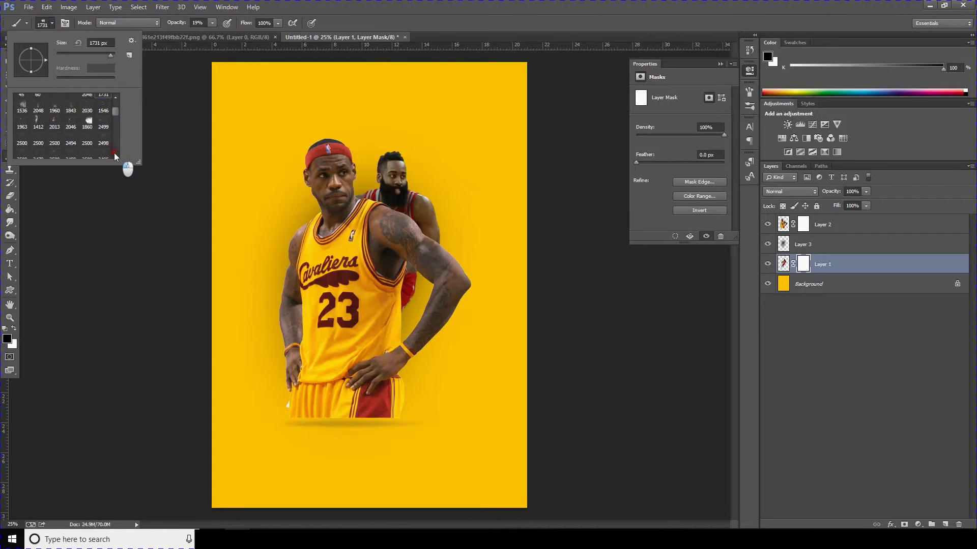
pyautogui.scroll(-2, 116, 124)
pyautogui.scroll(-2, 116, 121)
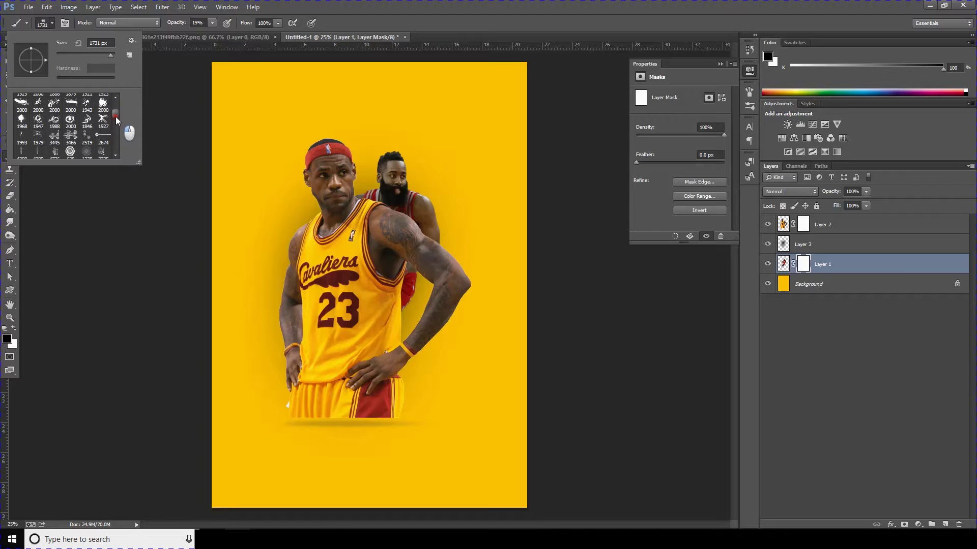
pyautogui.scroll(-1, 117, 120)
pyautogui.scroll(-1, 117, 122)
pyautogui.scroll(-1, 117, 123)
pyautogui.scroll(-1, 118, 125)
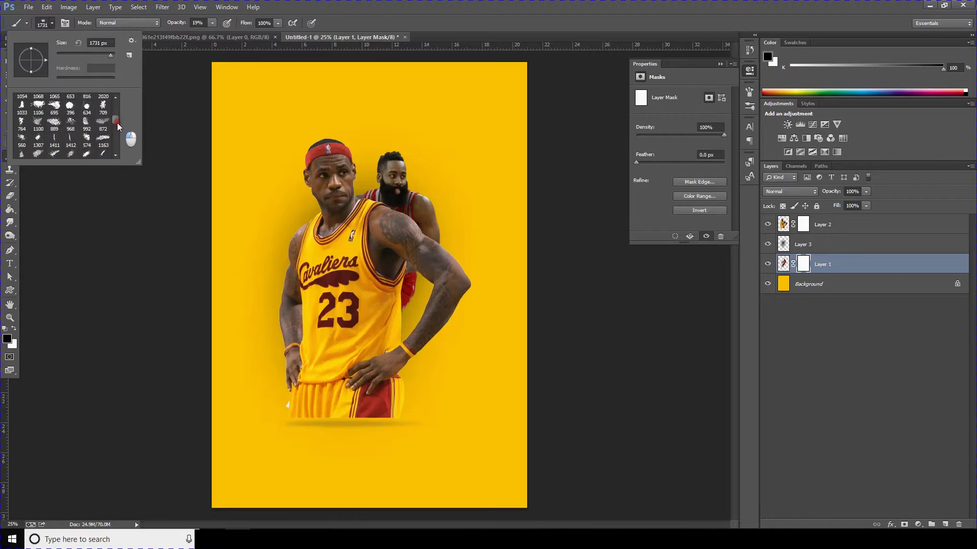
pyautogui.doubleClick(97, 119)
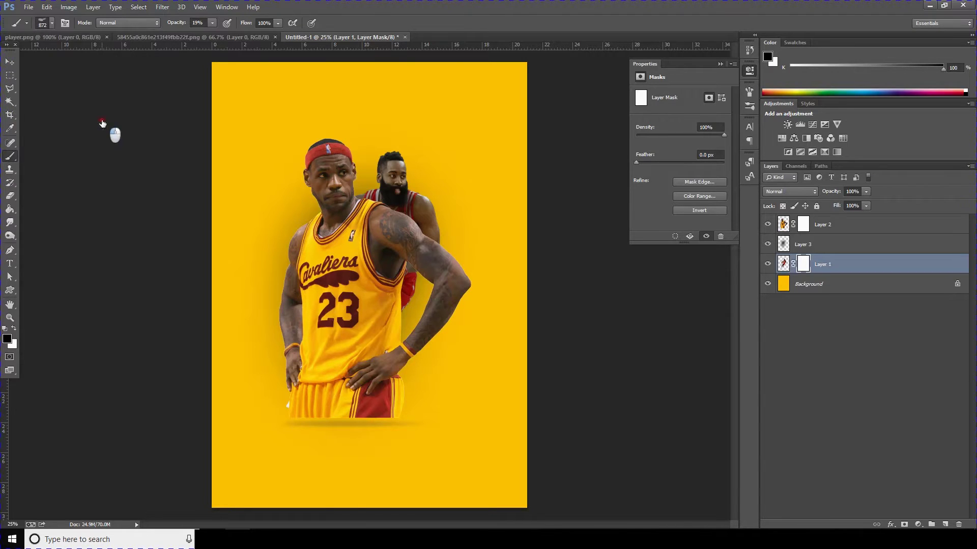
# On Layer 2's mask, fade the front player's shorts and lower body with a 1400px full-opacity brush
pyautogui.click(810, 226)
pyautogui.click(803, 227)
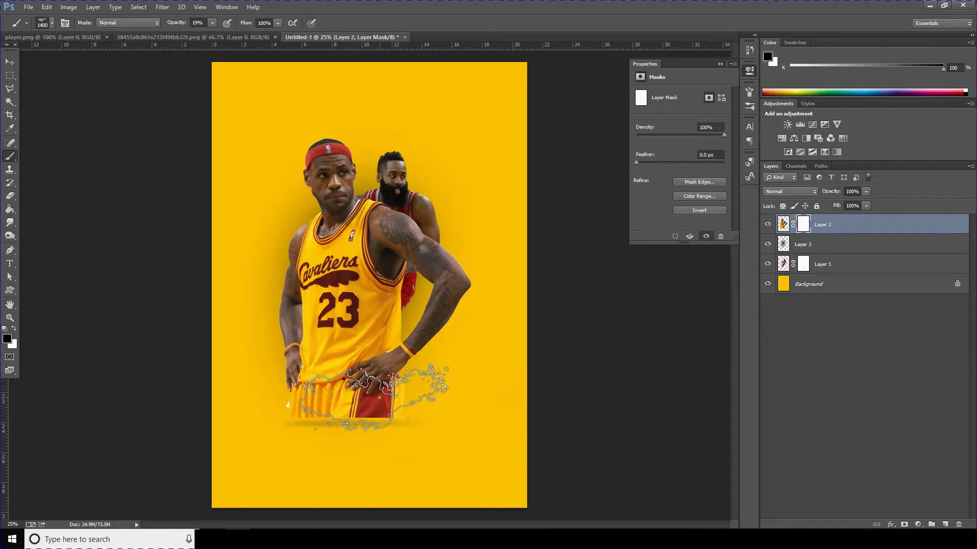
pyautogui.press(']')
pyautogui.press(']')
pyautogui.press(']')
pyautogui.click(436, 409)
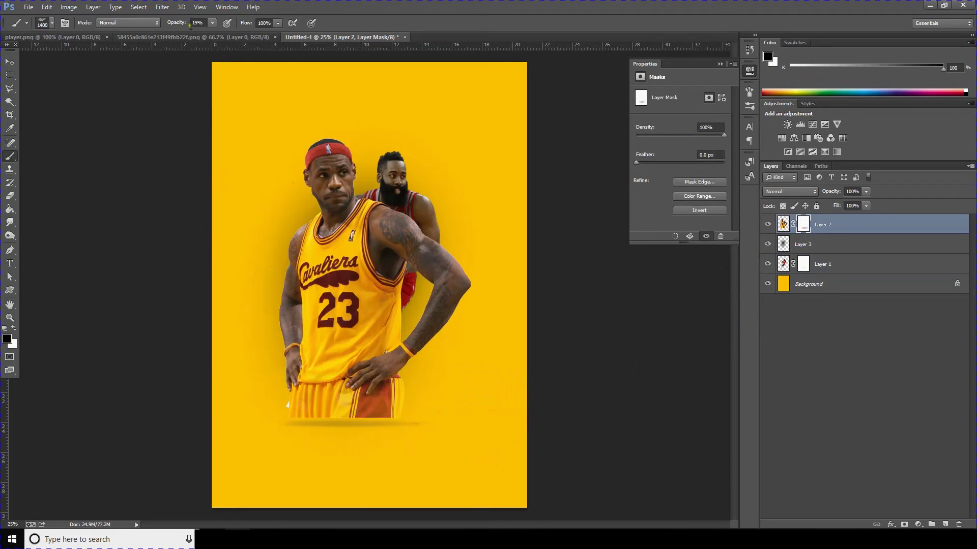
pyautogui.click(213, 23)
pyautogui.click(422, 407)
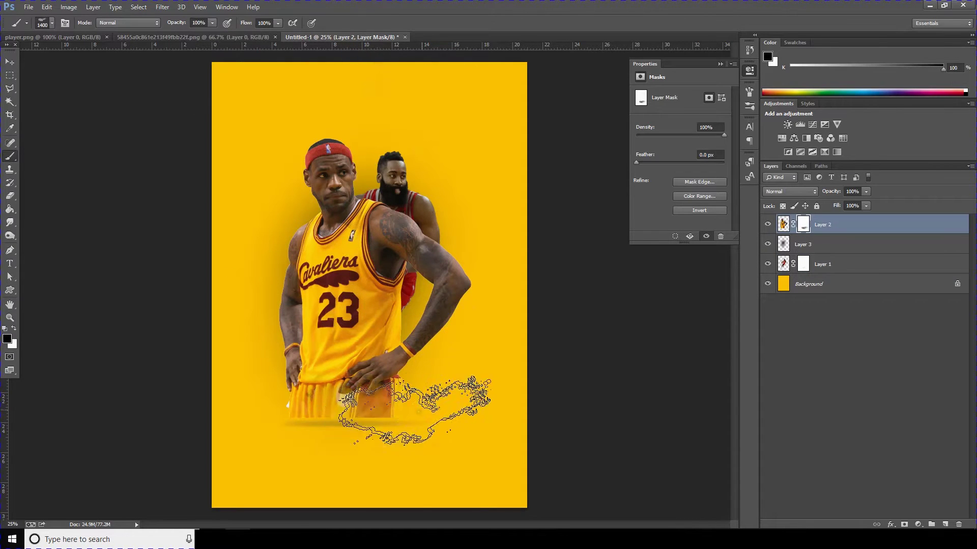
pyautogui.moveTo(429, 420); pyautogui.dragTo(326, 425)
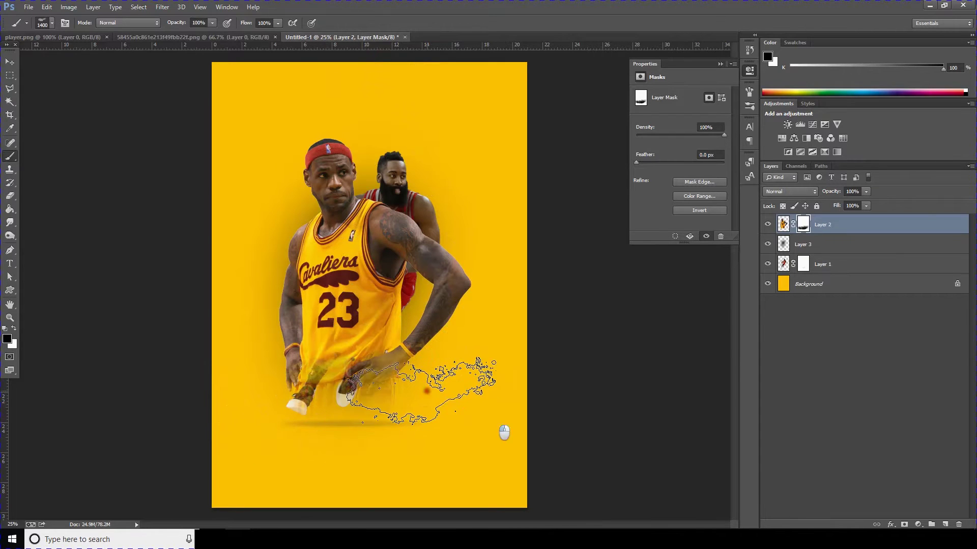
pyautogui.moveTo(336, 433); pyautogui.dragTo(529, 438)
# On Layer 1's mask, fade the rear player's lower body, shoes and red hand
pyautogui.click(803, 264)
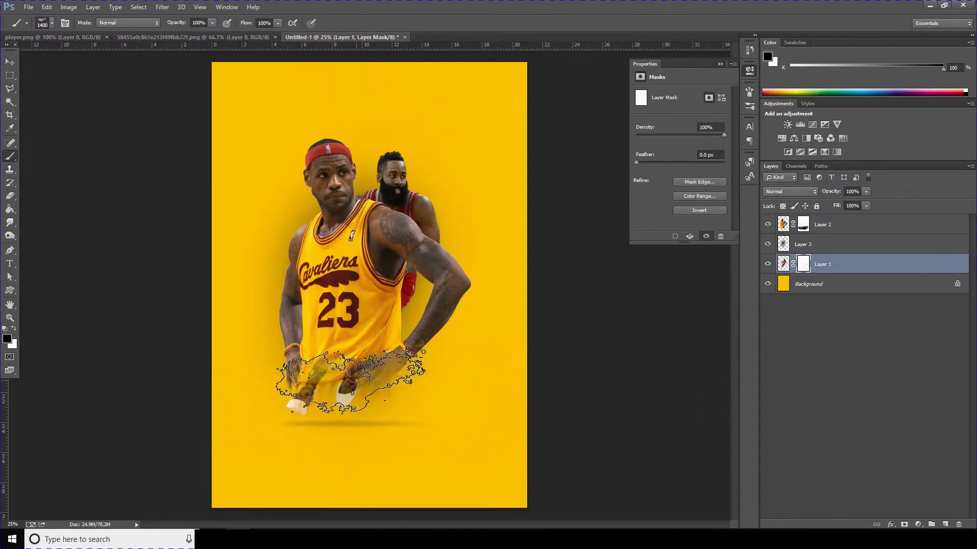
pyautogui.moveTo(351, 404)
pyautogui.mouseDown()
pyautogui.moveTo(365, 422)
pyautogui.moveTo(405, 424)
pyautogui.mouseUp()
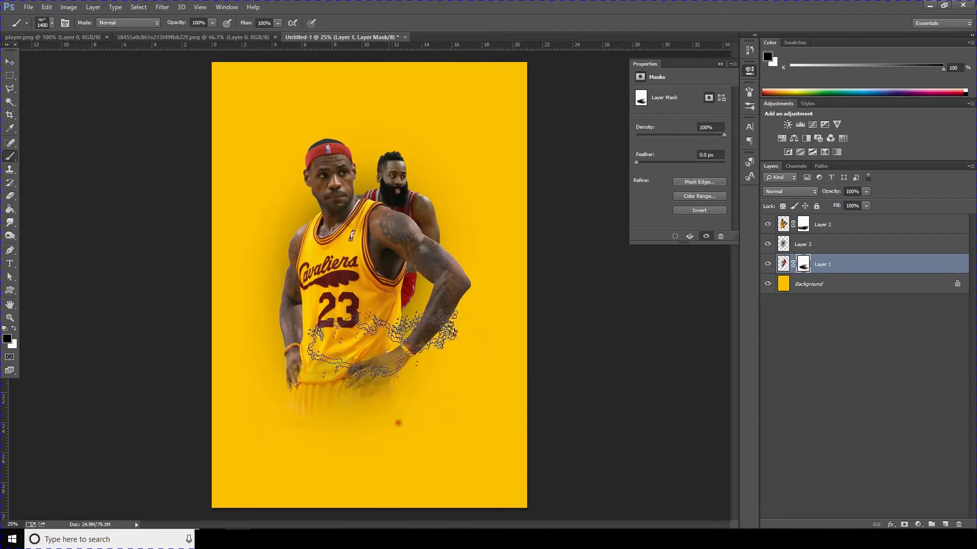
pyautogui.moveTo(405, 424); pyautogui.dragTo(399, 422)
pyautogui.moveTo(549, 221); pyautogui.dragTo(286, 384)
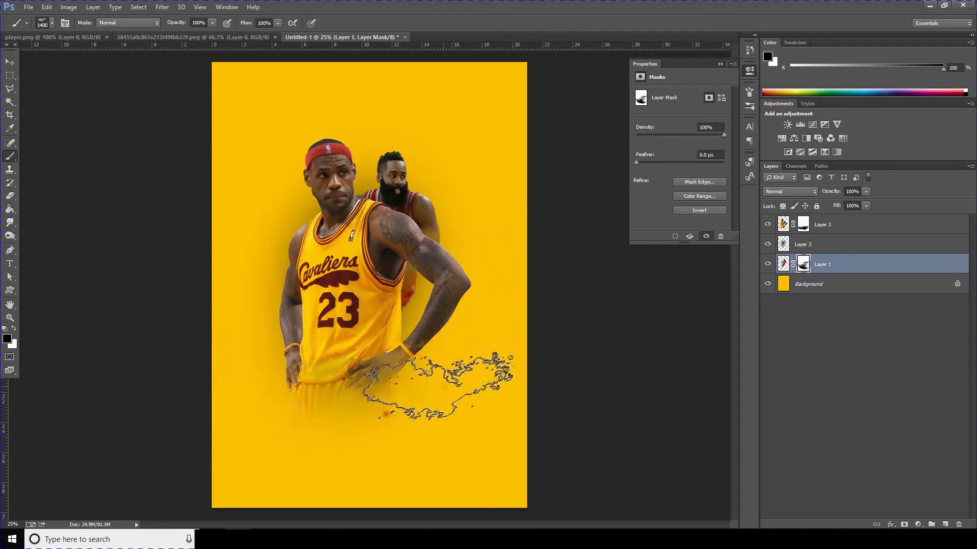
# Sample dark red and paint 2800px splatter across the top of the background
pyautogui.click(821, 285)
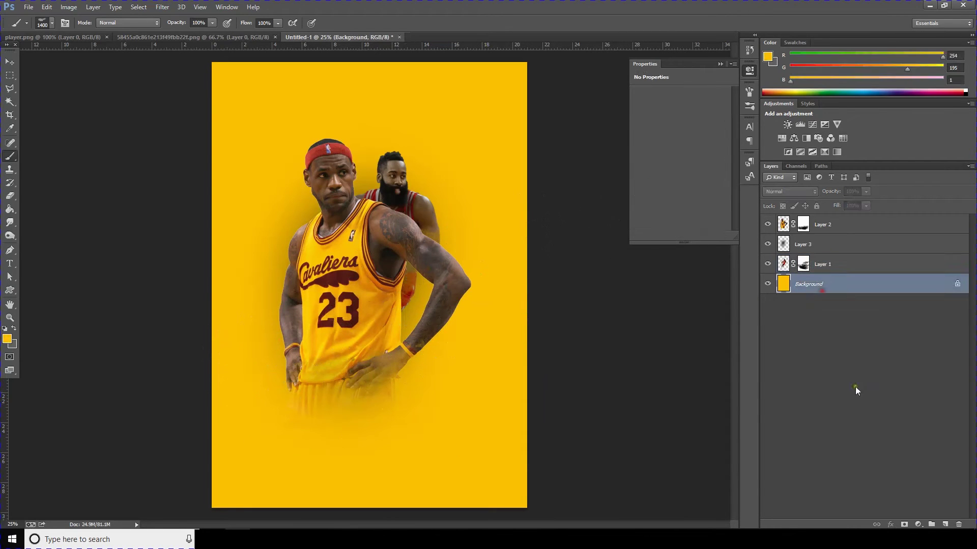
pyautogui.click(6, 339)
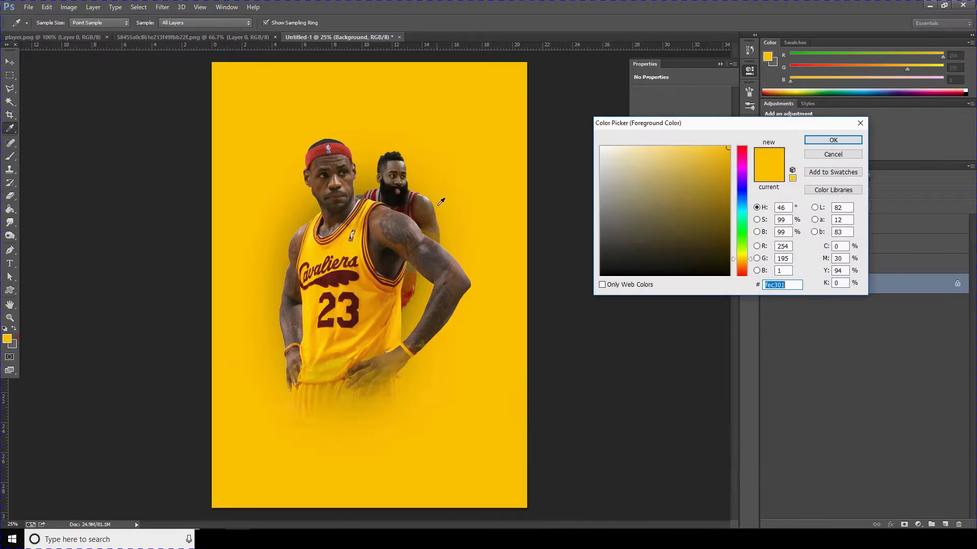
pyautogui.click(376, 196)
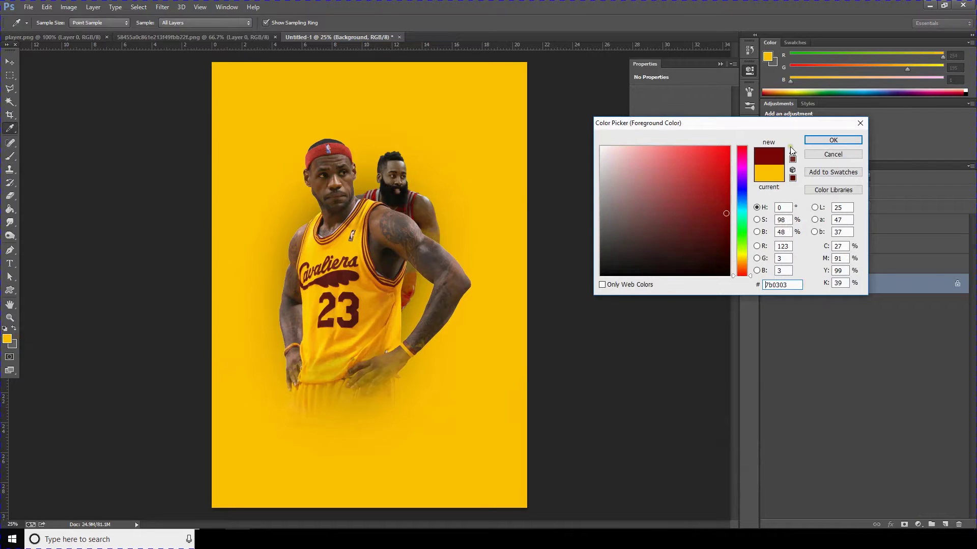
pyautogui.click(825, 141)
pyautogui.press(']')
pyautogui.press(']')
pyautogui.press(']')
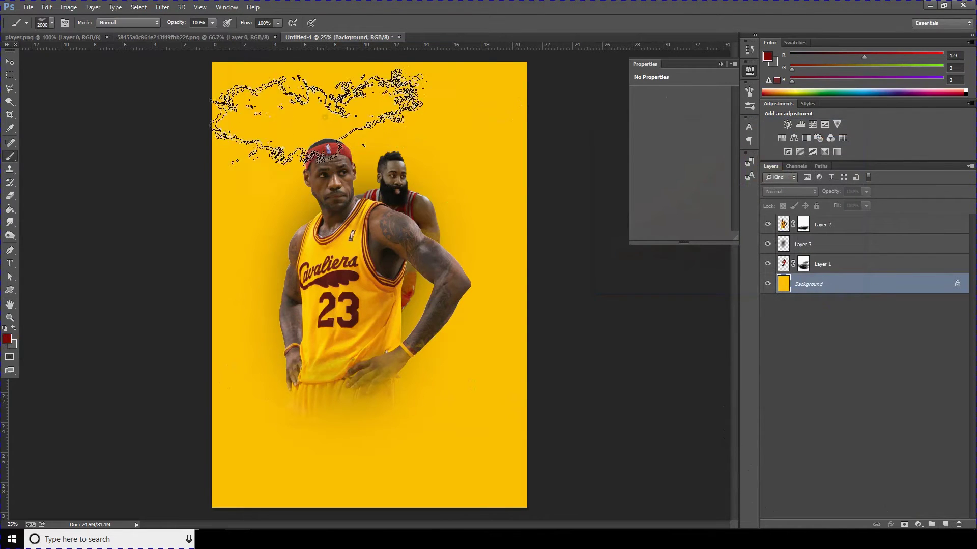
pyautogui.click(295, 87)
pyautogui.moveTo(301, 89)
pyautogui.mouseDown()
pyautogui.moveTo(392, 82)
pyautogui.moveTo(285, 120)
pyautogui.moveTo(189, 221)
pyautogui.moveTo(313, 158)
pyautogui.moveTo(448, 163)
pyautogui.moveTo(458, 135)
pyautogui.moveTo(467, 143)
pyautogui.moveTo(198, 318)
pyautogui.moveTo(198, 272)
pyautogui.moveTo(244, 300)
pyautogui.moveTo(289, 190)
pyautogui.moveTo(555, 244)
pyautogui.moveTo(565, 148)
pyautogui.moveTo(555, 216)
pyautogui.moveTo(555, 173)
pyautogui.moveTo(529, 186)
pyautogui.moveTo(534, 234)
pyautogui.moveTo(509, 186)
pyautogui.moveTo(585, 143)
pyautogui.moveTo(346, 127)
pyautogui.moveTo(264, 209)
pyautogui.moveTo(290, 225)
pyautogui.mouseUp()
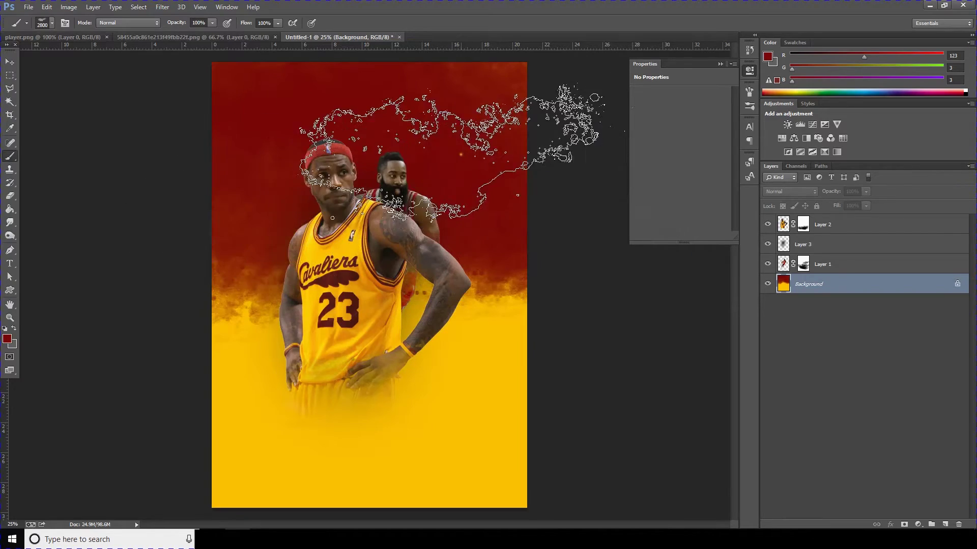
# Stamp yellow smoke around the players' heads, then set the background's dark red as painting colour
pyautogui.click(7, 339)
pyautogui.click(254, 361)
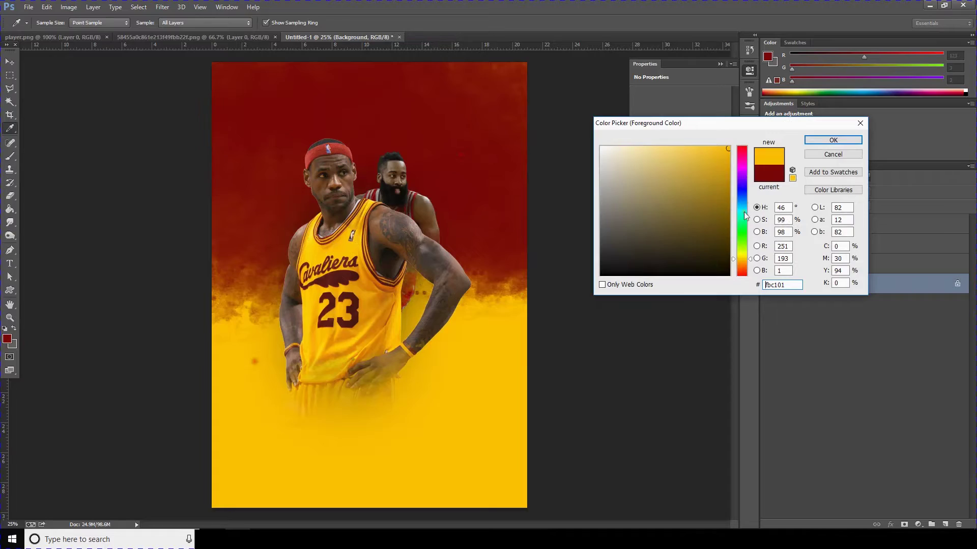
pyautogui.click(824, 140)
pyautogui.click(387, 229)
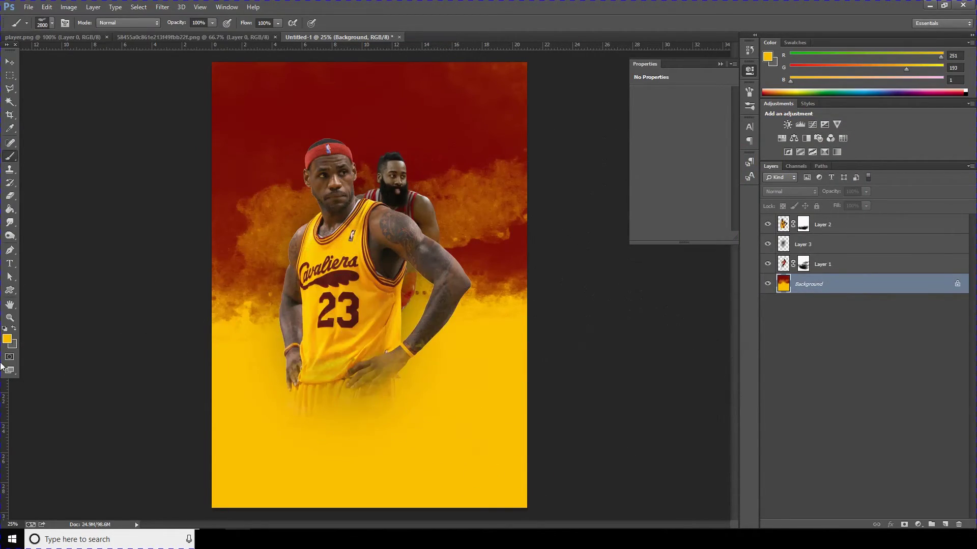
pyautogui.click(7, 339)
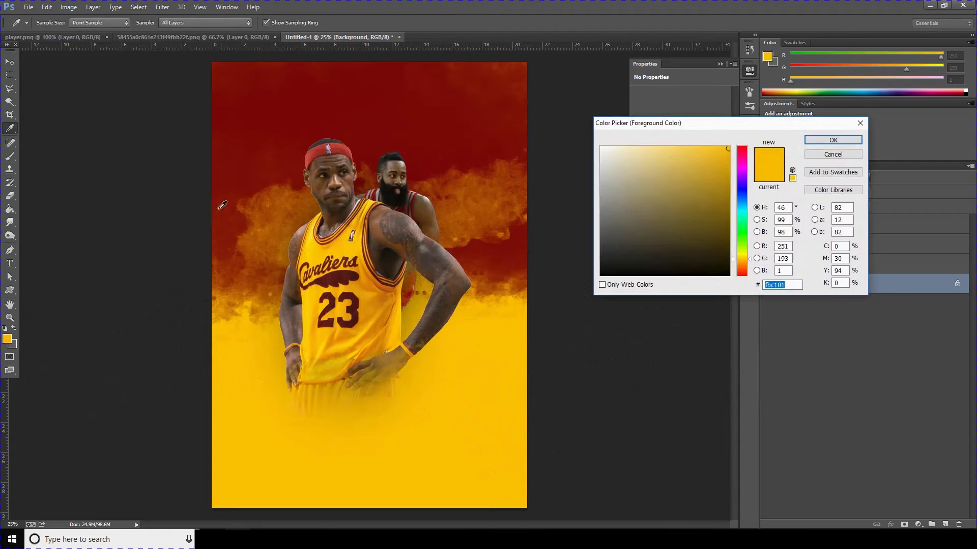
pyautogui.click(350, 273)
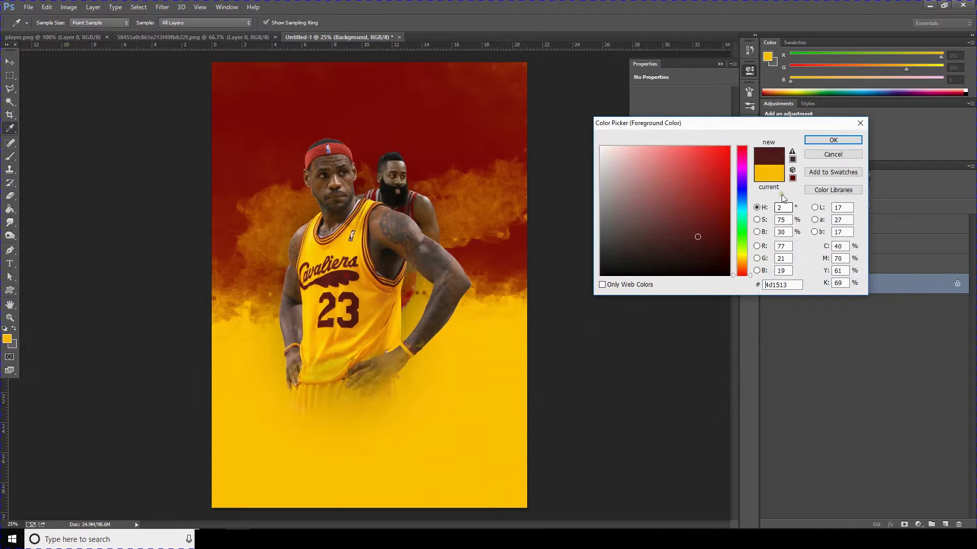
pyautogui.click(825, 141)
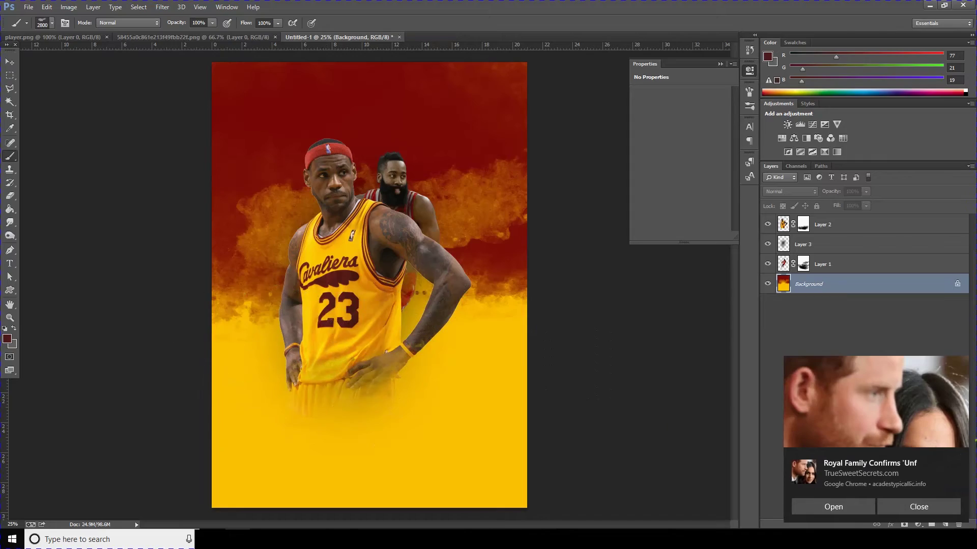
# Paint dark red smoke over the lower yellow areas and across the poster's bottom
pyautogui.click(958, 468)
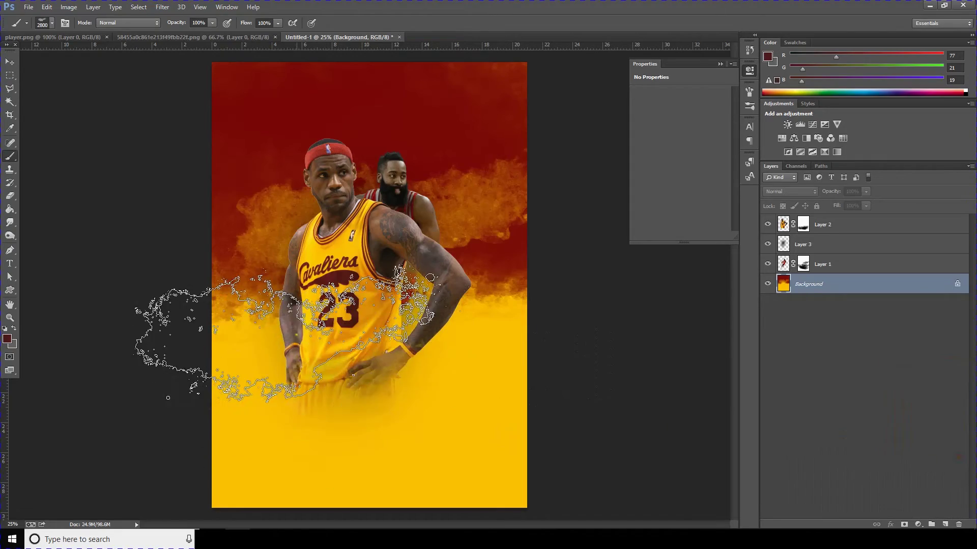
pyautogui.click(283, 338)
pyautogui.moveTo(334, 492); pyautogui.dragTo(538, 338)
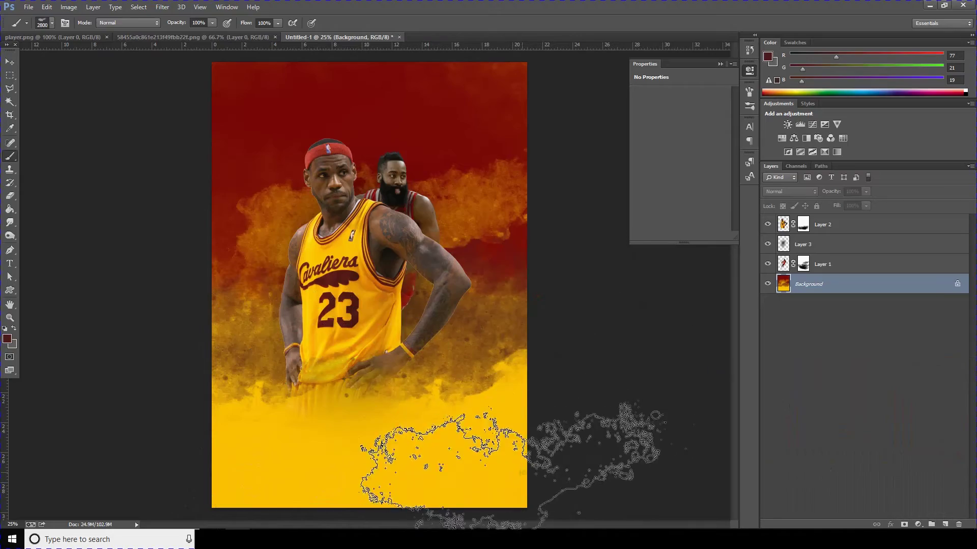
pyautogui.moveTo(538, 338)
pyautogui.mouseDown()
pyautogui.moveTo(525, 407)
pyautogui.moveTo(620, 371)
pyautogui.moveTo(119, 473)
pyautogui.moveTo(249, 414)
pyautogui.moveTo(331, 504)
pyautogui.moveTo(399, 458)
pyautogui.mouseUp()
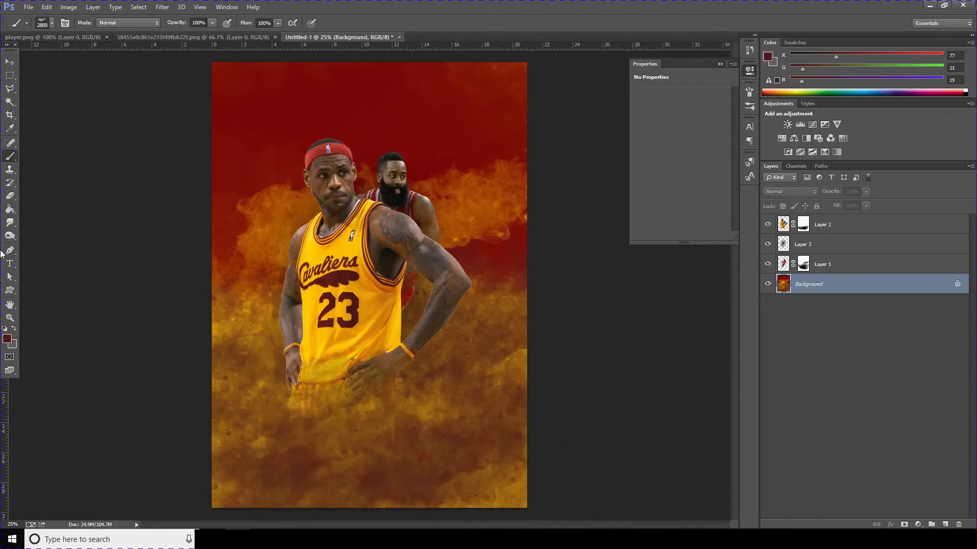
pyautogui.click(7, 339)
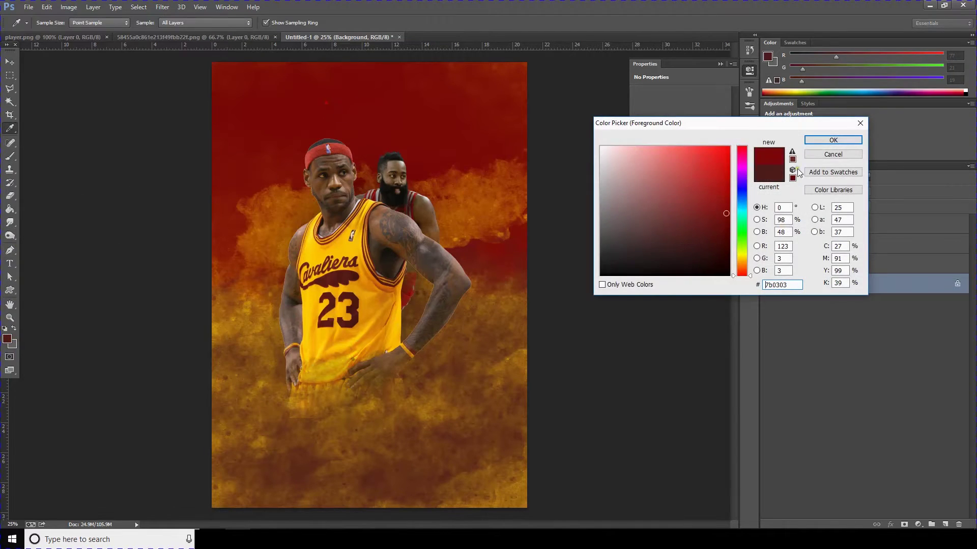
pyautogui.click(832, 140)
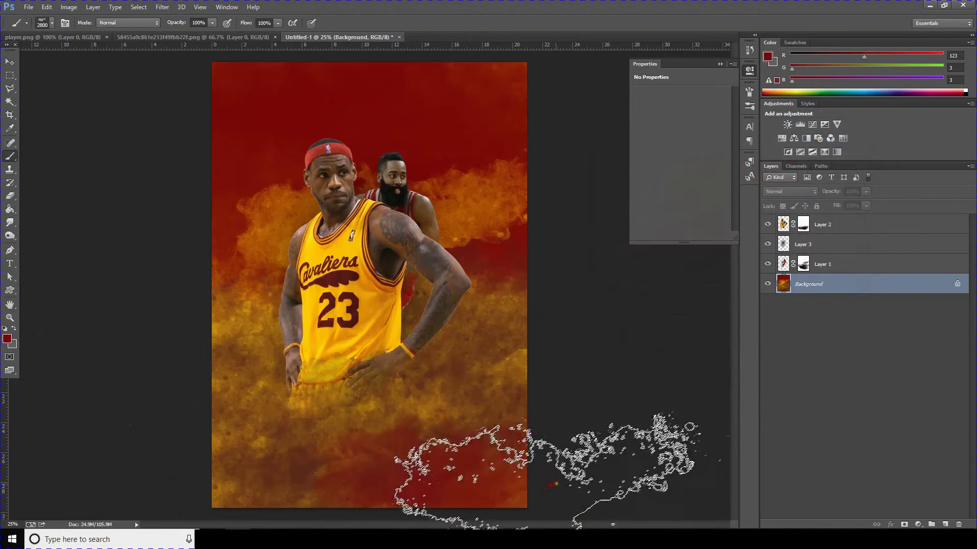
pyautogui.moveTo(564, 473); pyautogui.dragTo(585, 476)
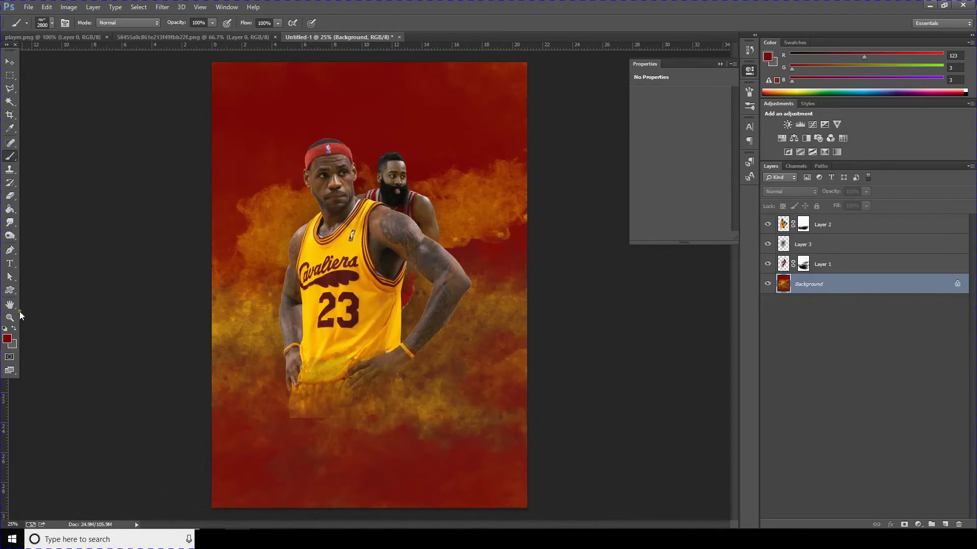
# Sample the jersey yellow and slightly adjust it as the painting colour
pyautogui.click(7, 338)
pyautogui.click(345, 242)
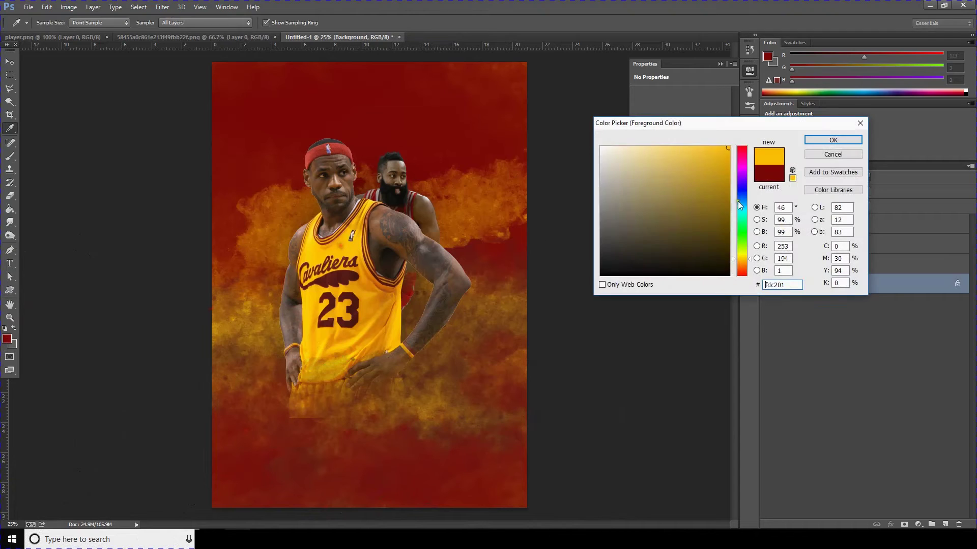
pyautogui.click(833, 140)
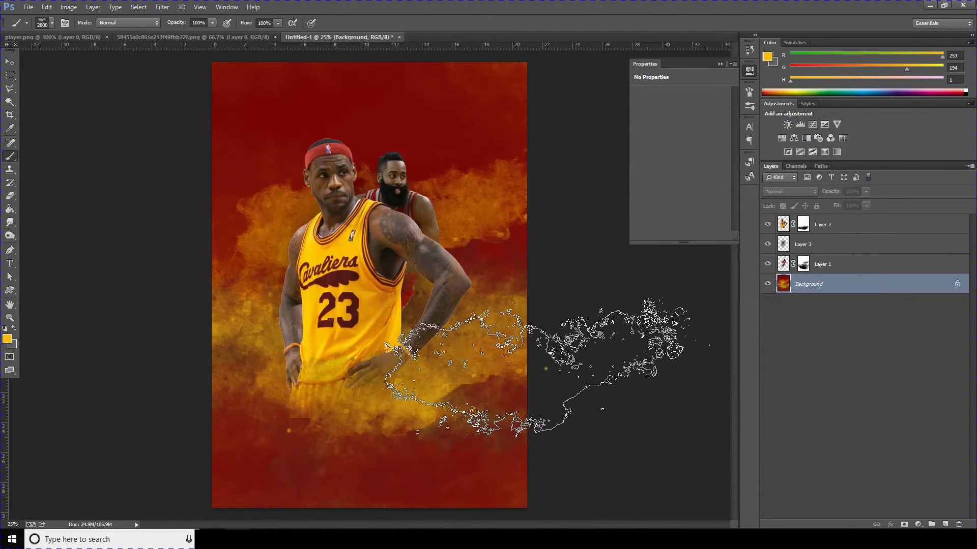
pyautogui.click(7, 339)
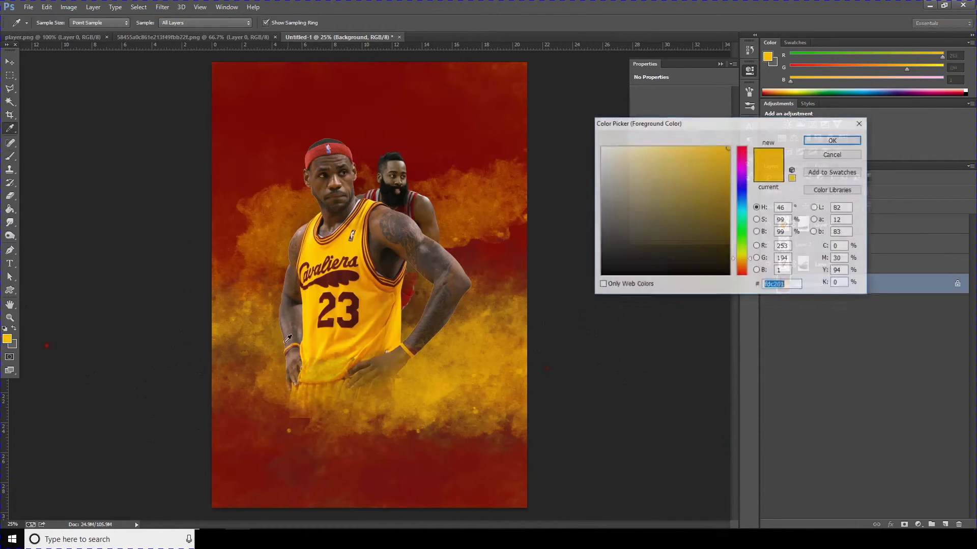
pyautogui.click(804, 143)
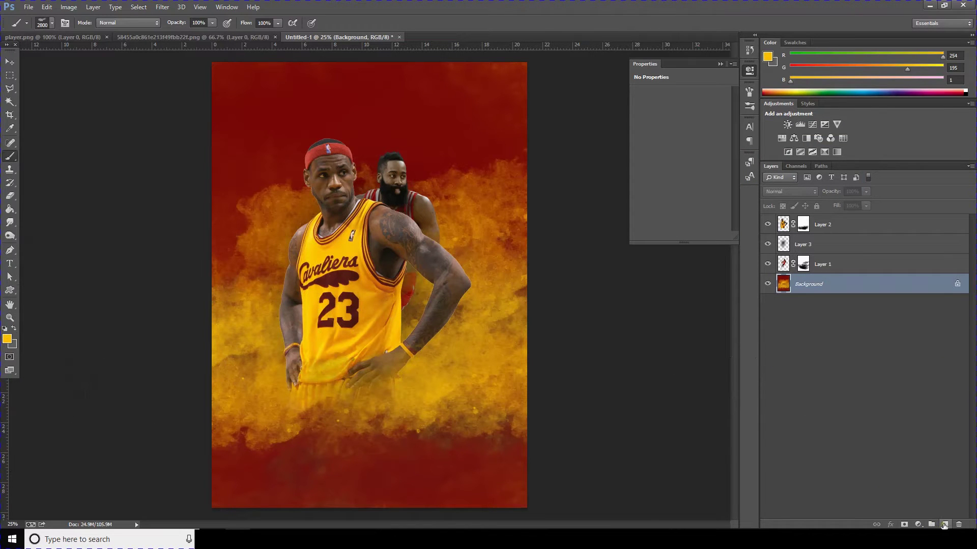
# On a new layer, stamp light yellow splatters with a smaller splatter tip around the shorts
pyautogui.click(944, 525)
pyautogui.click(52, 23)
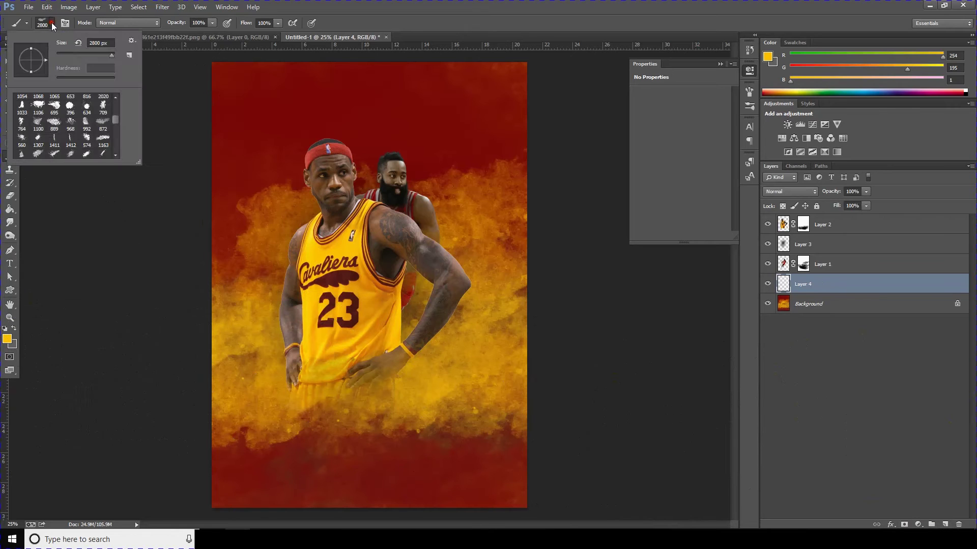
pyautogui.doubleClick(68, 123)
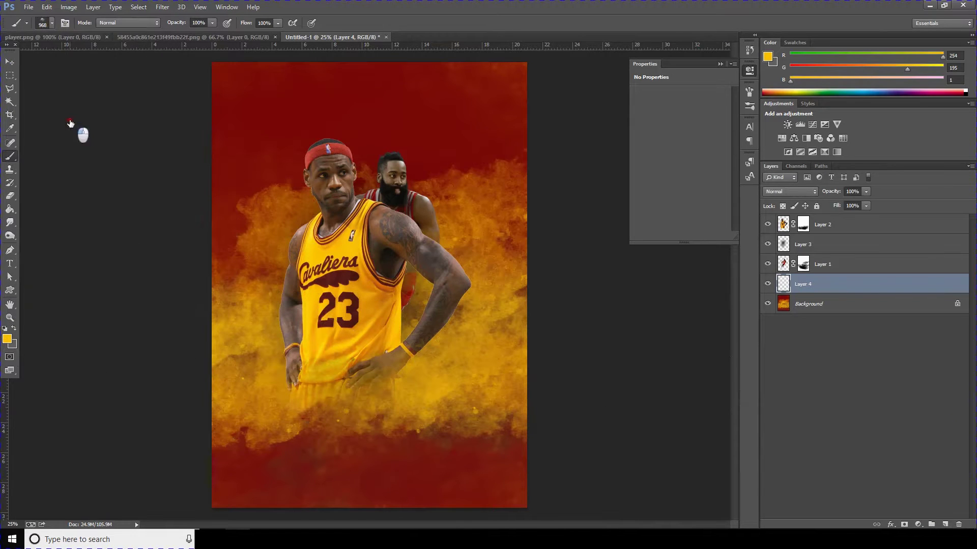
pyautogui.click(6, 341)
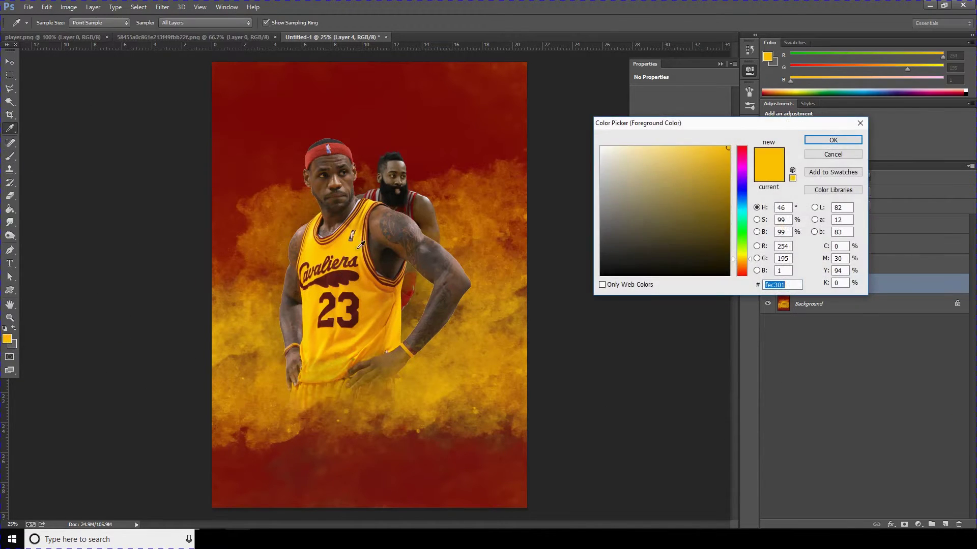
pyautogui.click(312, 232)
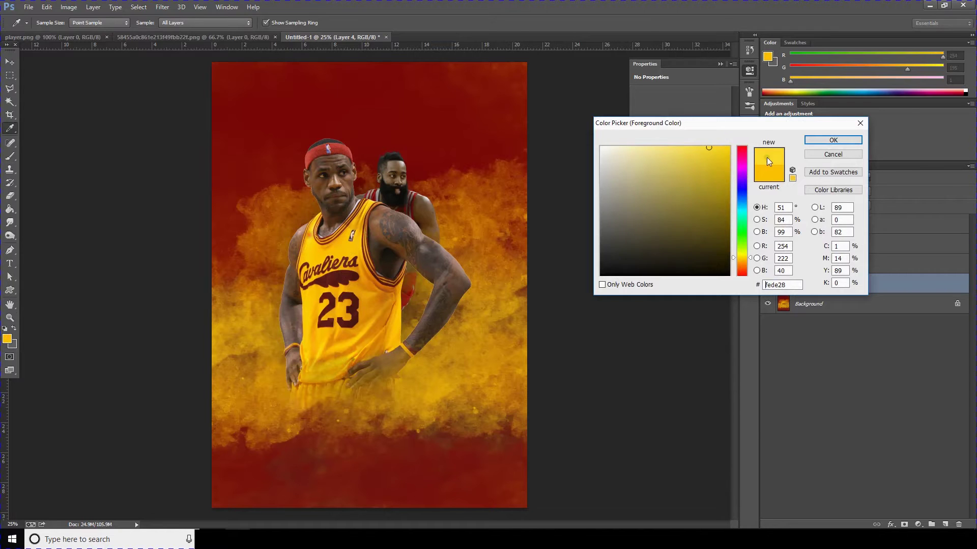
pyautogui.click(816, 144)
pyautogui.click(447, 341)
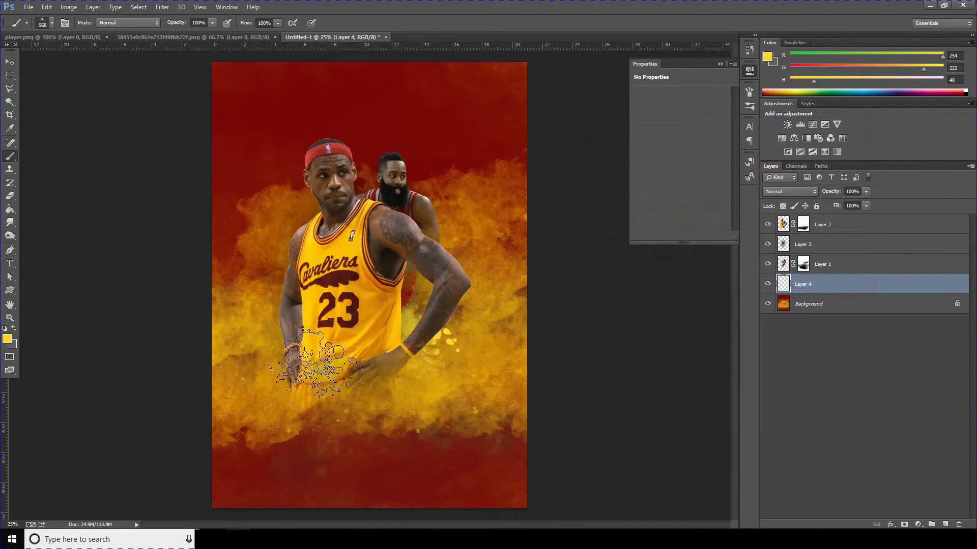
pyautogui.moveTo(313, 361); pyautogui.dragTo(305, 401)
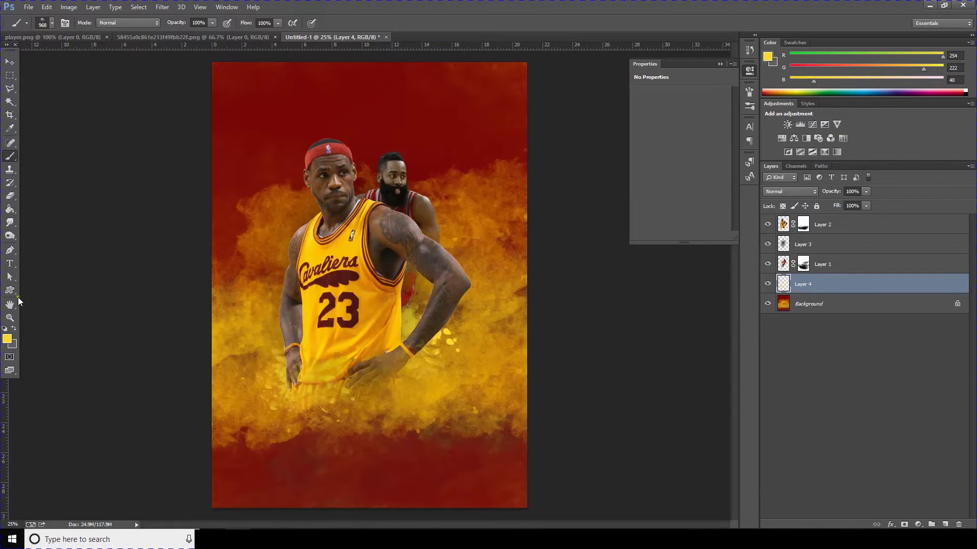
# Sample dark red and stamp splatters beside the bearded player
pyautogui.click(7, 339)
pyautogui.click(379, 194)
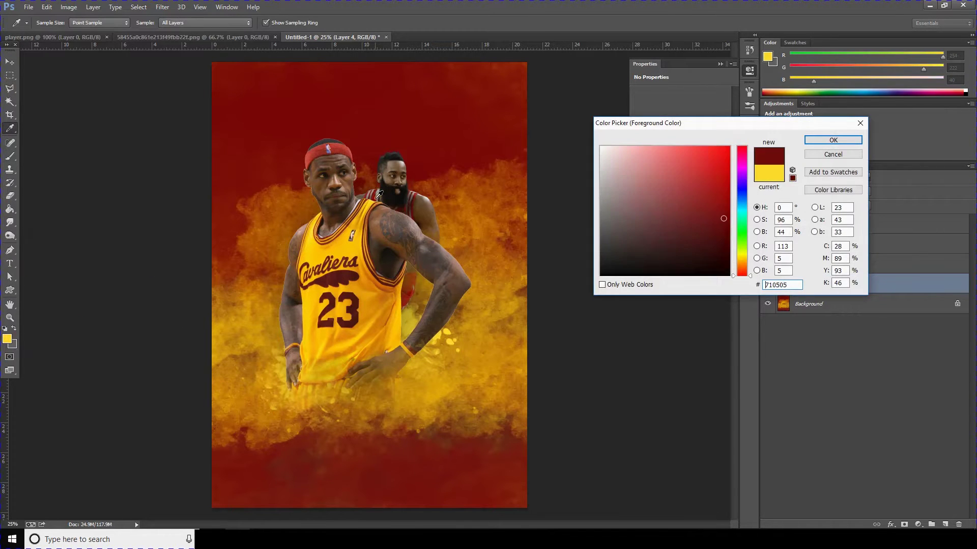
pyautogui.click(842, 140)
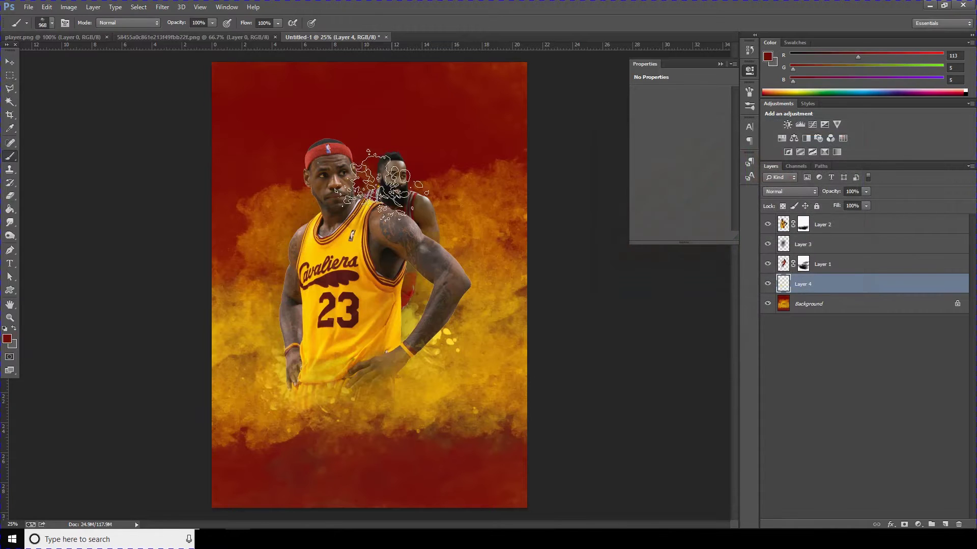
pyautogui.click(425, 206)
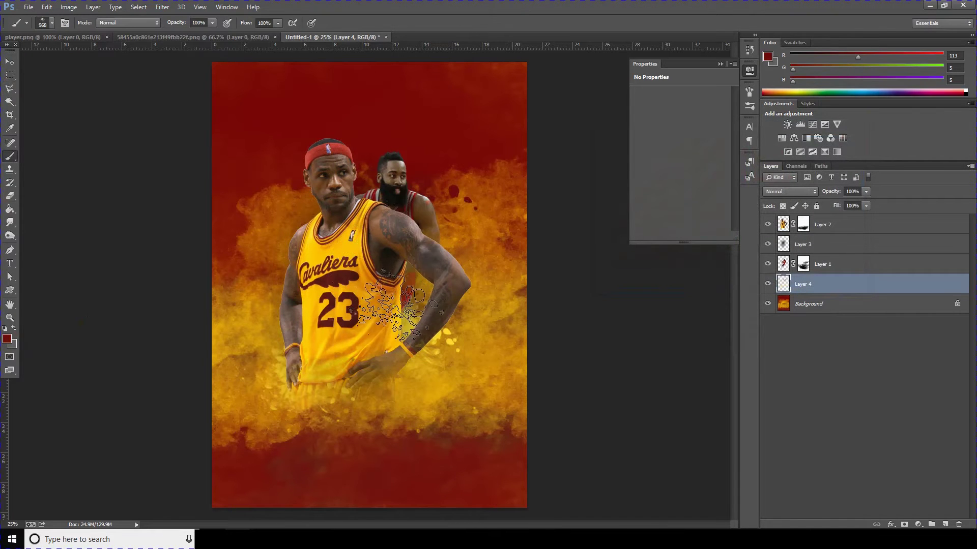
# Switch to a different splatter brush tip and sample bright yellow from the canvas
pyautogui.click(52, 24)
pyautogui.doubleClick(86, 106)
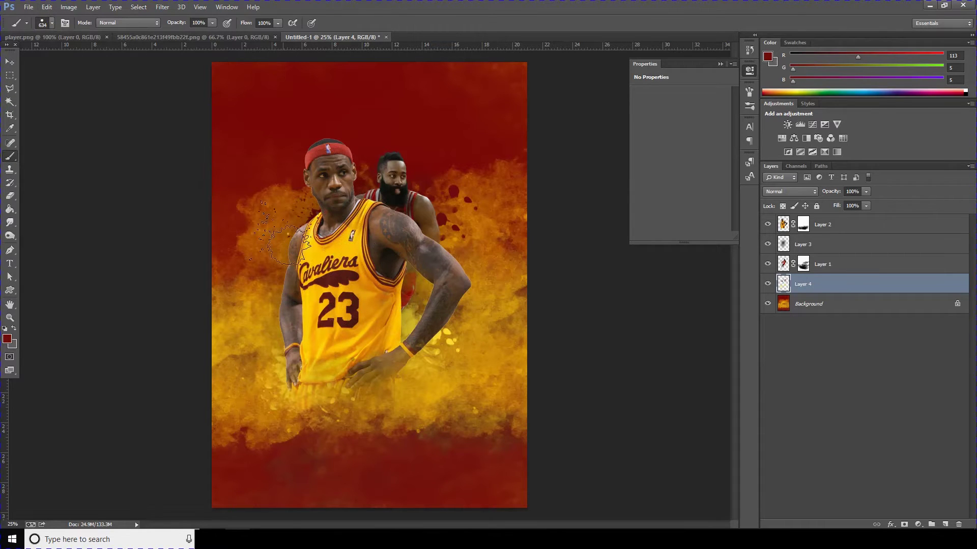
pyautogui.click(7, 338)
pyautogui.click(465, 251)
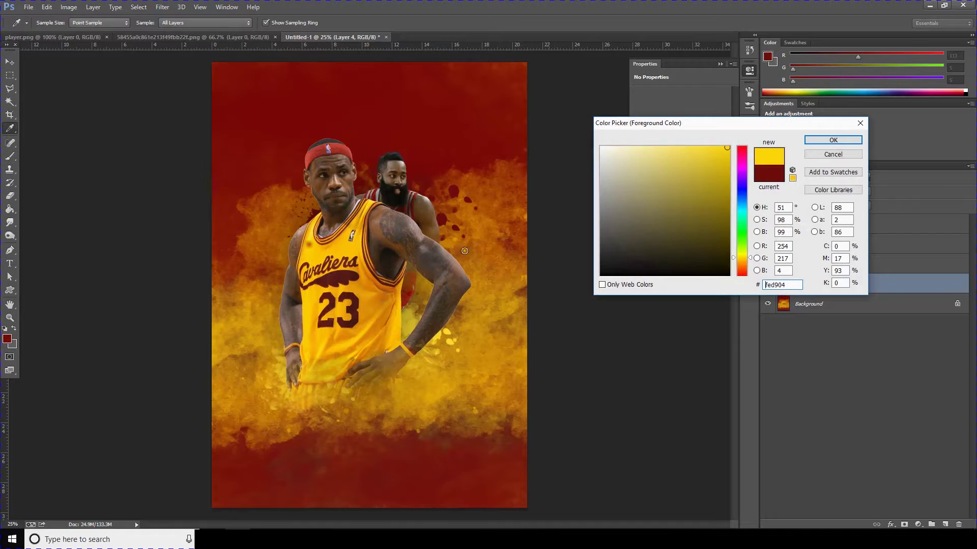
pyautogui.click(816, 144)
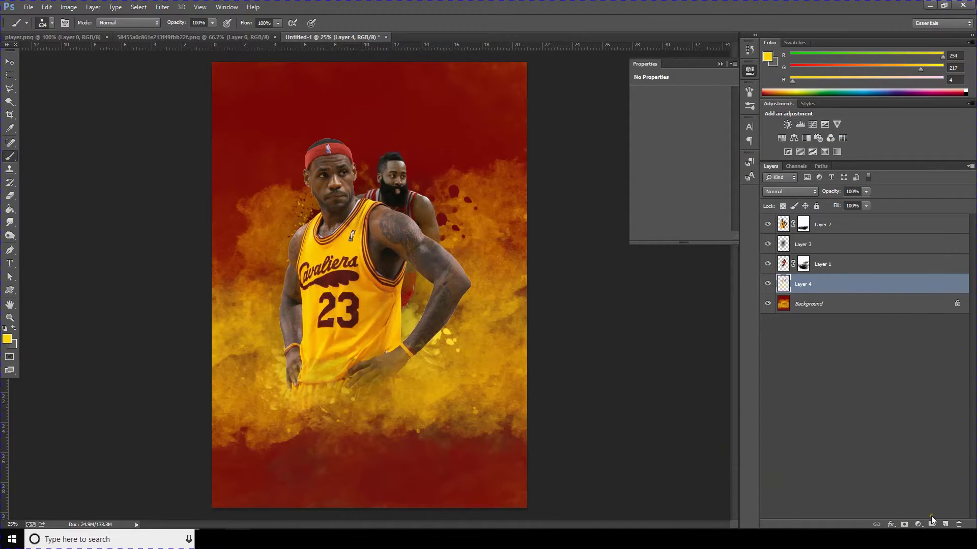
# Add Layer 5 and paint faint yellow splatter strokes across the lead player's arm
pyautogui.click(942, 525)
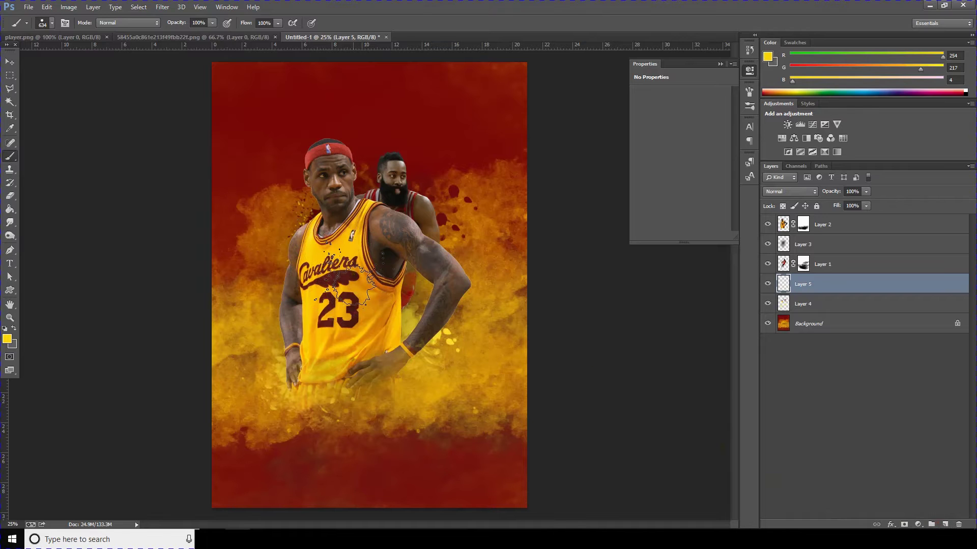
pyautogui.moveTo(322, 267); pyautogui.dragTo(267, 245)
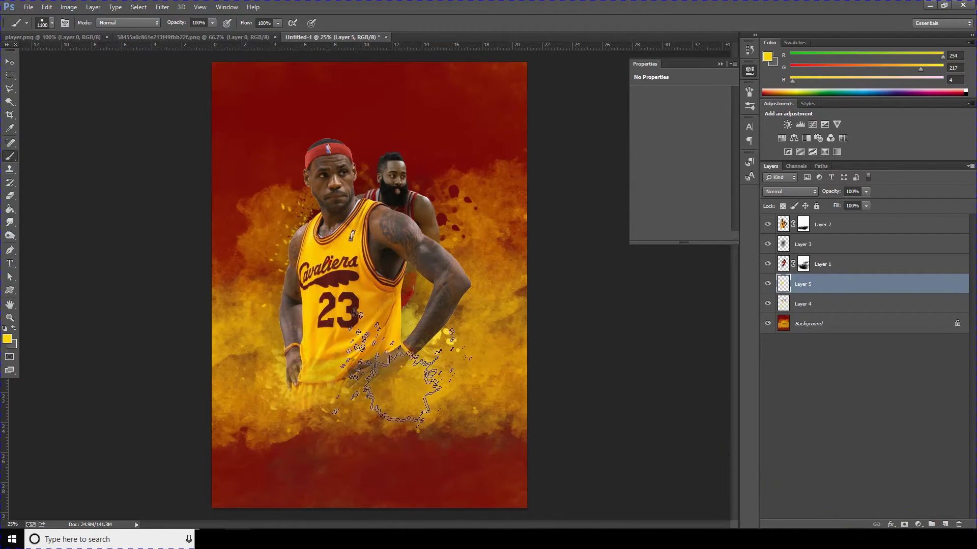
pyautogui.click(51, 24)
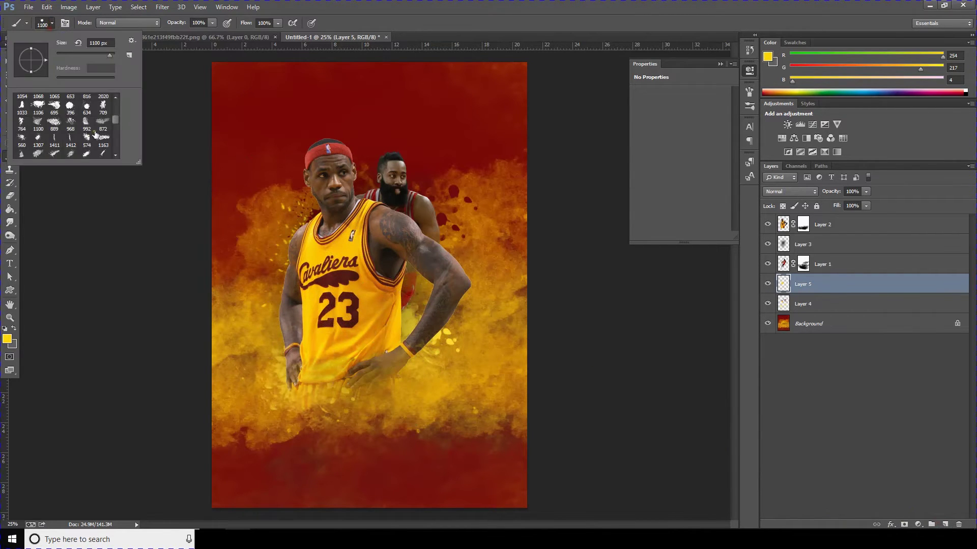
pyautogui.doubleClick(103, 122)
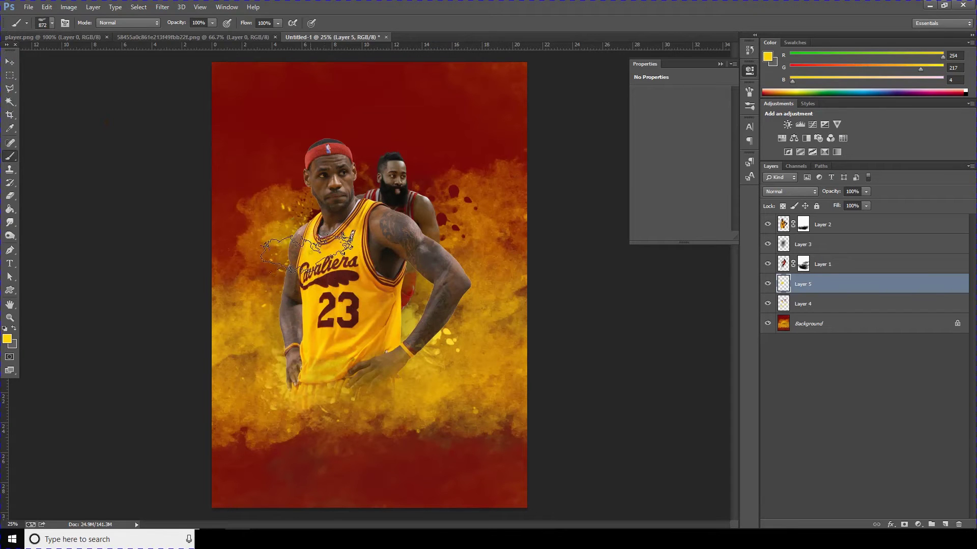
pyautogui.moveTo(307, 255); pyautogui.dragTo(410, 252)
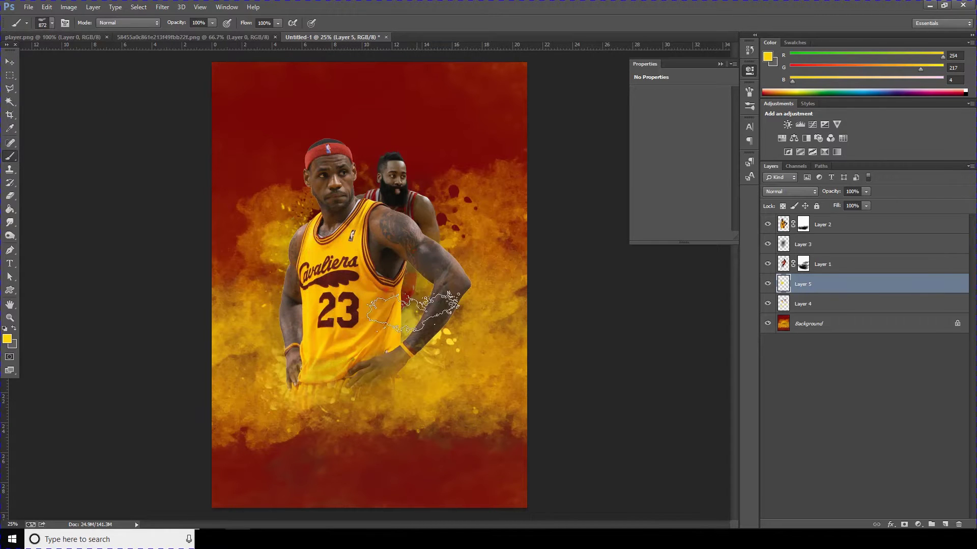
# Paint yellow smoke over the jersey with a larger tip, then add Layer 6 above Layer 3
pyautogui.click(52, 23)
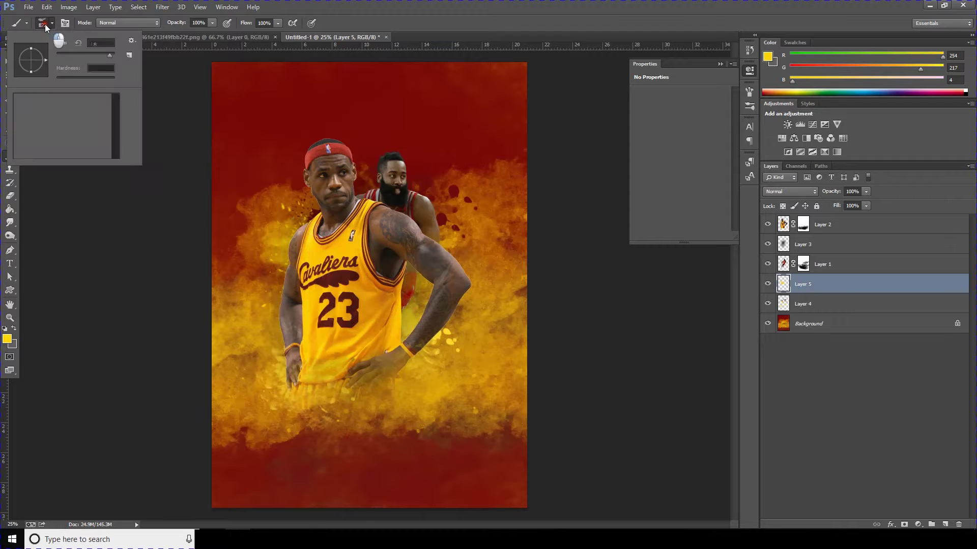
pyautogui.doubleClick(37, 124)
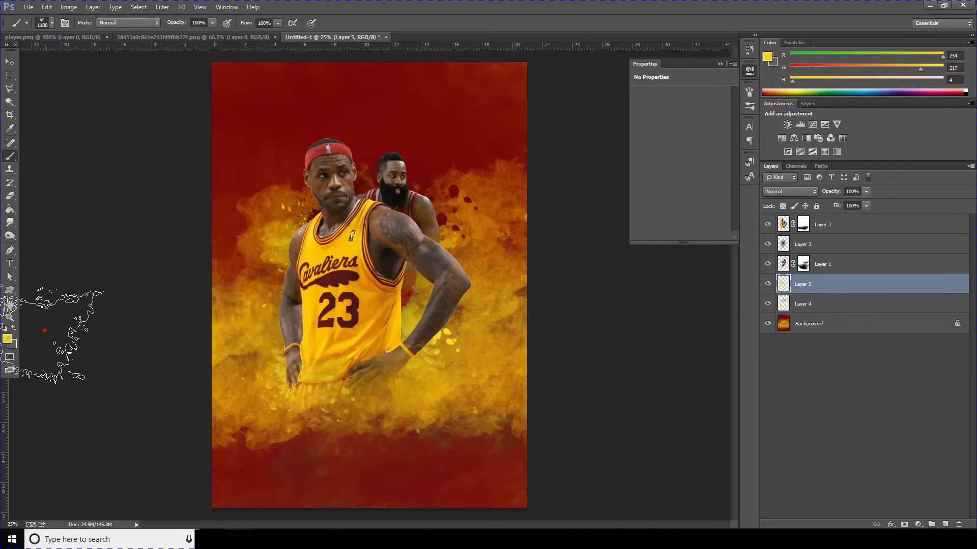
pyautogui.moveTo(362, 237)
pyautogui.mouseDown()
pyautogui.moveTo(335, 260)
pyautogui.moveTo(387, 342)
pyautogui.mouseUp()
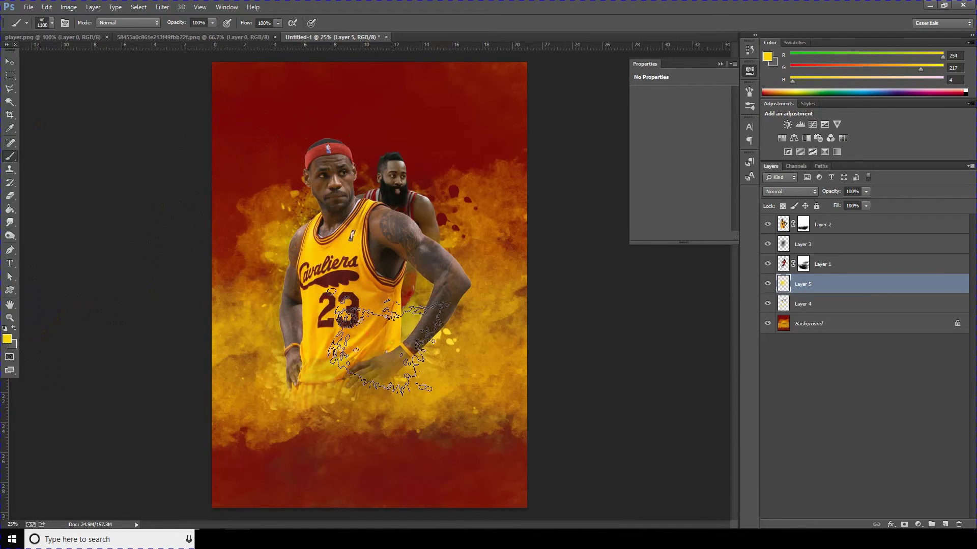
pyautogui.click(862, 252)
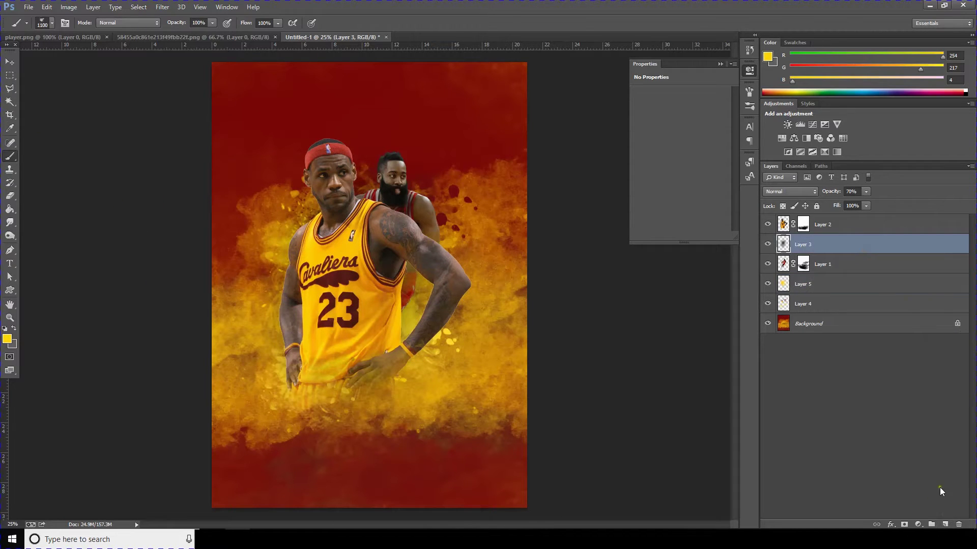
pyautogui.click(944, 524)
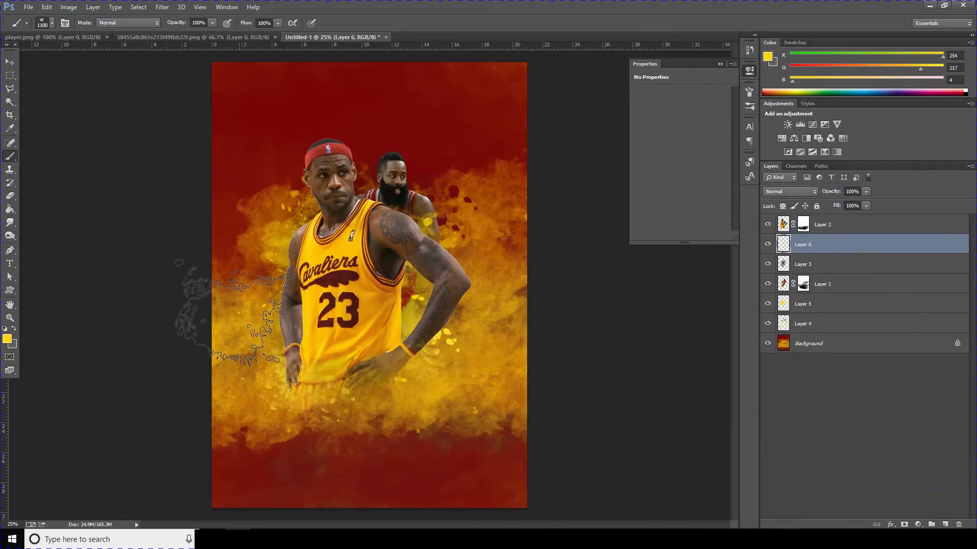
# Set the painting colour to dark red sampled from the poster background
pyautogui.click(7, 339)
pyautogui.click(454, 182)
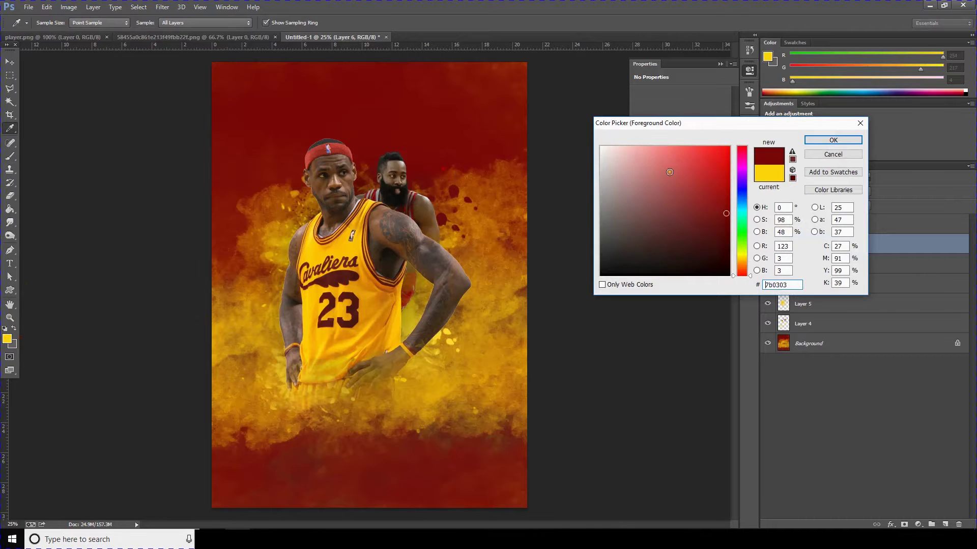
pyautogui.click(827, 139)
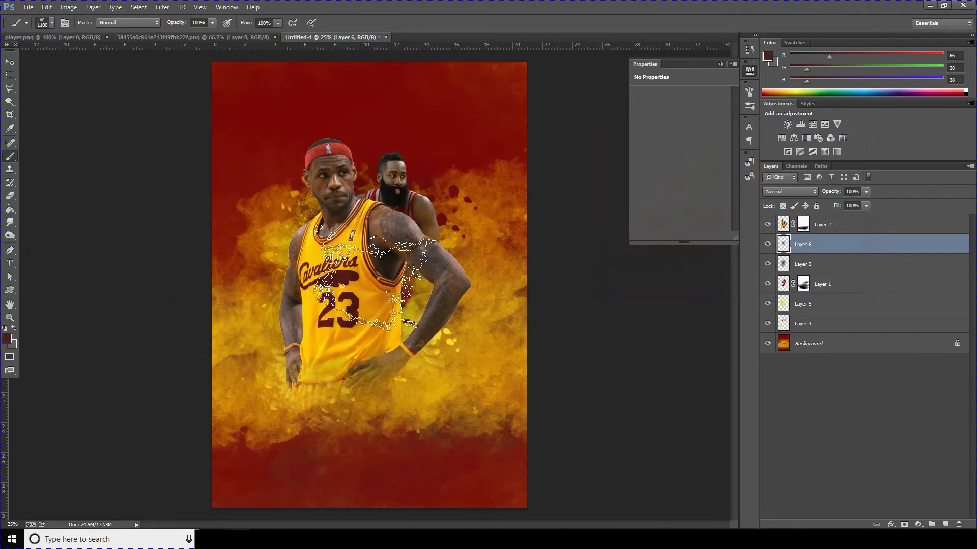
# Choose an enlarged smoke brush preset and select Layer 5
pyautogui.click(45, 22)
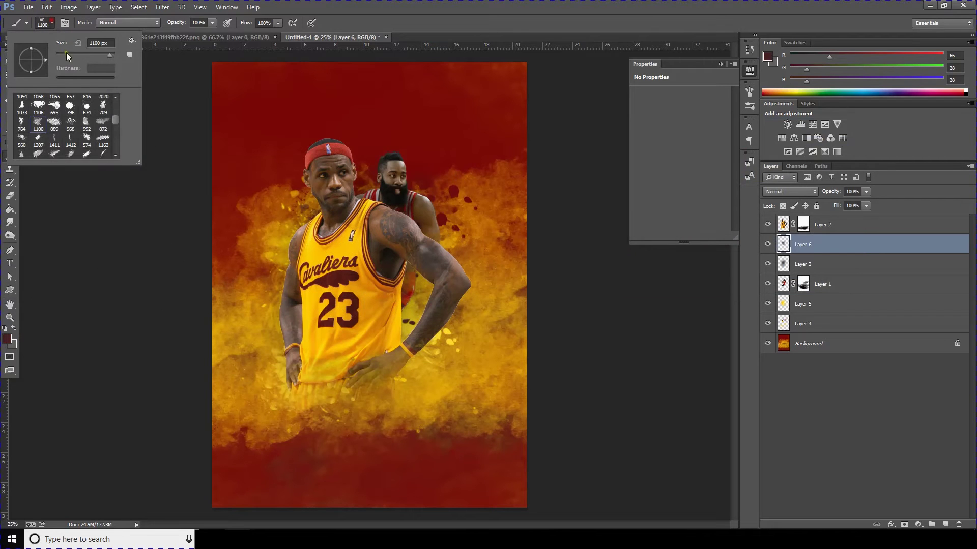
pyautogui.doubleClick(100, 124)
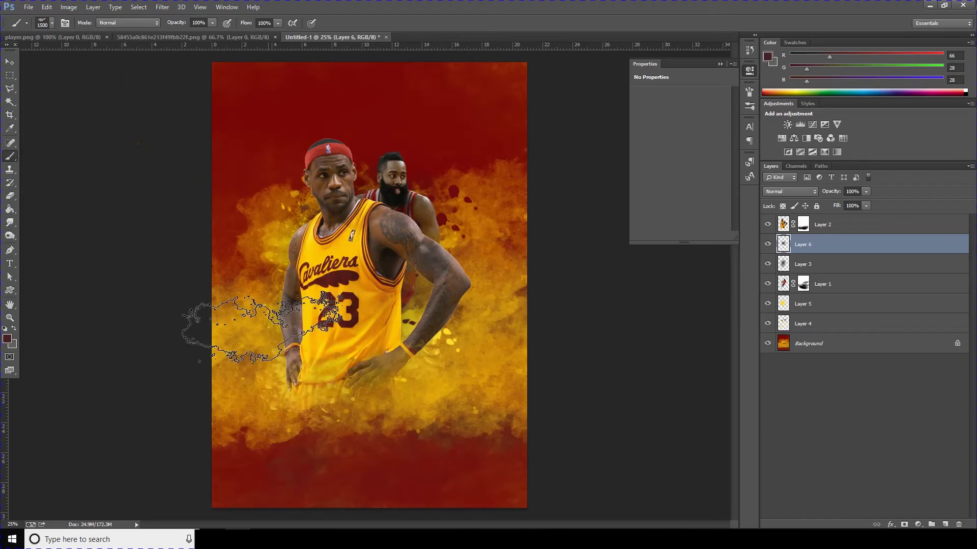
pyautogui.press(']')
pyautogui.press(']')
pyautogui.press(']')
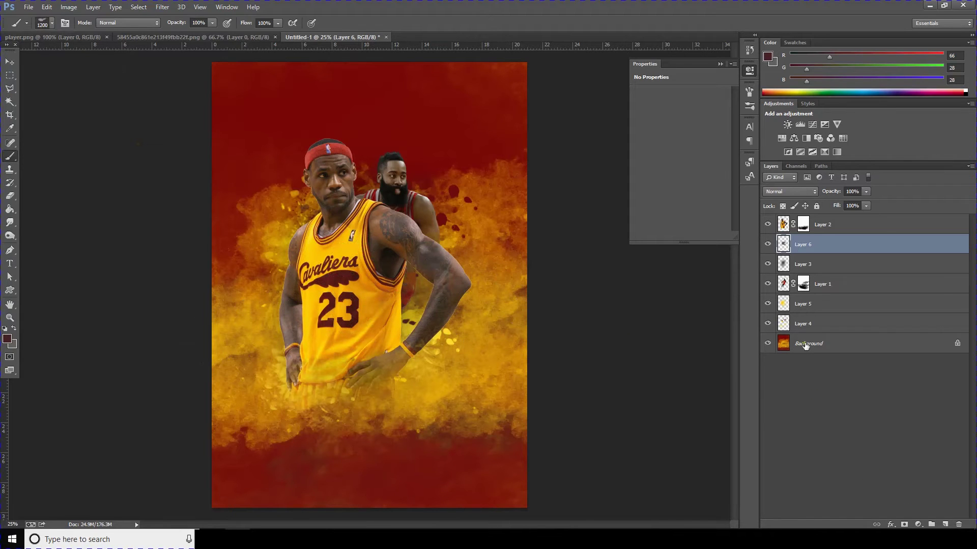
pyautogui.click(805, 305)
# Add Layer 7 above Layer 5 and sample the smoke's yellow as the painting colour
pyautogui.click(945, 524)
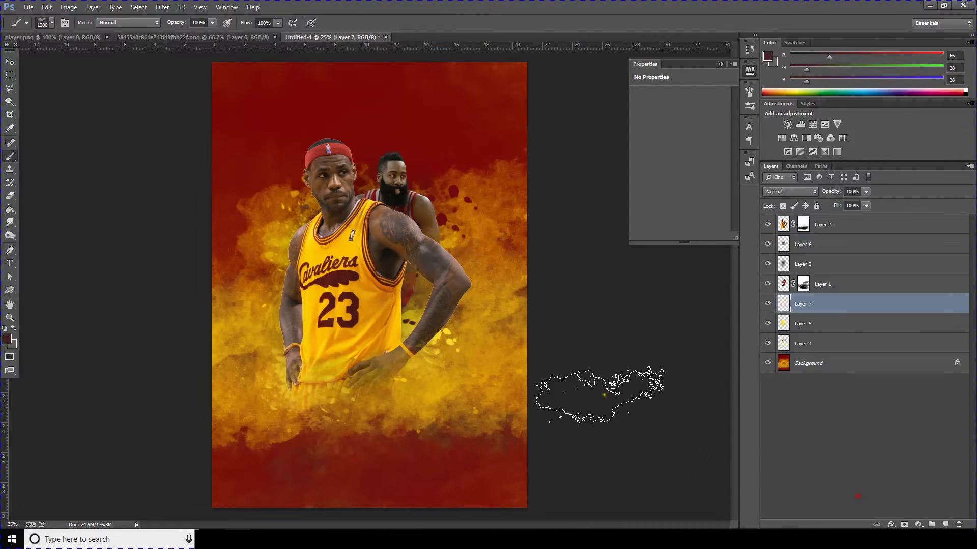
pyautogui.press(']')
pyautogui.press(']')
pyautogui.press(']')
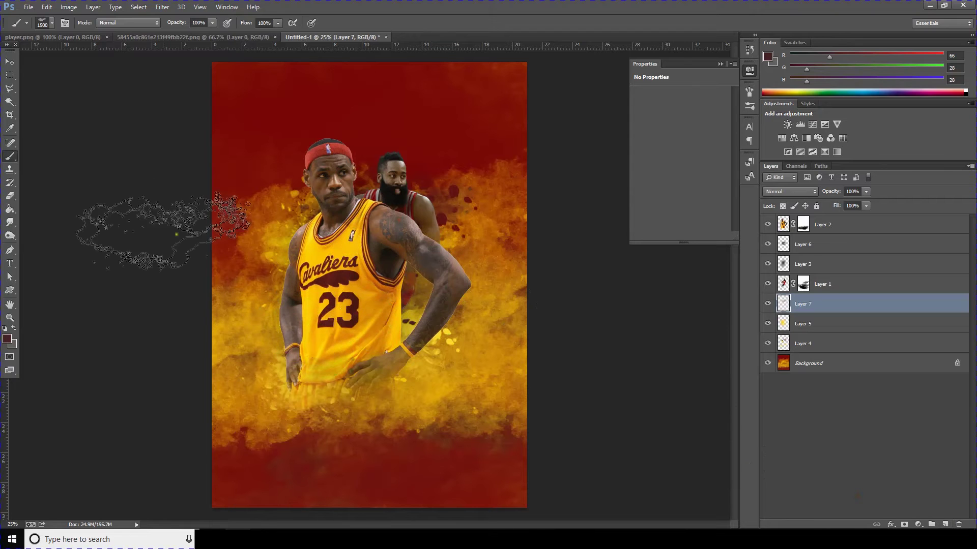
pyautogui.click(7, 339)
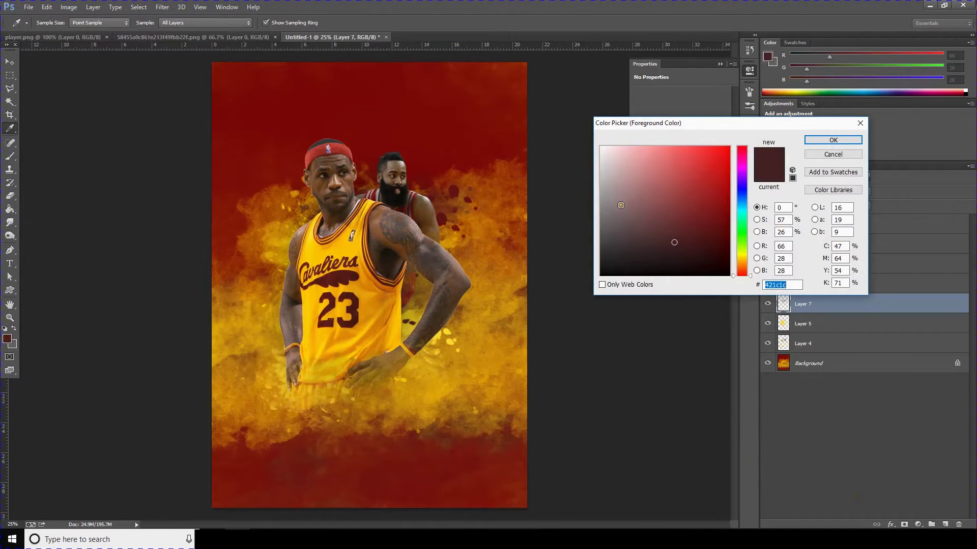
pyautogui.click(276, 243)
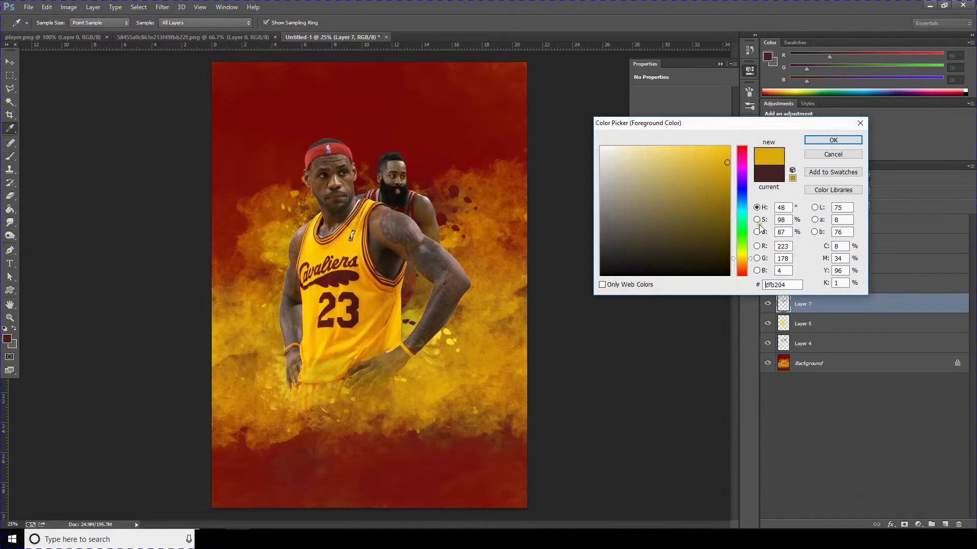
pyautogui.click(808, 142)
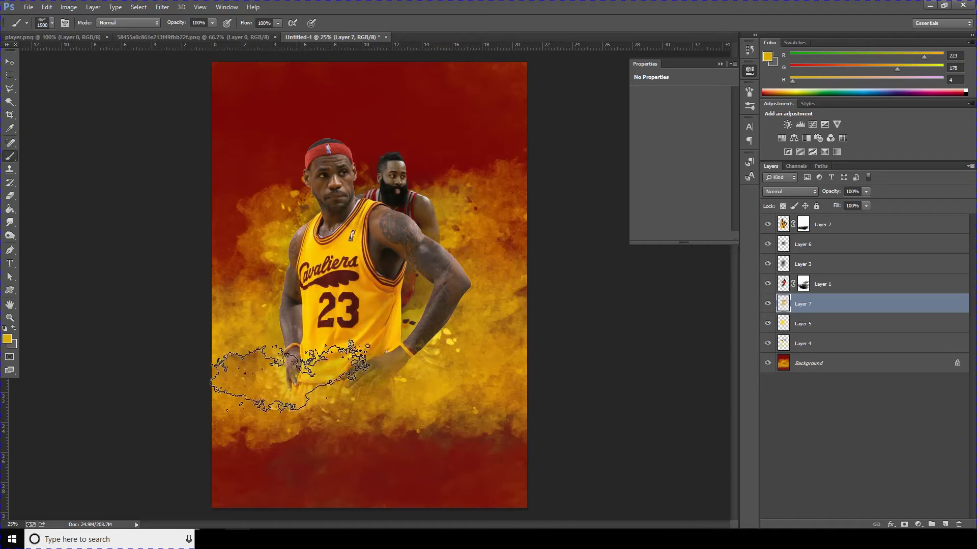
# Paint yellow smoke from the waist up to the head, then make the colour grey 737067
pyautogui.moveTo(326, 356); pyautogui.dragTo(372, 330)
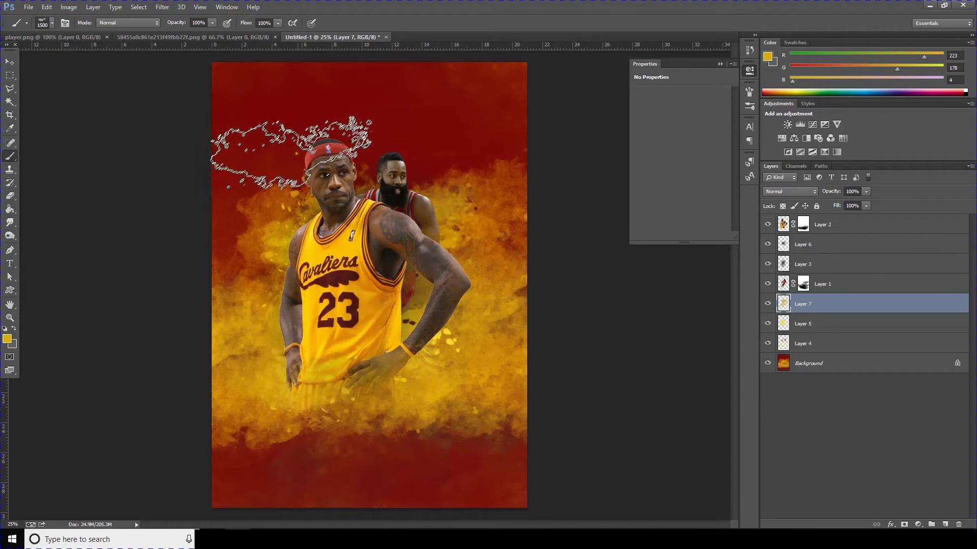
pyautogui.click(7, 341)
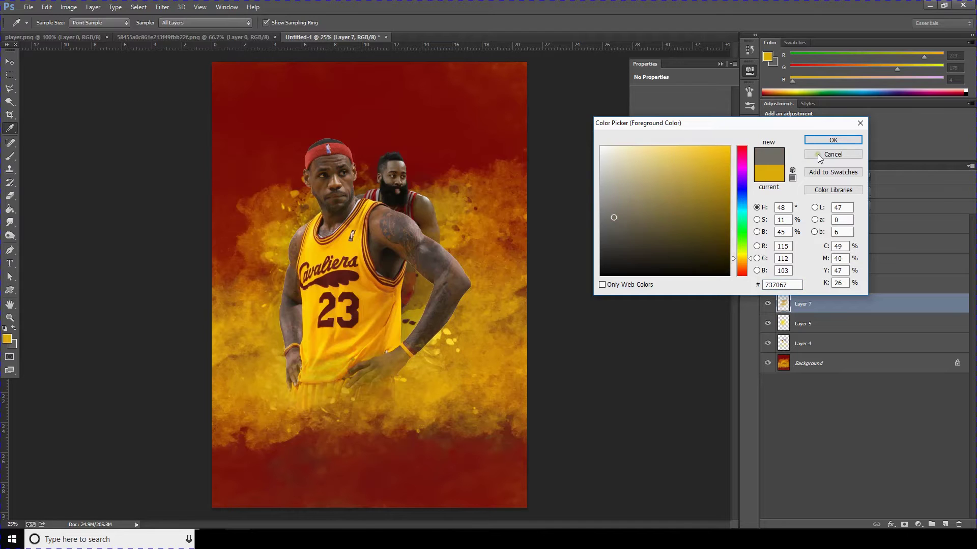
pyautogui.click(832, 140)
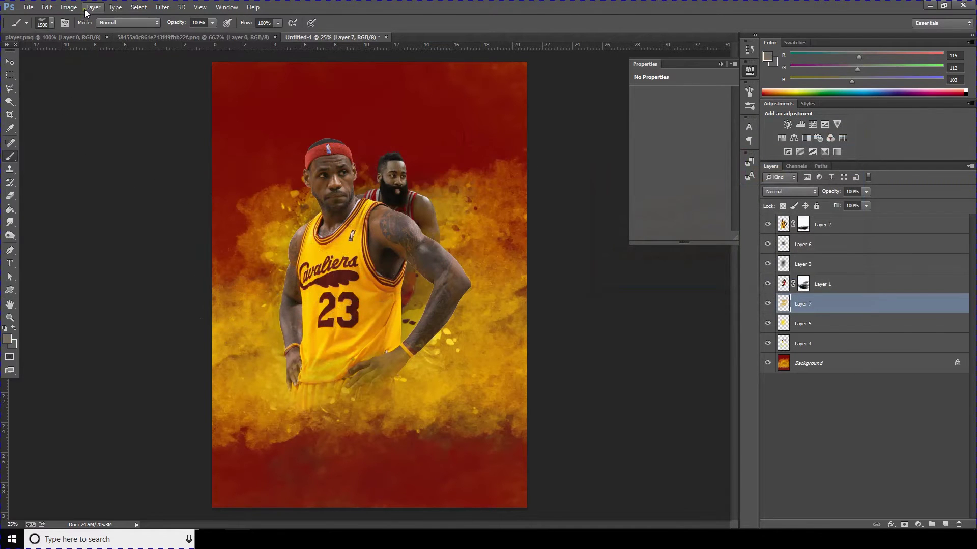
# Switch to an 828 px smoke brush and set the painting colour to yellow fecb01
pyautogui.click(53, 23)
pyautogui.scroll(-1, 94, 132)
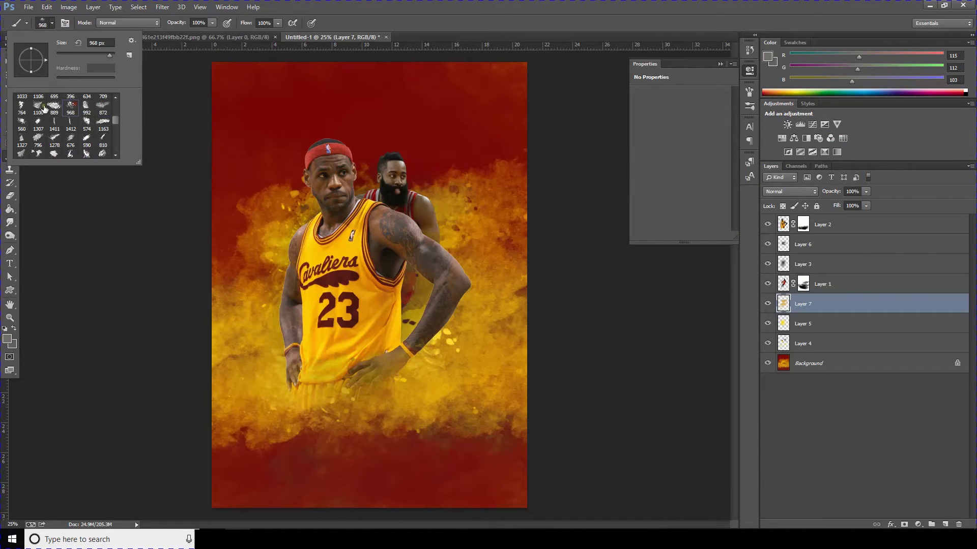
pyautogui.click(38, 122)
pyautogui.doubleClick(26, 158)
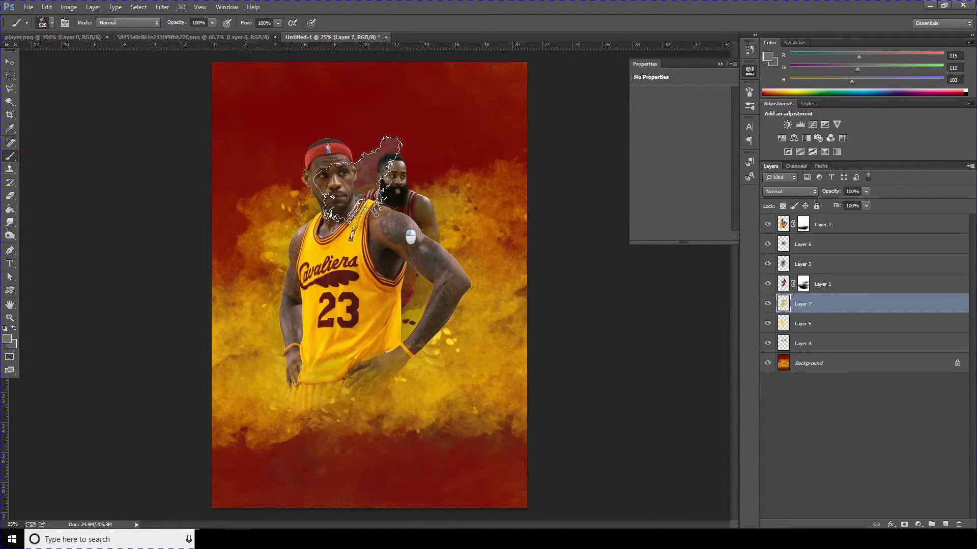
pyautogui.click(7, 340)
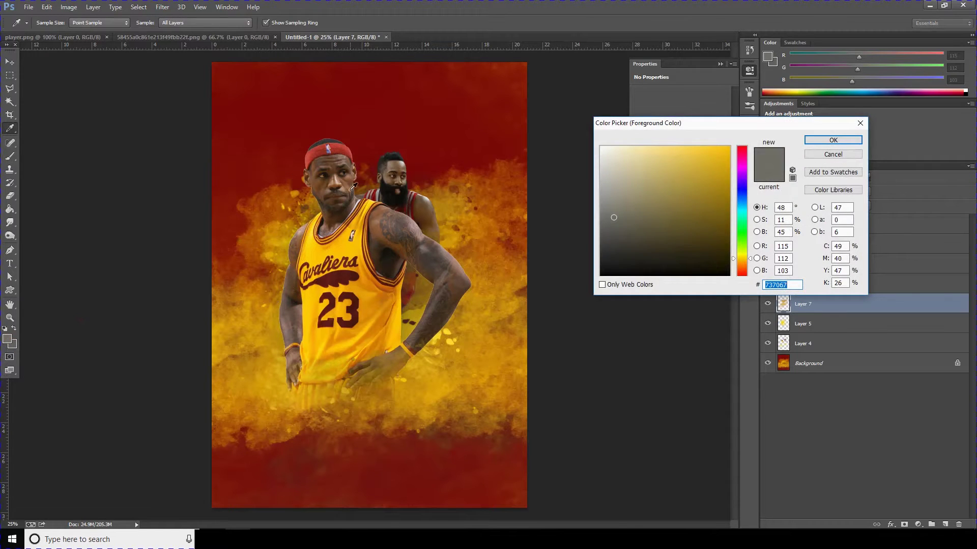
pyautogui.click(835, 141)
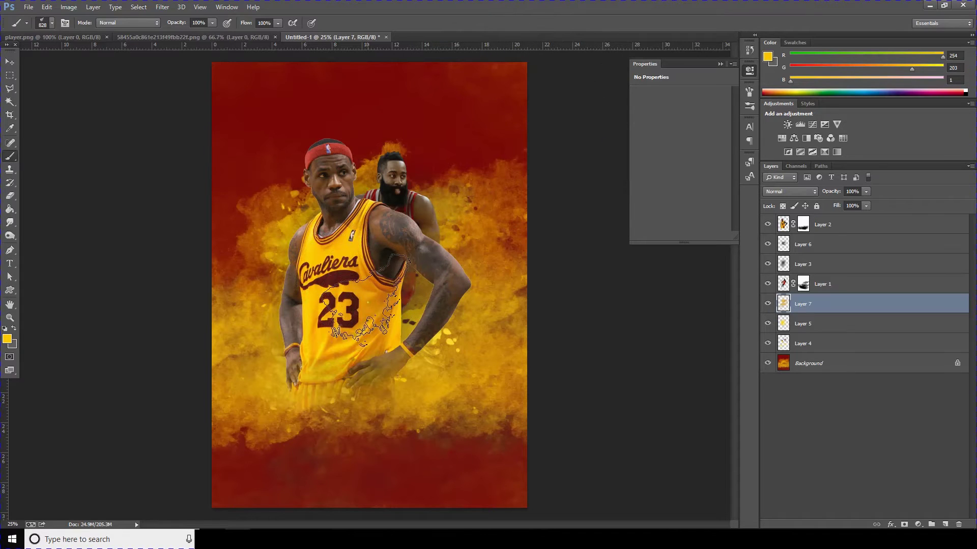
# Brush golden smoke below the jersey, undo a stray lower-left stamp, and enlarge the brush
pyautogui.moveTo(341, 413); pyautogui.dragTo(330, 432)
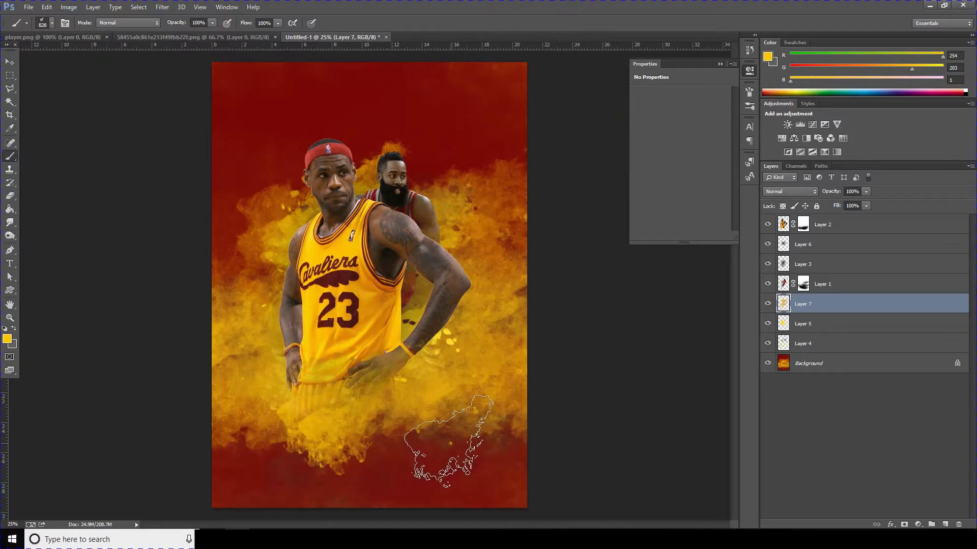
pyautogui.press(']')
pyautogui.press(']')
pyautogui.press(']')
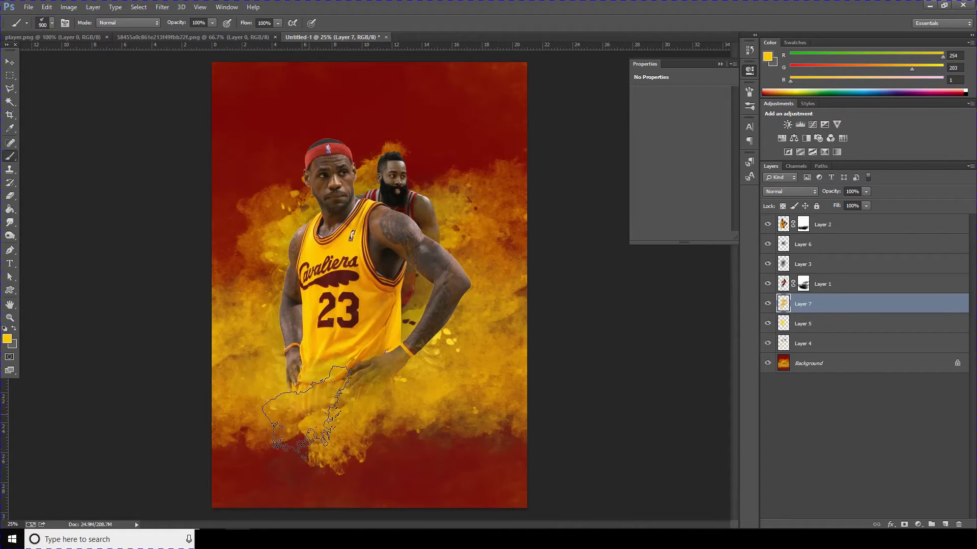
pyautogui.click(275, 470)
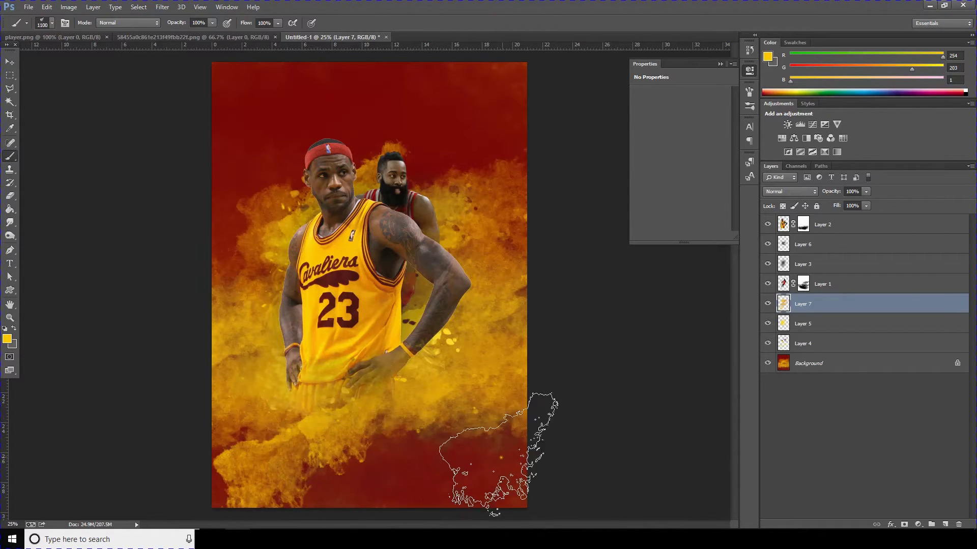
pyautogui.hotkey('ctrl', 'z')
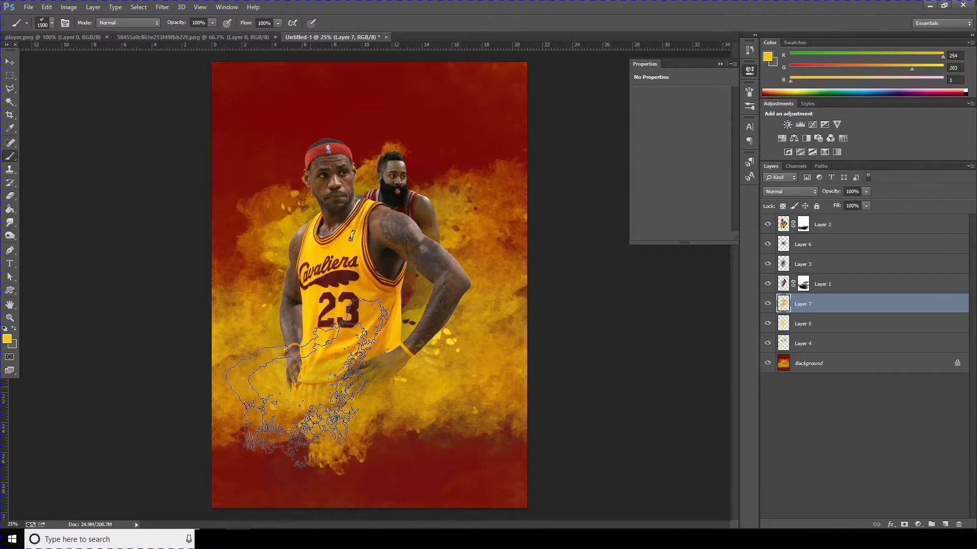
pyautogui.press(']')
pyautogui.press(']')
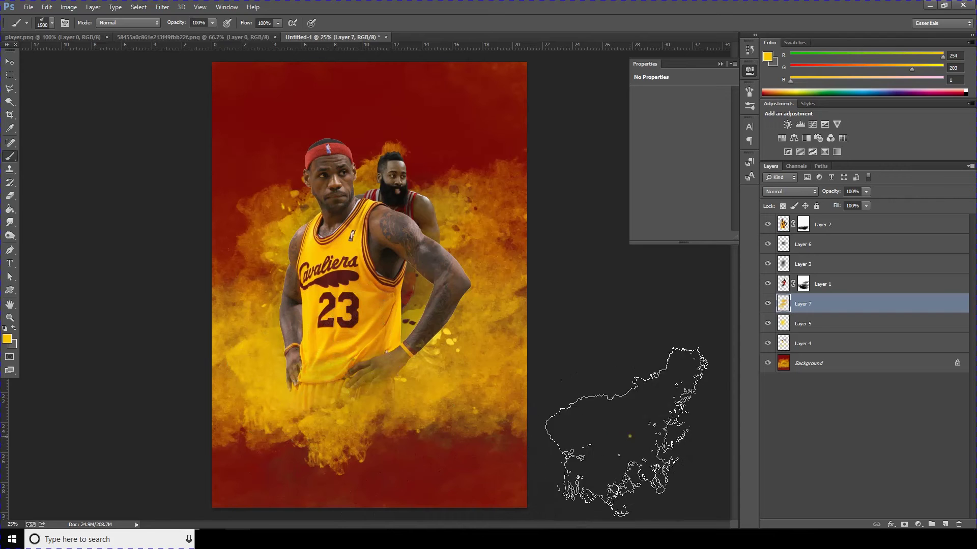
# Shrink the brush to 400 px and retarget Layer 2 from its mask to the player image
pyautogui.click(804, 225)
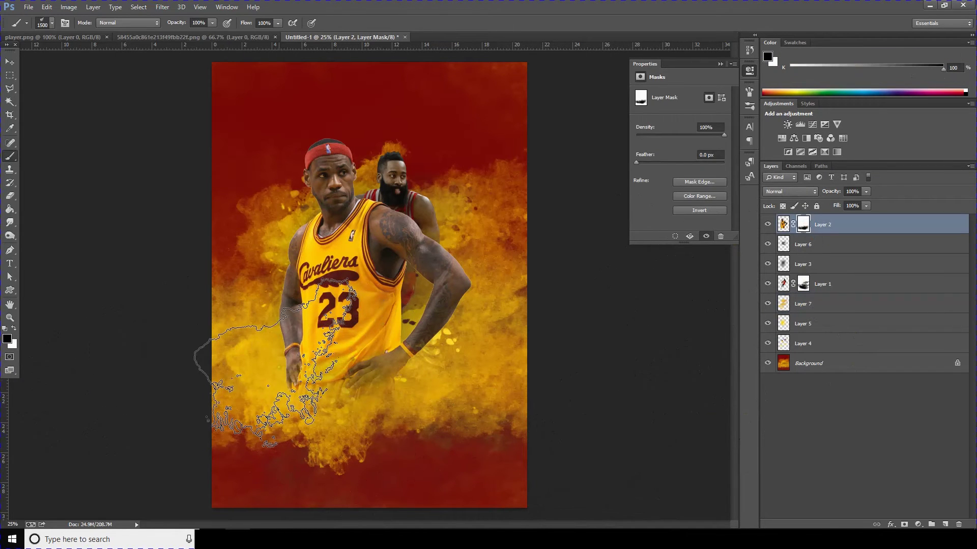
pyautogui.press('[')
pyautogui.press('[')
pyautogui.press('[')
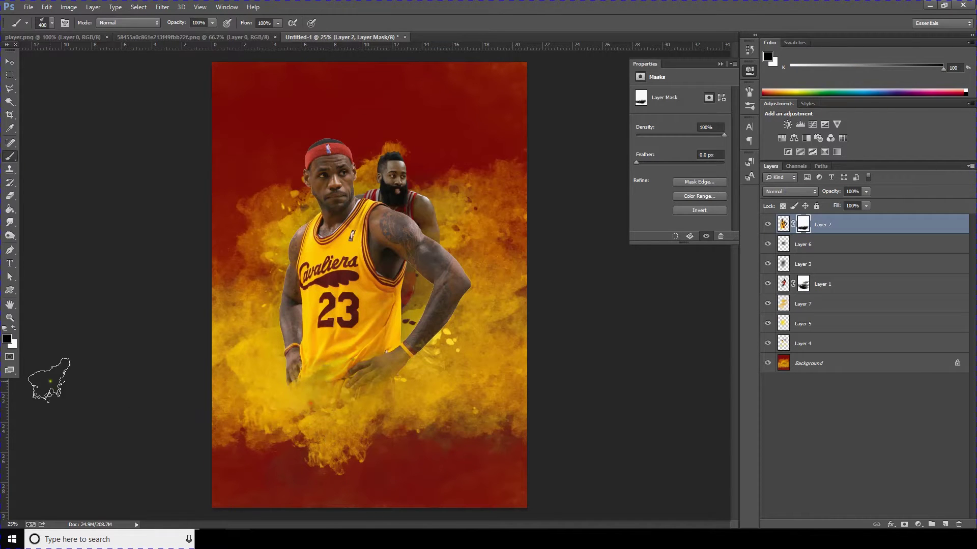
pyautogui.click(10, 62)
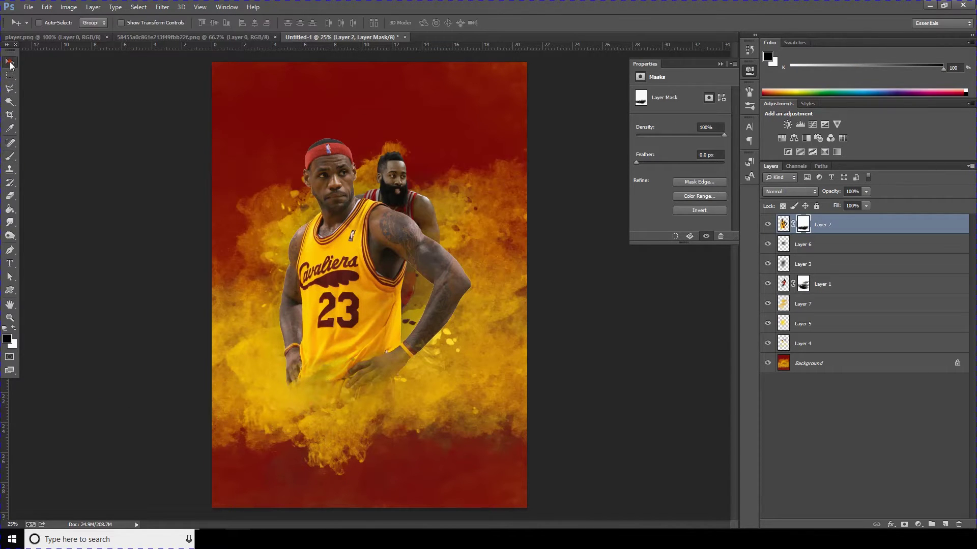
pyautogui.hotkey('ctrl', '-')
pyautogui.hotkey('ctrl', '-')
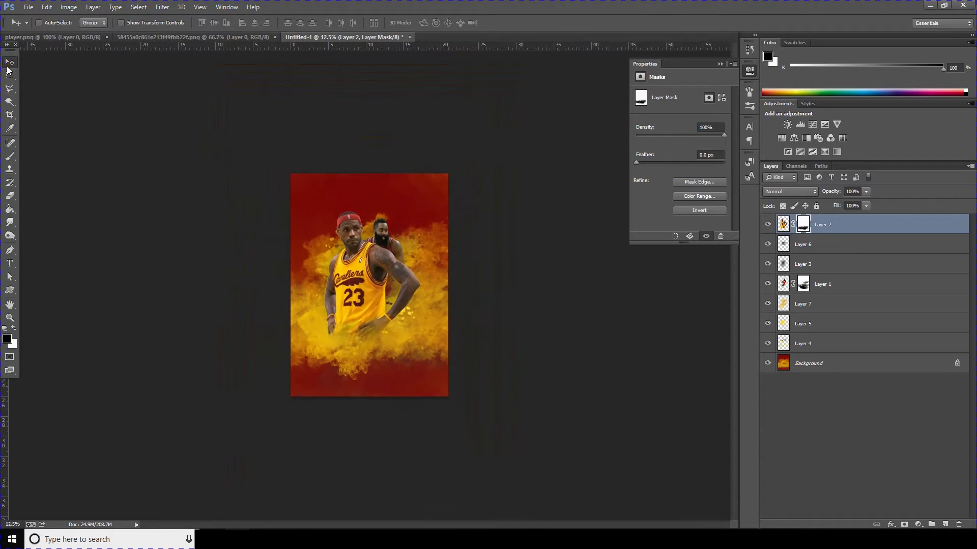
pyautogui.hotkey('ctrl', '+')
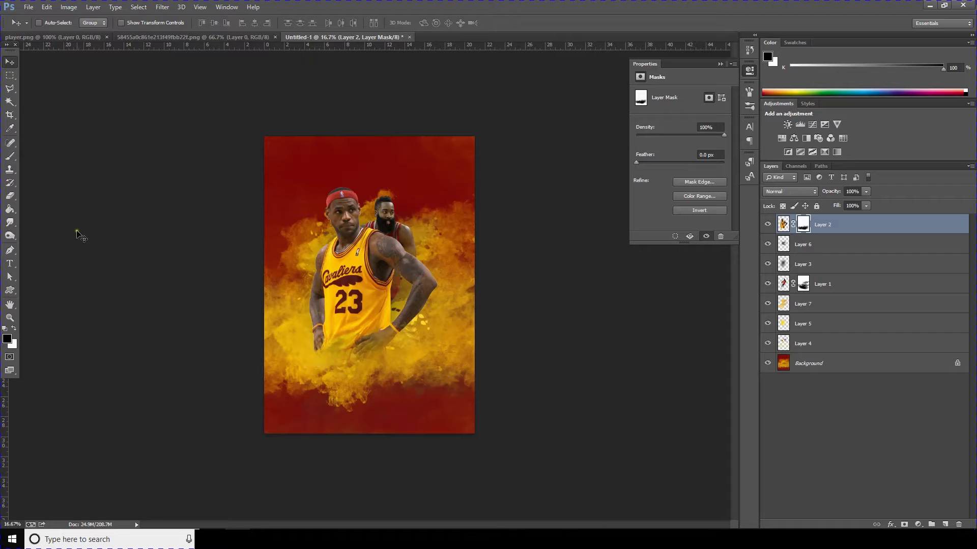
pyautogui.hotkey('ctrl', '+')
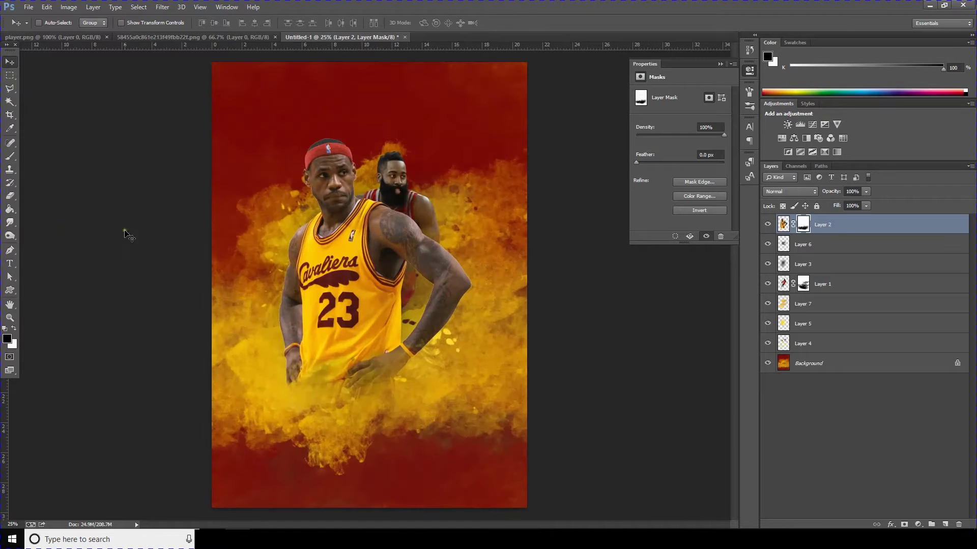
pyautogui.click(783, 225)
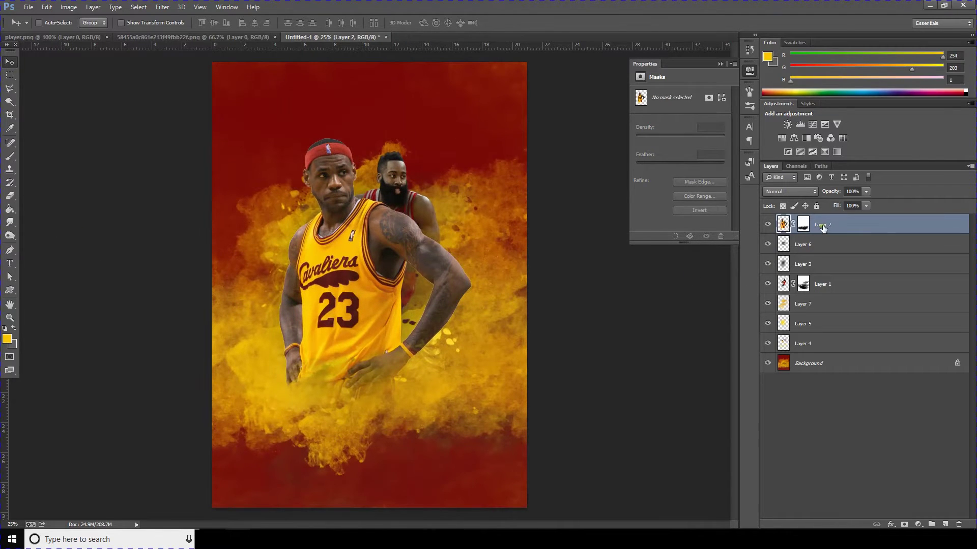
# Duplicate the front player's Layer 2 as 'Layer 2 copy'
pyautogui.rightClick(780, 222)
pyautogui.rightClick(853, 218)
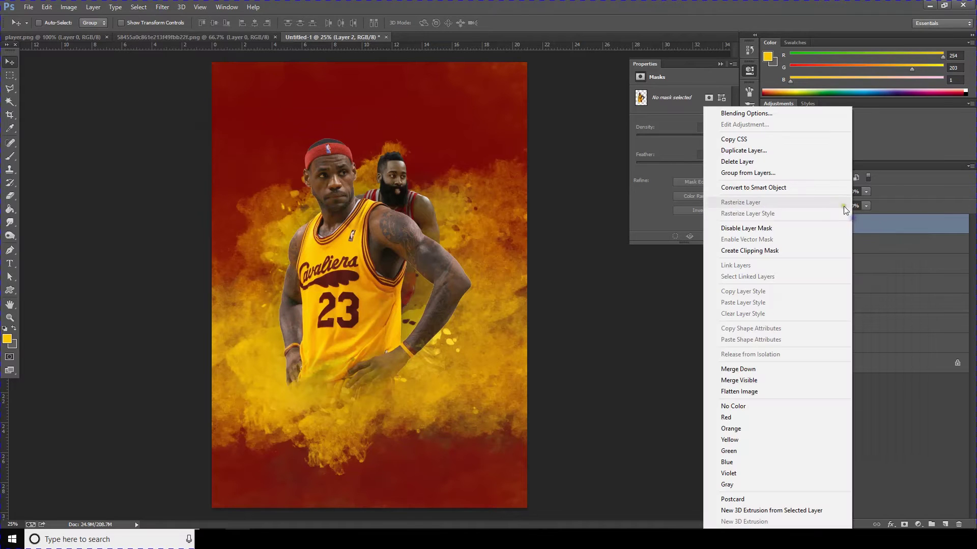
pyautogui.click(742, 150)
pyautogui.click(576, 167)
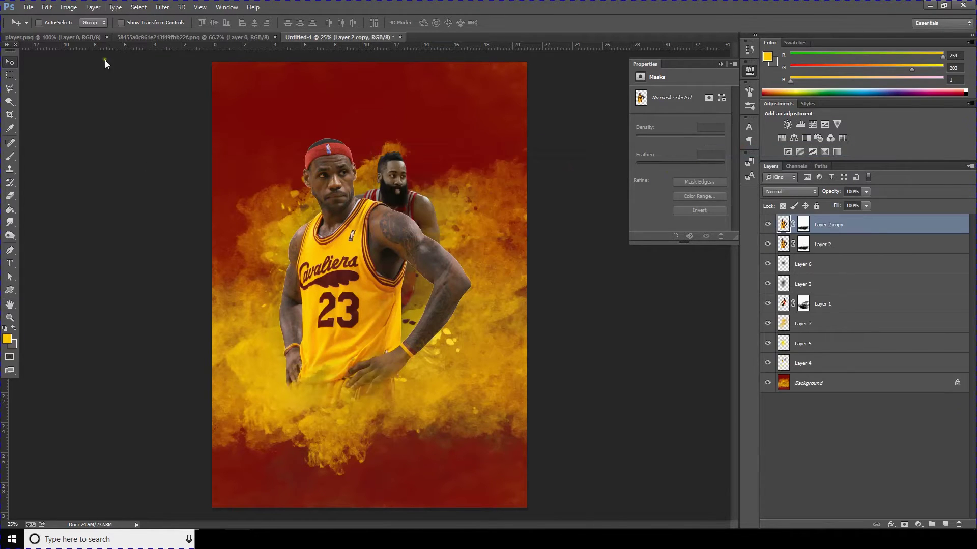
pyautogui.click(169, 7)
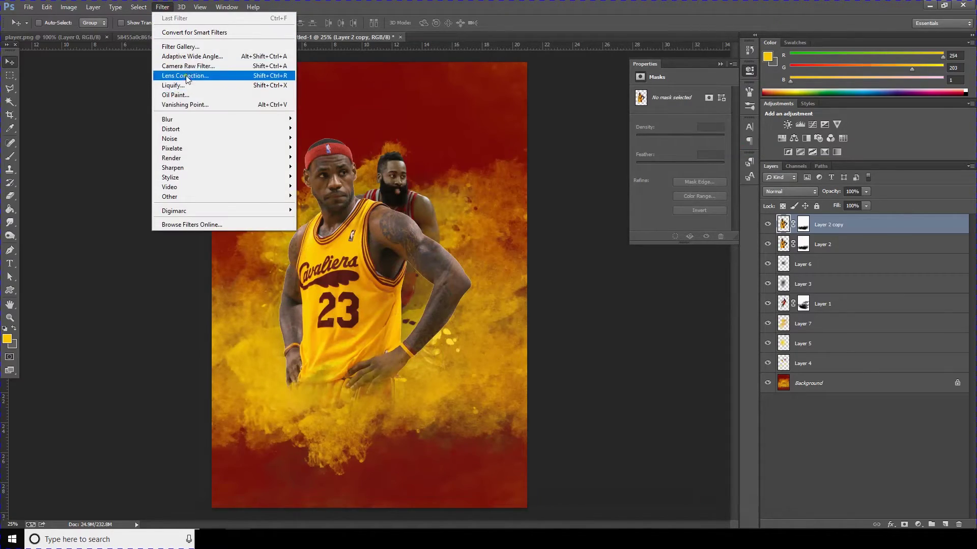
# Apply the Cutout filter to Layer 2 copy with Levels 3, Edge Simplicity 5, Edge Fidelity 2
pyautogui.click(191, 48)
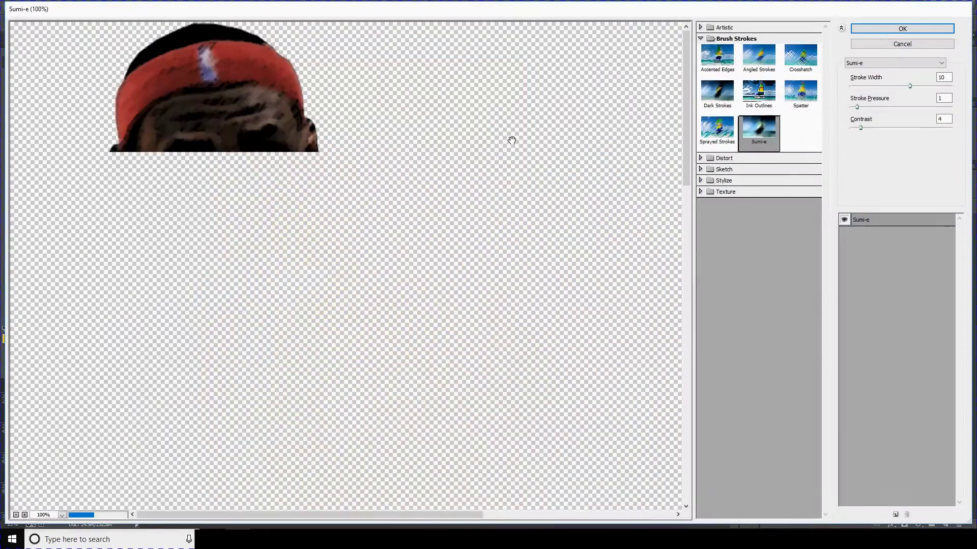
pyautogui.click(710, 27)
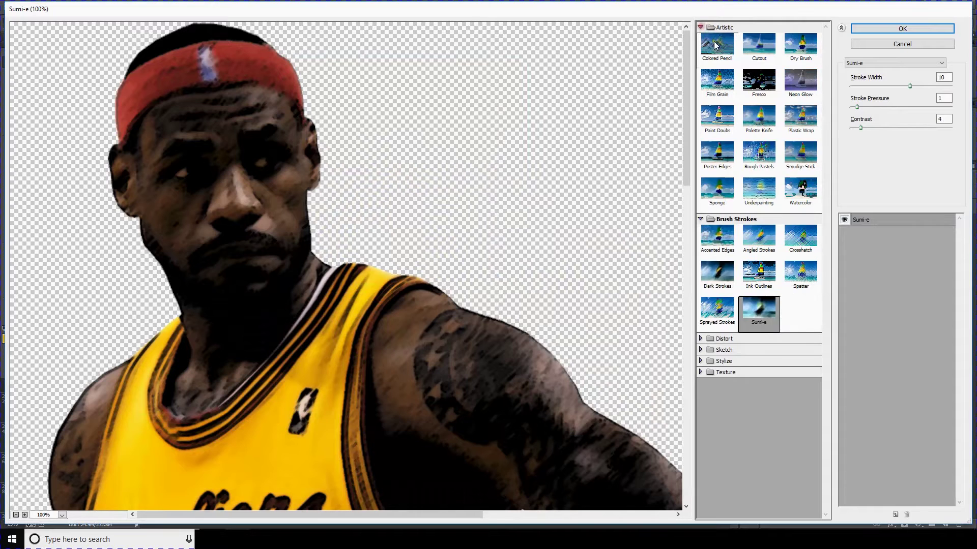
pyautogui.click(756, 51)
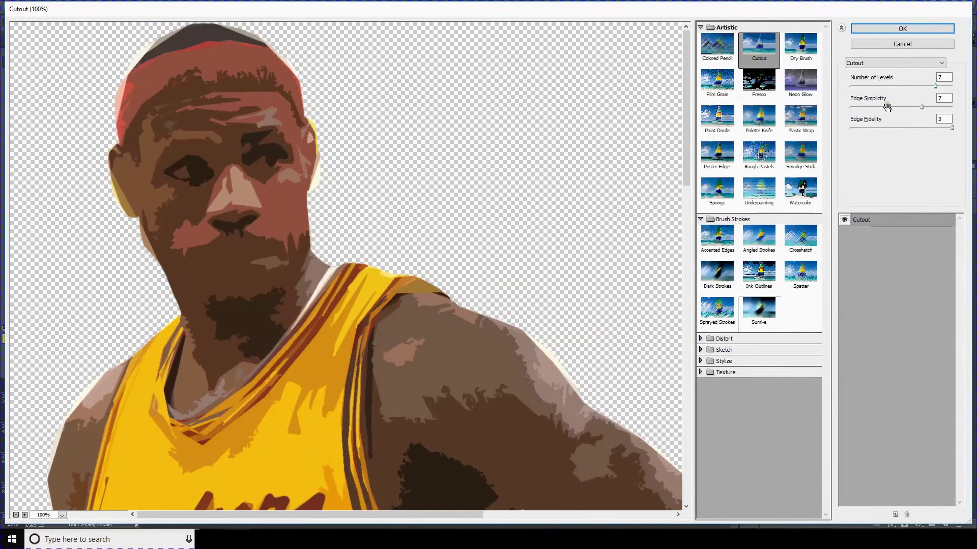
pyautogui.click(874, 85)
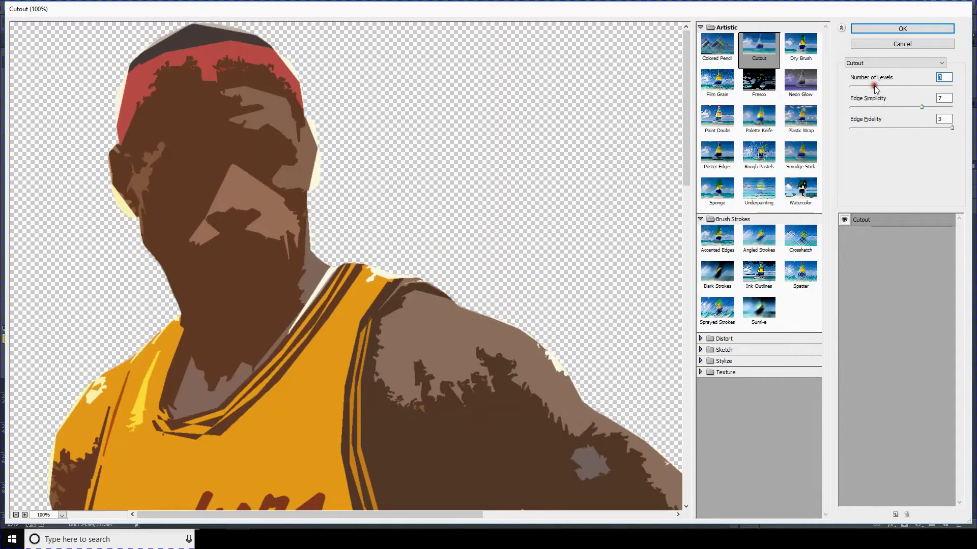
pyautogui.keyDown('alt'); pyautogui.click(652, 188); pyautogui.keyUp('alt')
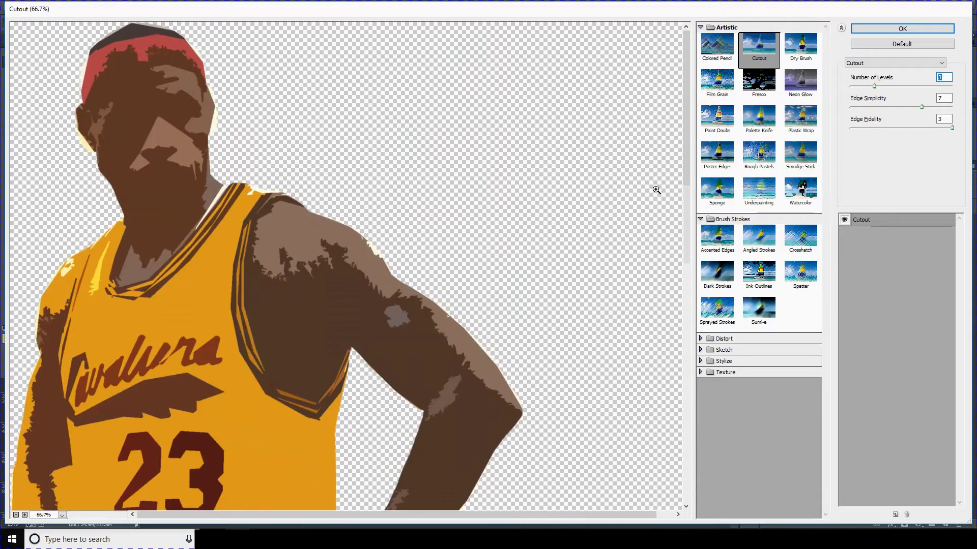
pyautogui.keyDown('alt'); pyautogui.click(586, 196); pyautogui.keyUp('alt')
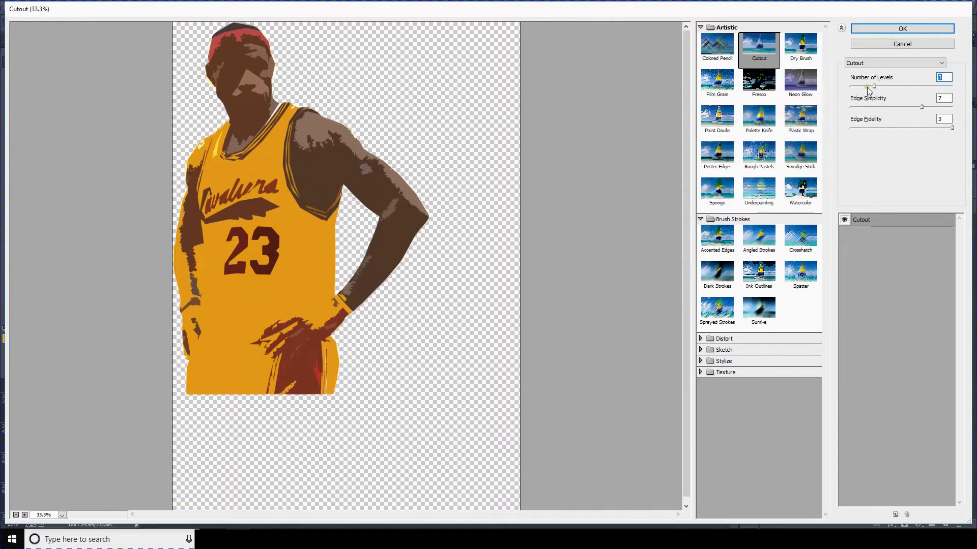
pyautogui.click(900, 127)
pyautogui.click(900, 107)
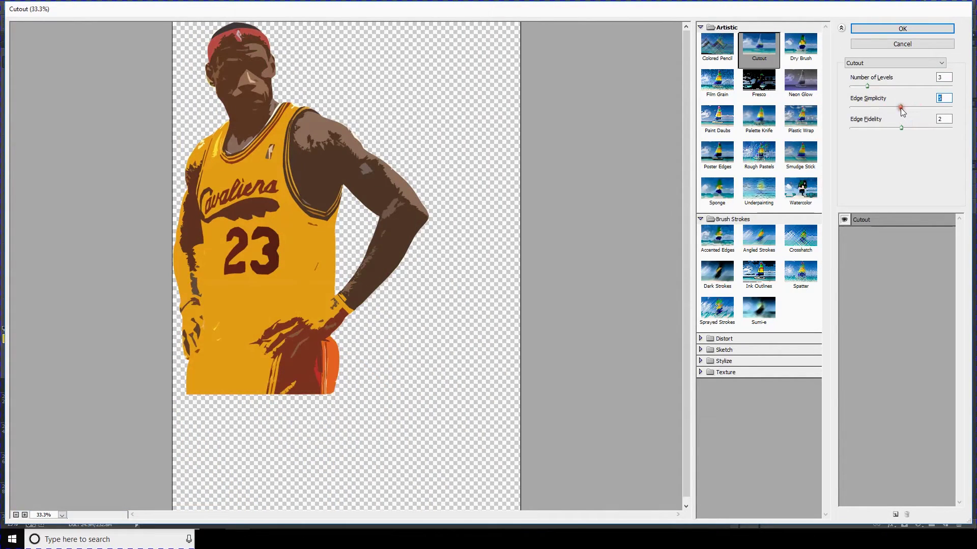
pyautogui.click(871, 87)
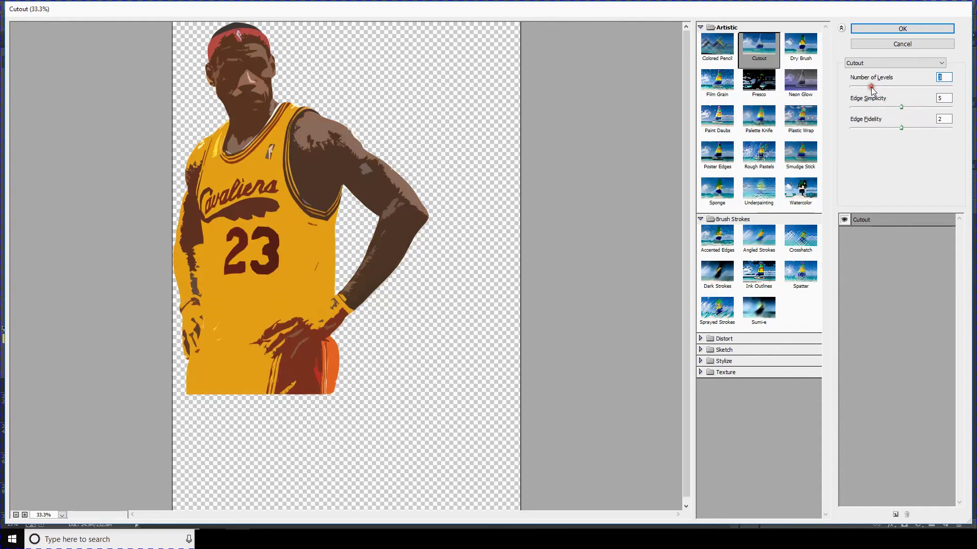
pyautogui.click(888, 32)
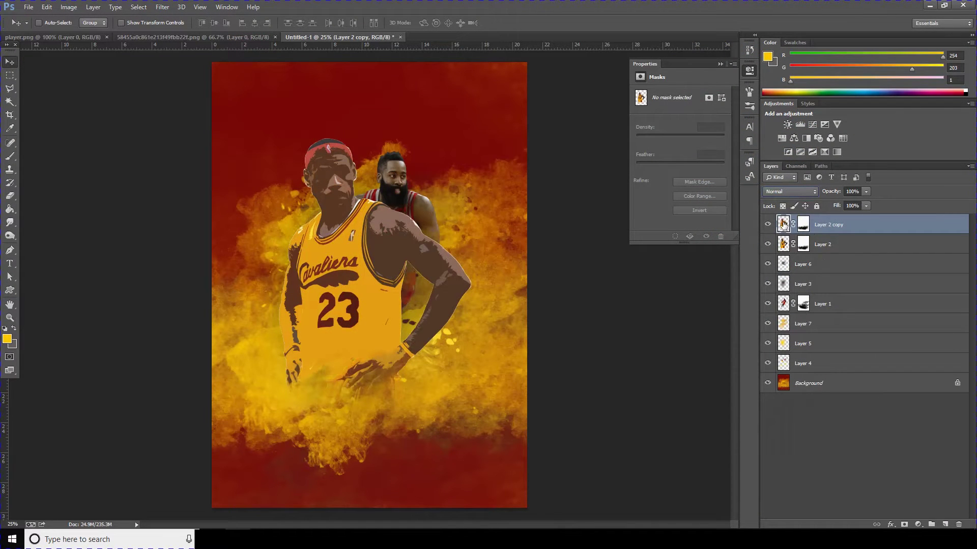
pyautogui.click(790, 193)
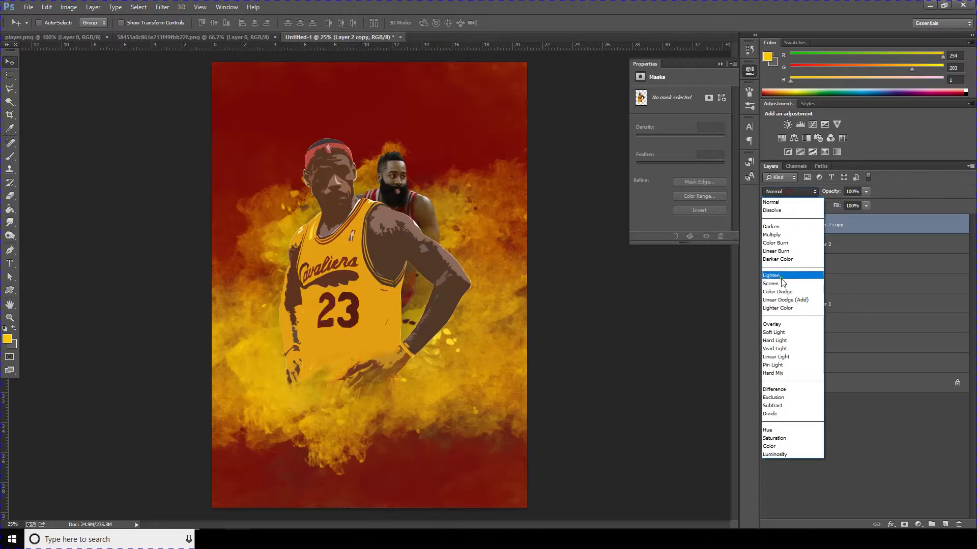
# Blend Layer 2 copy in Soft Light and open the Camera Raw Filter on Layer 2
pyautogui.click(774, 333)
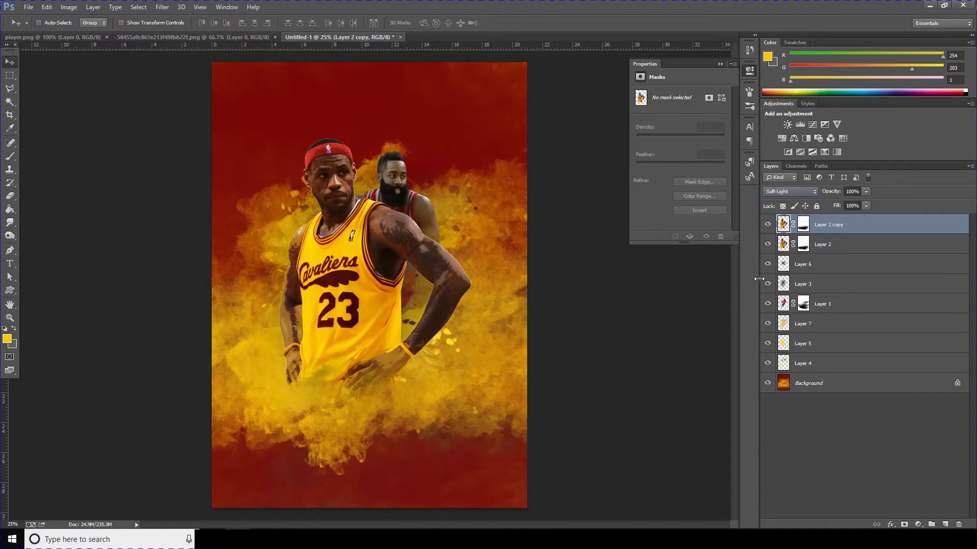
pyautogui.click(789, 247)
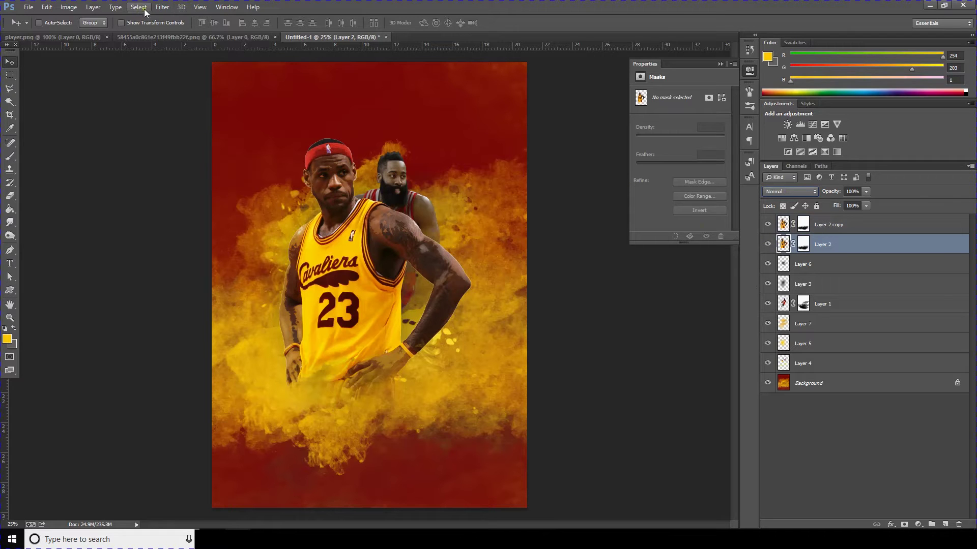
pyautogui.click(163, 7)
pyautogui.click(183, 66)
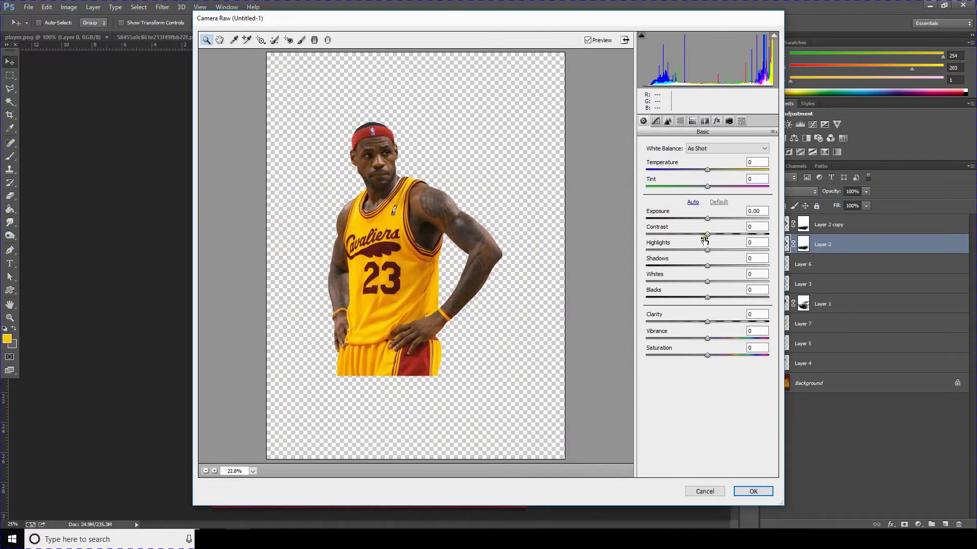
# Lower exposure and highlights, lift shadows and whites, reduce vibrance, and boost clarity in Camera Raw
pyautogui.moveTo(707, 250); pyautogui.dragTo(645, 250)
pyautogui.moveTo(707, 265); pyautogui.dragTo(768, 265)
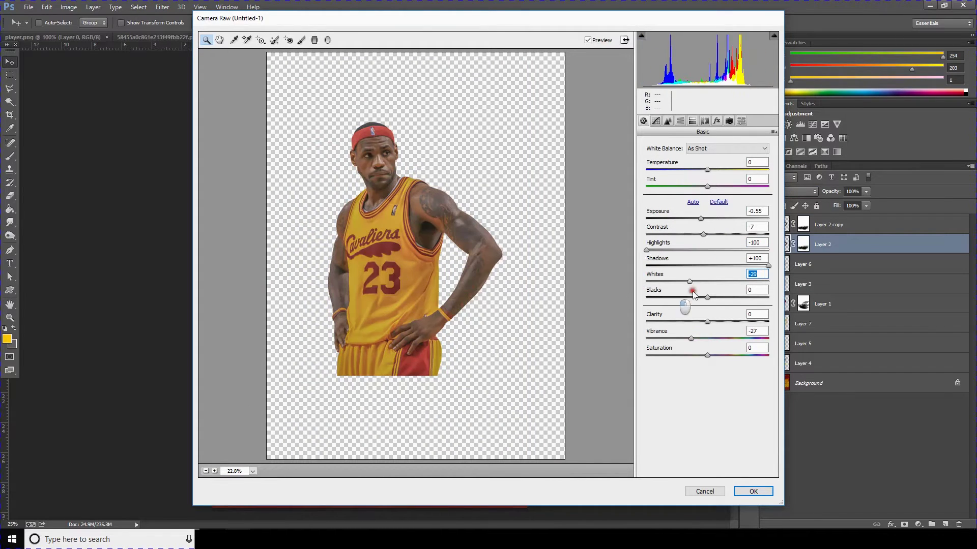
pyautogui.moveTo(707, 282); pyautogui.dragTo(725, 288)
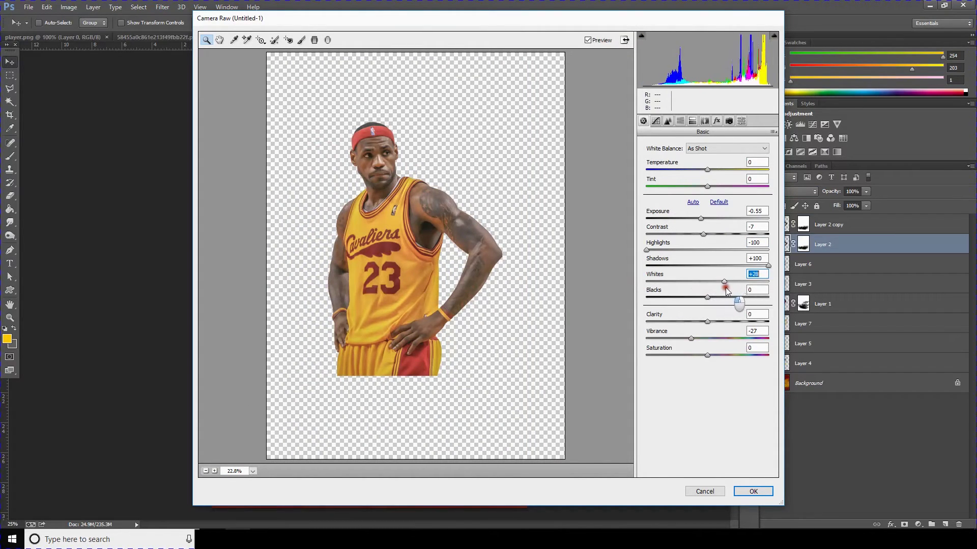
pyautogui.moveTo(707, 322); pyautogui.dragTo(788, 325)
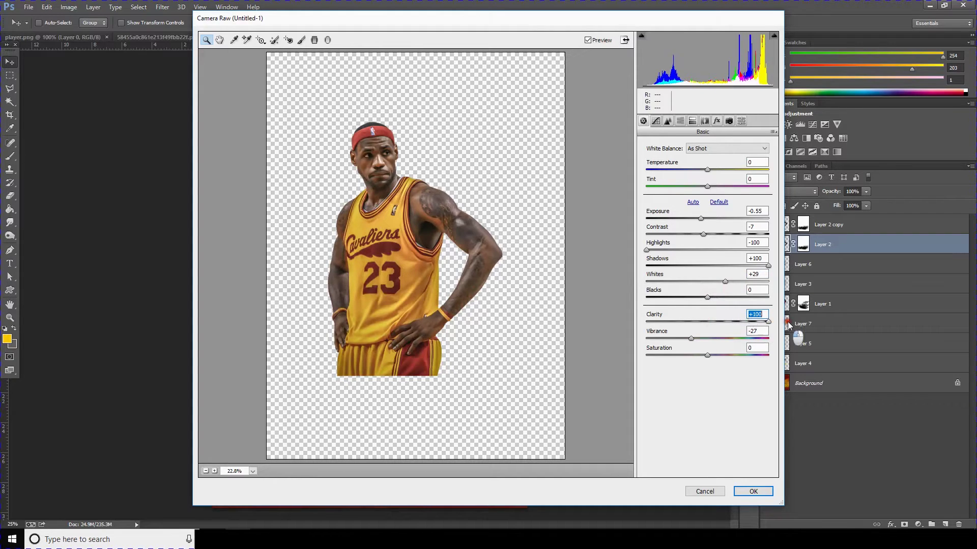
pyautogui.click(752, 491)
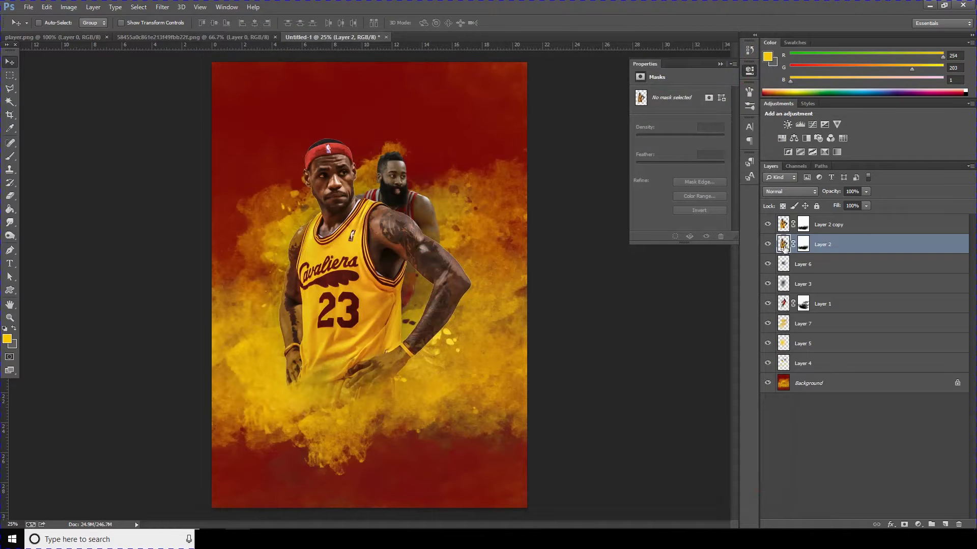
# Target Layer 2's mask, zoom in on the players' heads, and select the Brush tool
pyautogui.click(803, 244)
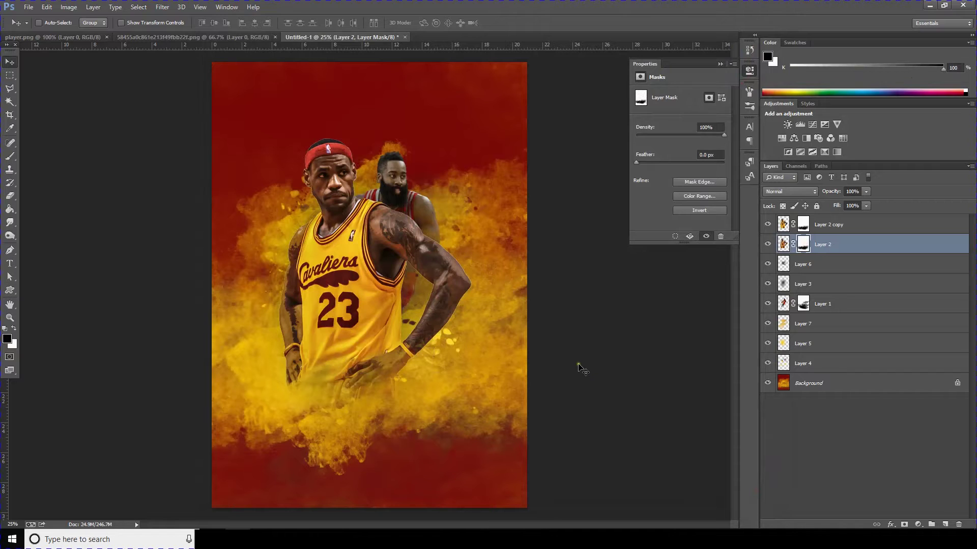
pyautogui.hotkey('ctrl', '+')
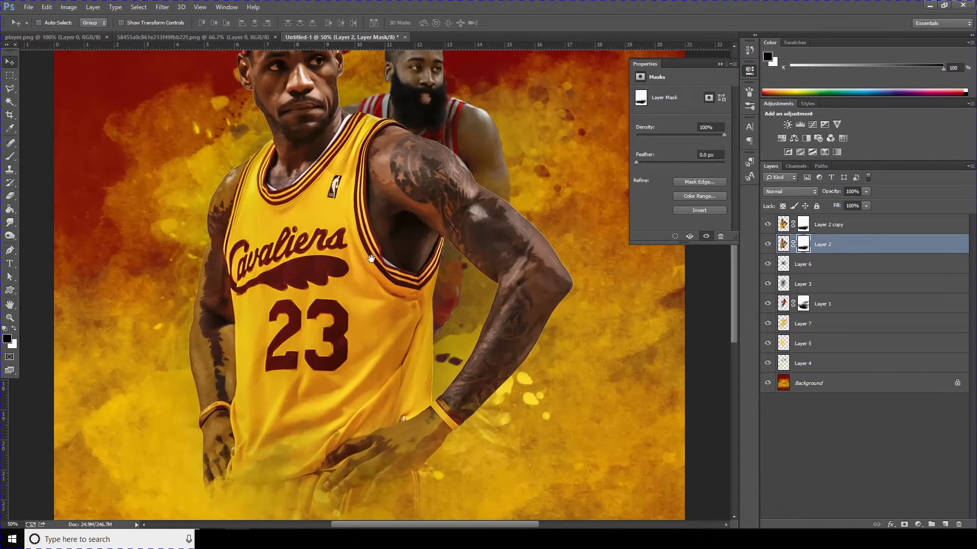
pyautogui.moveTo(371, 259); pyautogui.dragTo(392, 343)
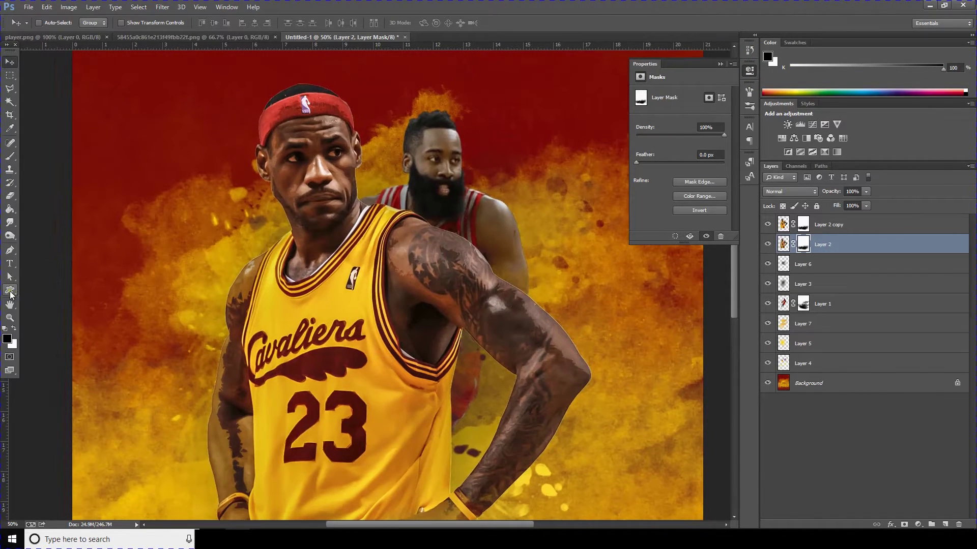
pyautogui.click(12, 158)
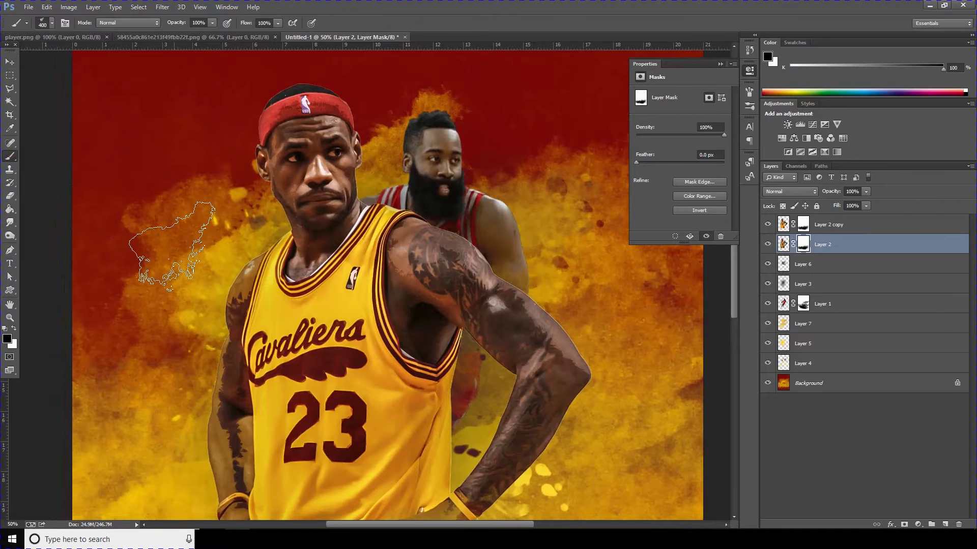
pyautogui.click(8, 339)
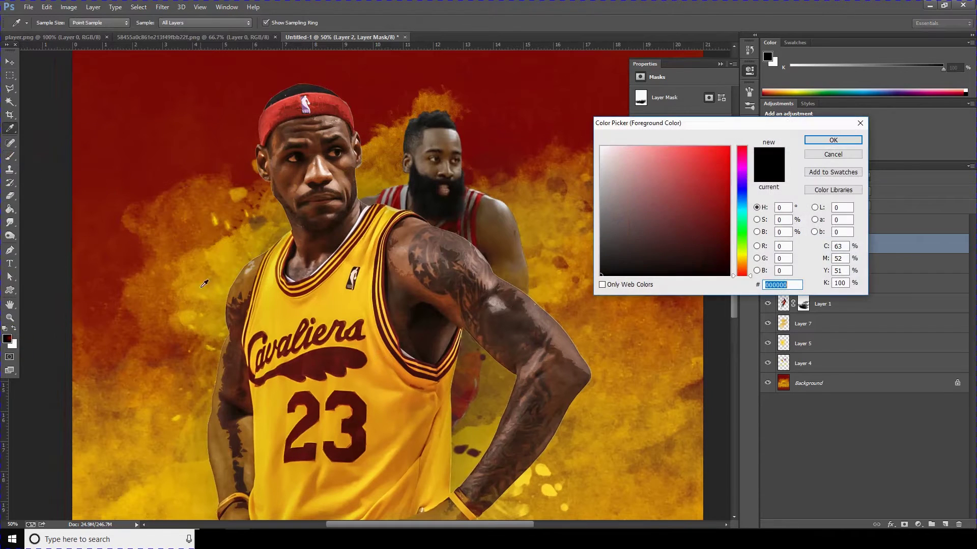
pyautogui.click(828, 154)
# Choose a soft round brush preset and switch to the Smudge Tool at 50% Lighten
pyautogui.click(51, 25)
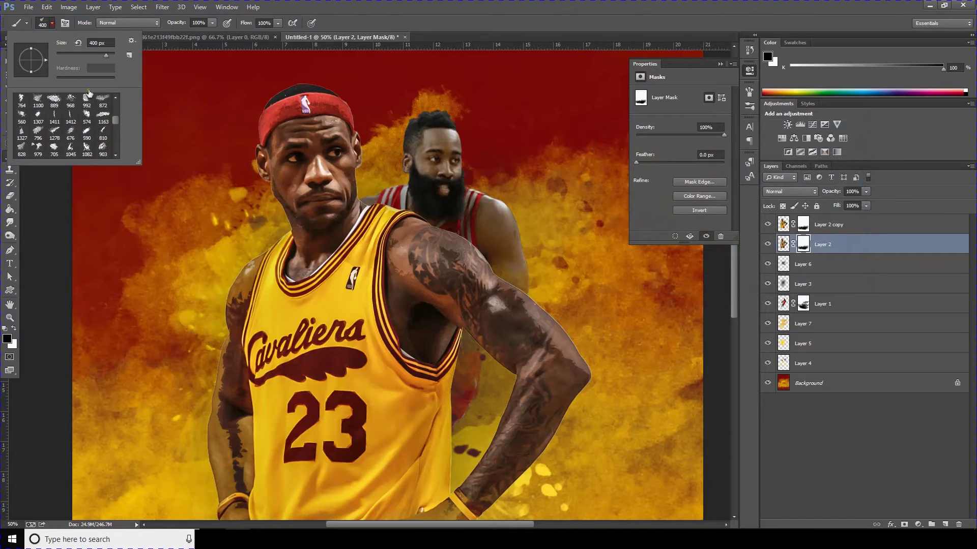
pyautogui.moveTo(116, 121); pyautogui.dragTo(116, 98)
pyautogui.doubleClick(102, 101)
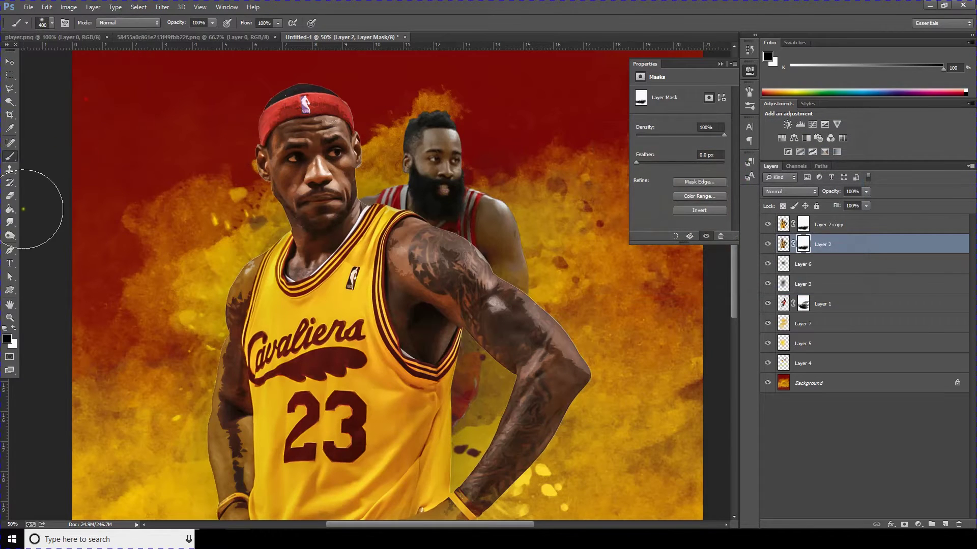
pyautogui.moveTo(10, 222)
pyautogui.mouseDown()
pyautogui.moveTo(43, 226)
pyautogui.moveTo(47, 238)
pyautogui.mouseUp()
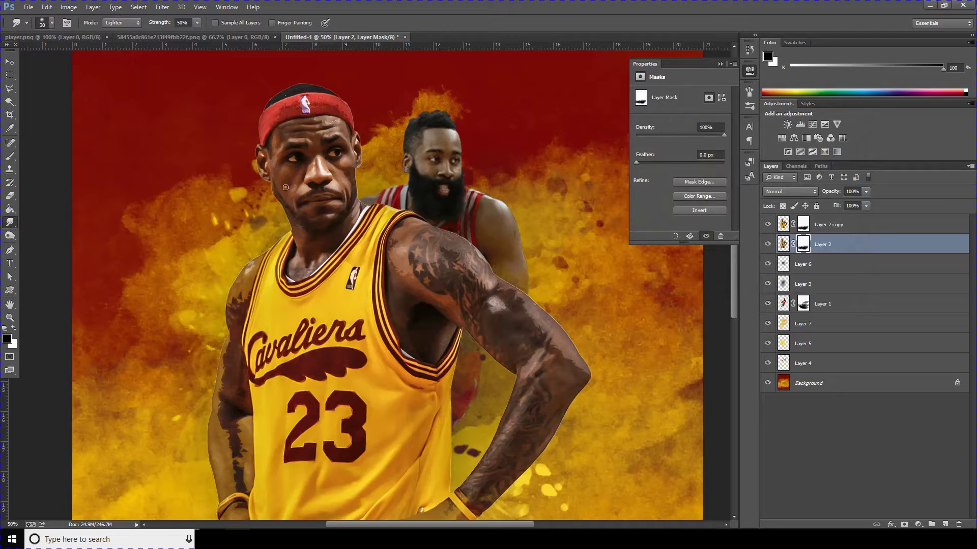
# Smudge Layer 2's image smooth on the forehead, cheeks, jaw and neck
pyautogui.click(786, 247)
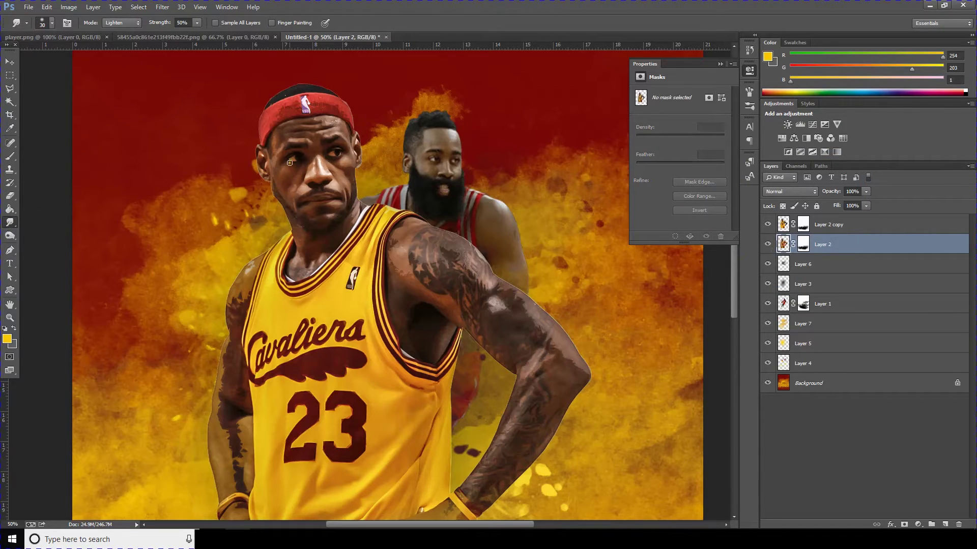
pyautogui.scroll(2, 295, 167)
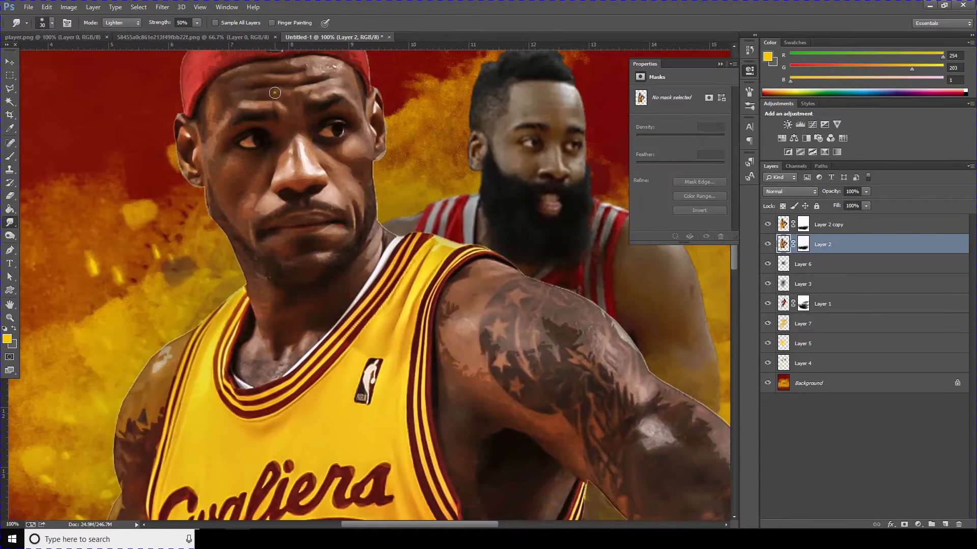
pyautogui.moveTo(275, 93)
pyautogui.mouseDown()
pyautogui.moveTo(355, 98)
pyautogui.moveTo(369, 129)
pyautogui.moveTo(346, 150)
pyautogui.moveTo(375, 157)
pyautogui.moveTo(369, 223)
pyautogui.moveTo(381, 249)
pyautogui.mouseUp()
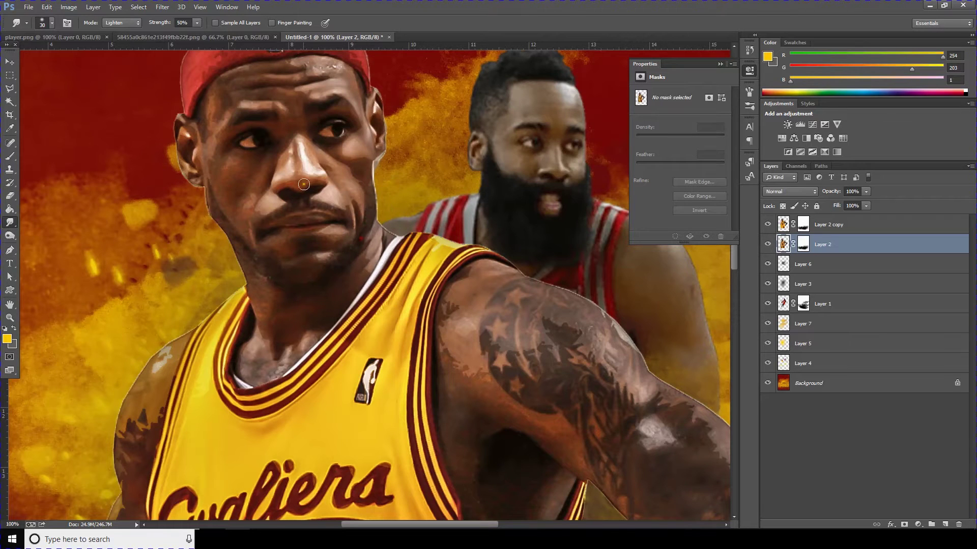
pyautogui.moveTo(273, 174); pyautogui.dragTo(250, 205)
pyautogui.moveTo(221, 173)
pyautogui.mouseDown()
pyautogui.moveTo(232, 145)
pyautogui.moveTo(222, 114)
pyautogui.moveTo(221, 129)
pyautogui.moveTo(203, 127)
pyautogui.moveTo(210, 99)
pyautogui.moveTo(247, 89)
pyautogui.moveTo(224, 77)
pyautogui.moveTo(269, 65)
pyautogui.moveTo(259, 99)
pyautogui.moveTo(318, 99)
pyautogui.moveTo(284, 87)
pyautogui.moveTo(307, 142)
pyautogui.moveTo(274, 178)
pyautogui.mouseUp()
pyautogui.moveTo(226, 226)
pyautogui.mouseDown()
pyautogui.moveTo(251, 250)
pyautogui.moveTo(272, 356)
pyautogui.moveTo(289, 336)
pyautogui.mouseUp()
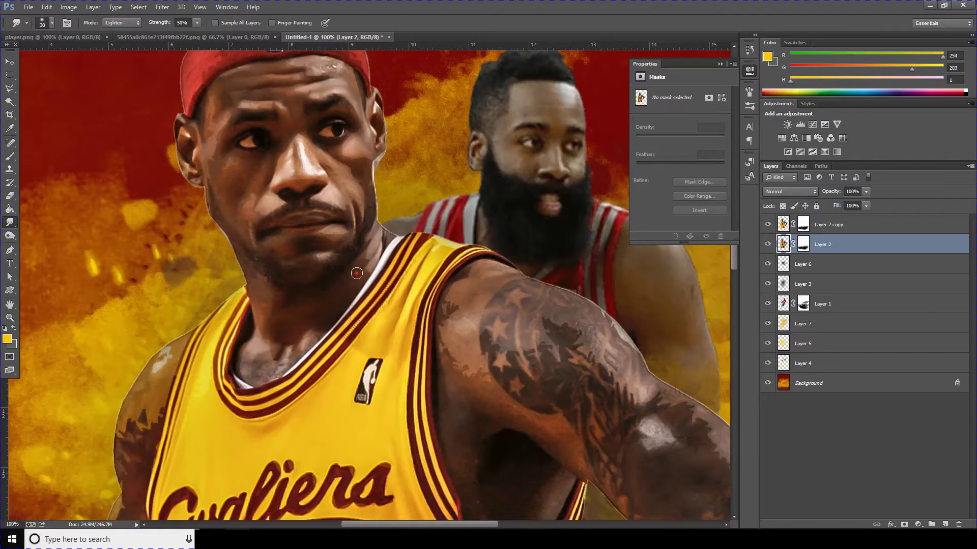
pyautogui.moveTo(357, 273)
pyautogui.mouseDown()
pyautogui.moveTo(366, 255)
pyautogui.moveTo(366, 285)
pyautogui.moveTo(324, 318)
pyautogui.mouseUp()
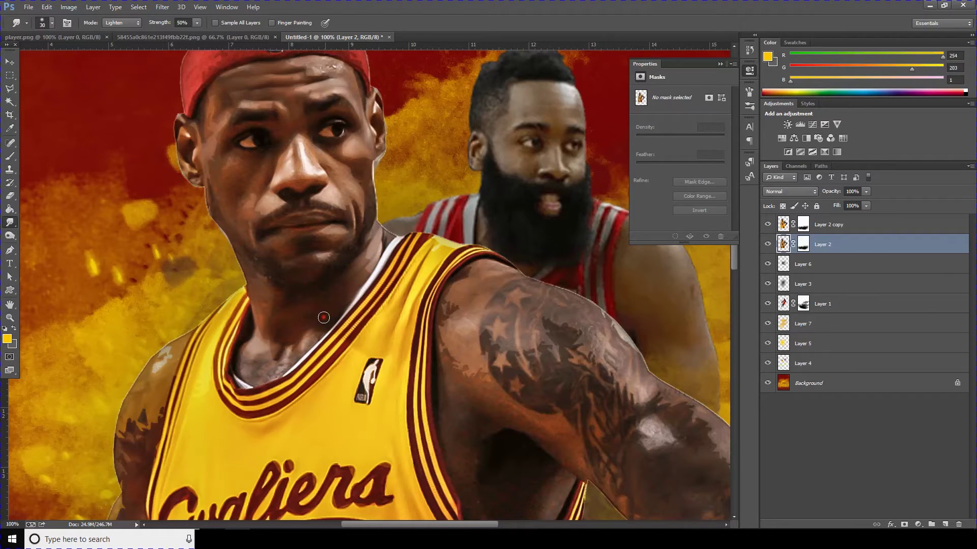
pyautogui.moveTo(466, 381); pyautogui.dragTo(408, 311)
pyautogui.moveTo(415, 358); pyautogui.dragTo(429, 280)
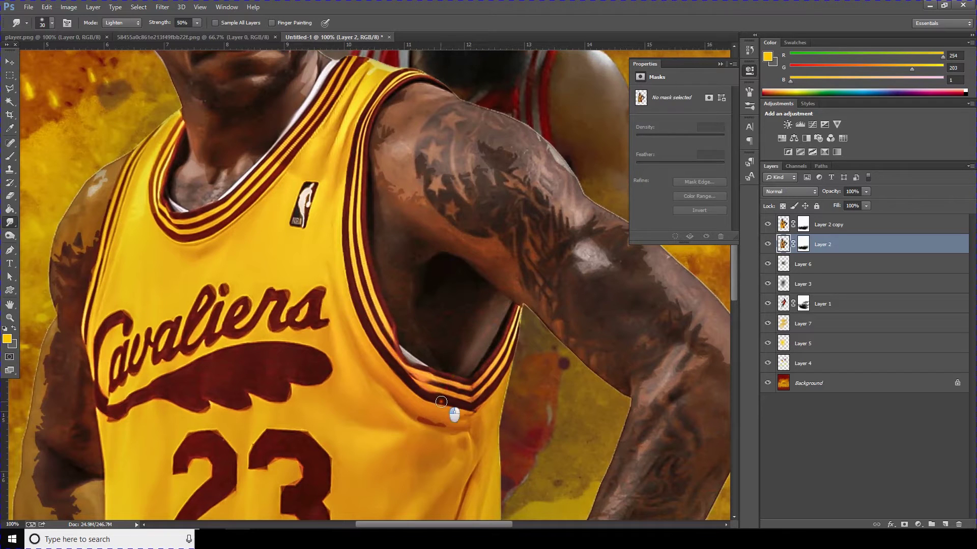
pyautogui.moveTo(535, 239); pyautogui.dragTo(504, 284)
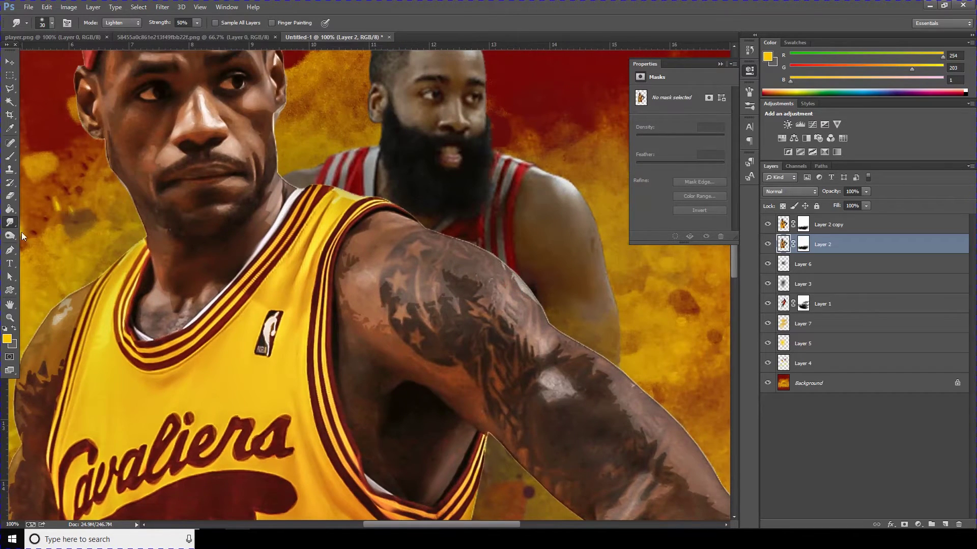
# Burn the head and arm edges darker with a size-30 Burn brush, then view the whole poster
pyautogui.click(10, 156)
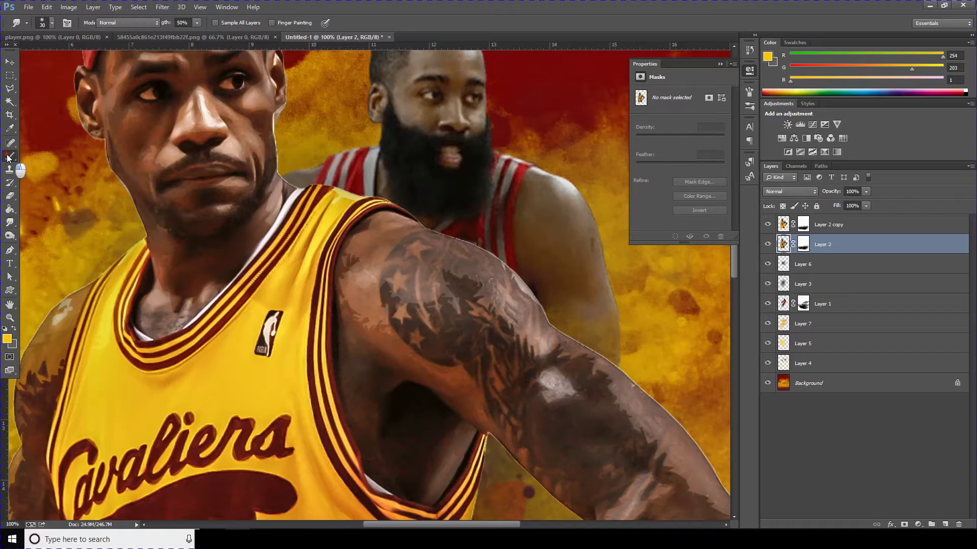
pyautogui.moveTo(10, 235); pyautogui.dragTo(52, 243)
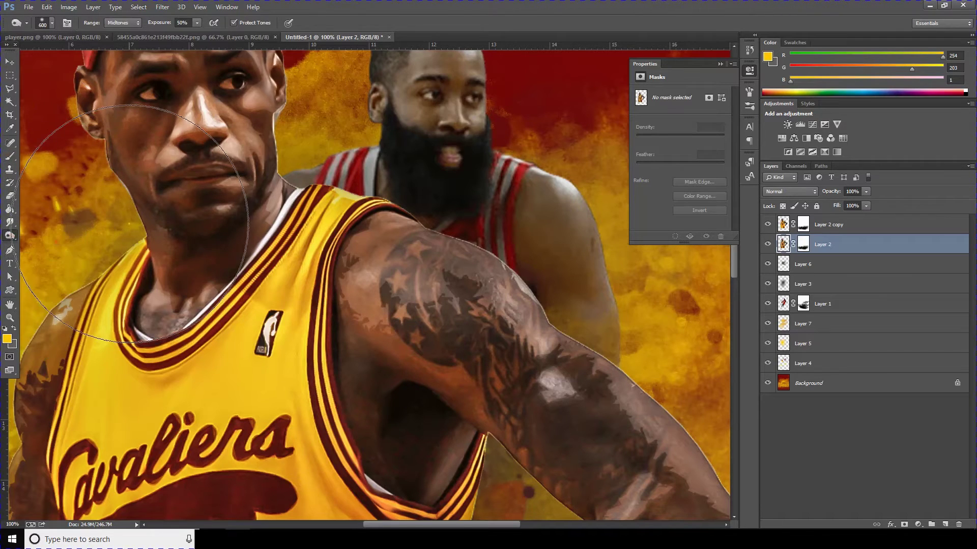
pyautogui.press('[')
pyautogui.press('[')
pyautogui.press('[')
pyautogui.press('[')
pyautogui.press('[')
pyautogui.press('[')
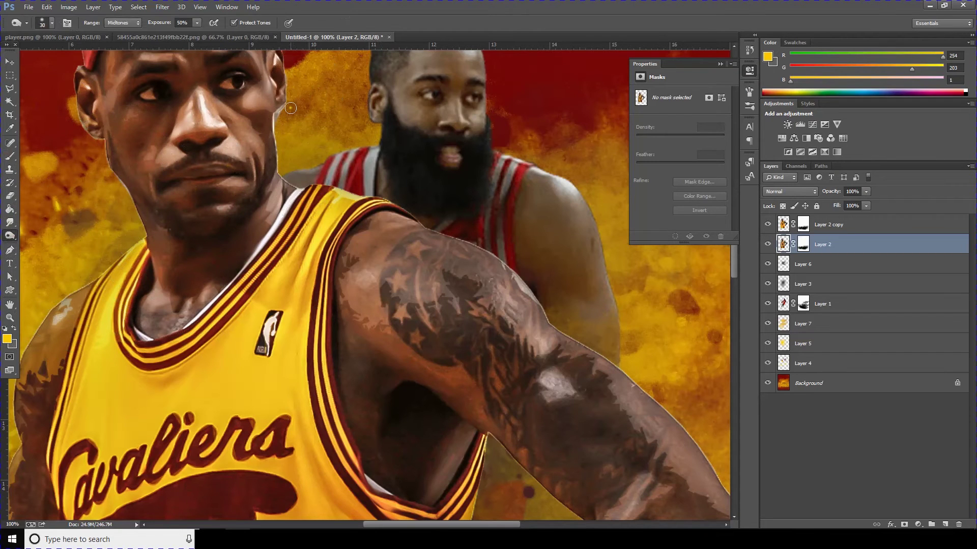
pyautogui.moveTo(296, 117)
pyautogui.mouseDown()
pyautogui.moveTo(279, 173)
pyautogui.moveTo(284, 104)
pyautogui.moveTo(302, 70)
pyautogui.mouseUp()
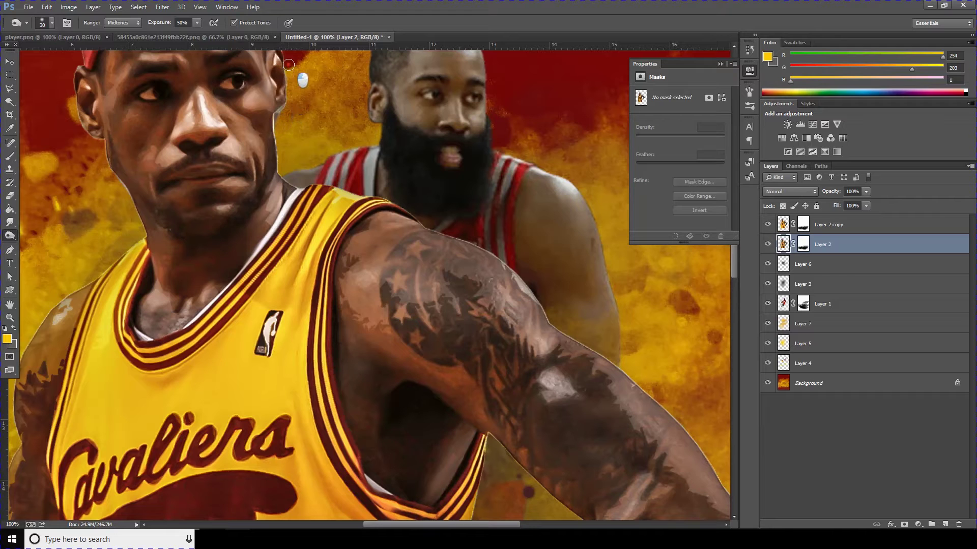
pyautogui.moveTo(409, 203); pyautogui.dragTo(566, 314)
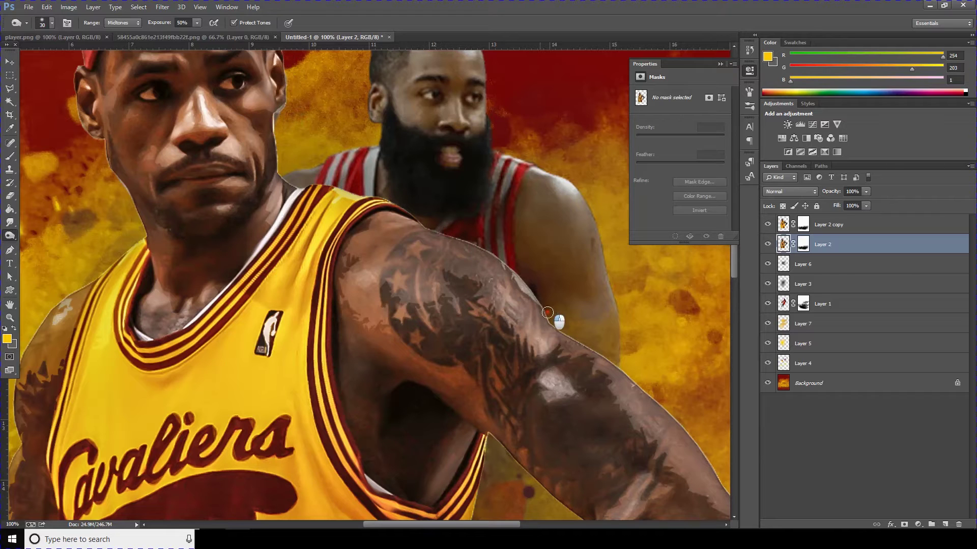
pyautogui.hotkey('ctrl', '-')
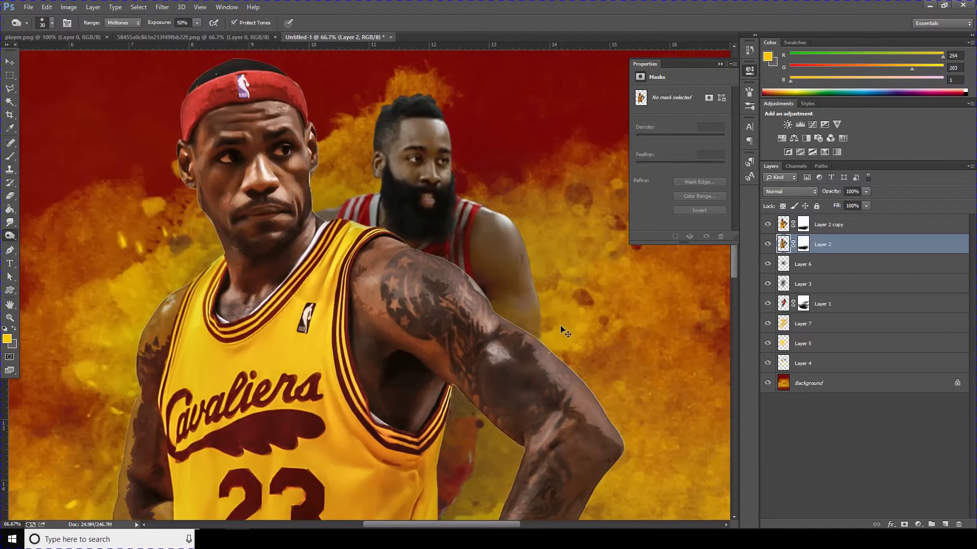
pyautogui.hotkey('ctrl', '-')
pyautogui.hotkey('ctrl', '-')
pyautogui.hotkey('ctrl', '-')
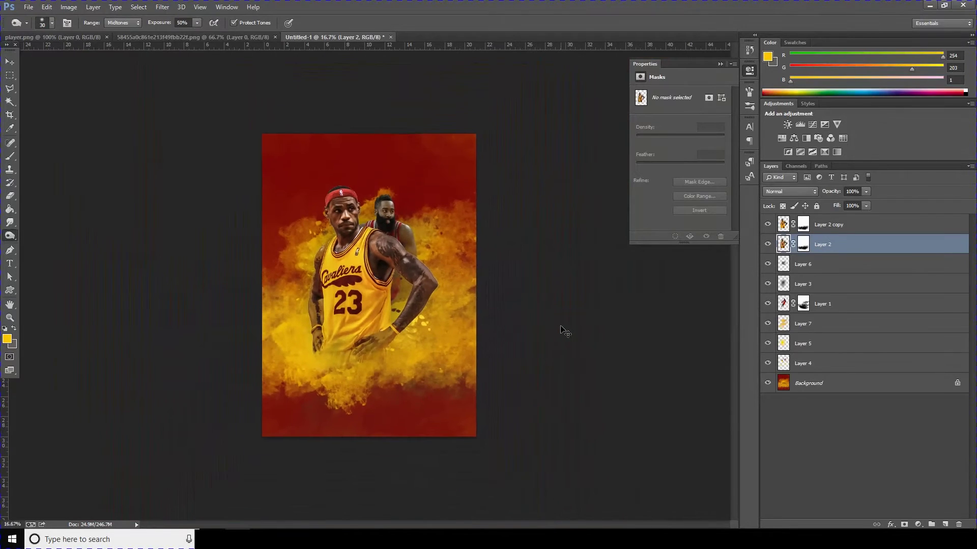
pyautogui.hotkey('ctrl', '+')
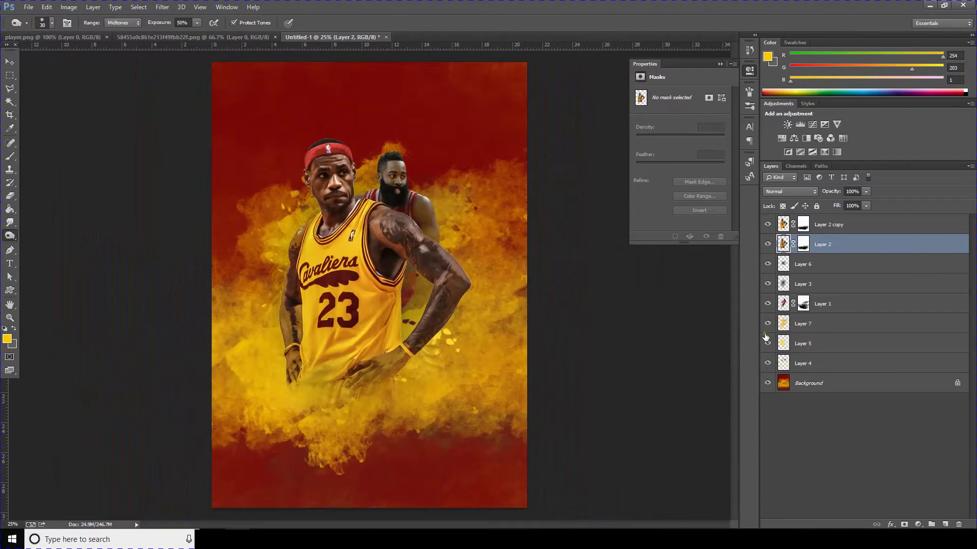
# Duplicate the back player's Layer 1 to create Layer 1 copy
pyautogui.click(795, 305)
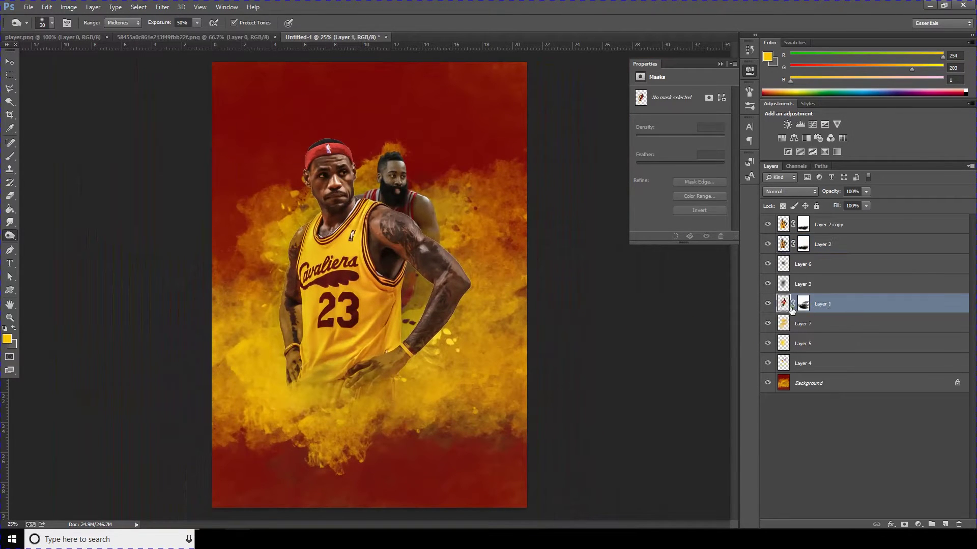
pyautogui.click(784, 303)
pyautogui.rightClick(784, 303)
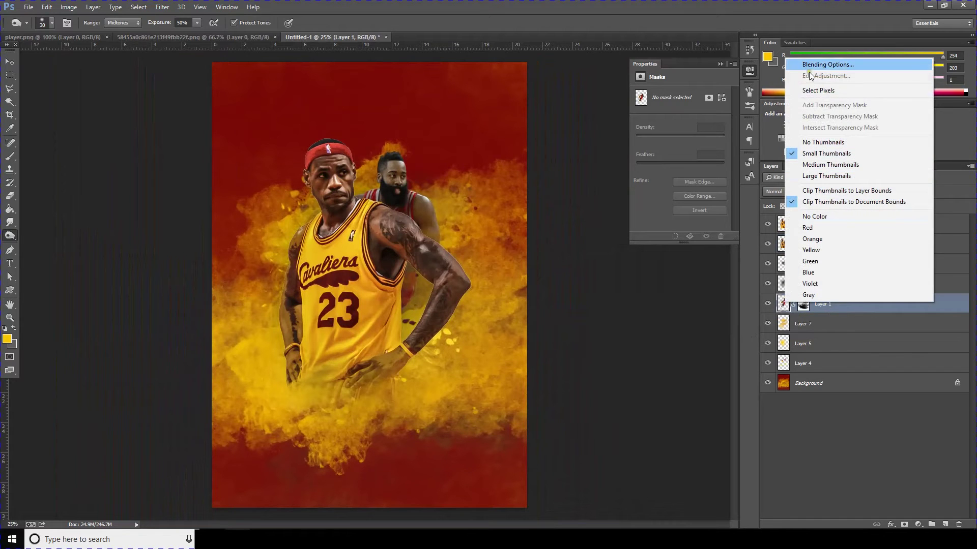
pyautogui.click(698, 308)
pyautogui.rightClick(792, 307)
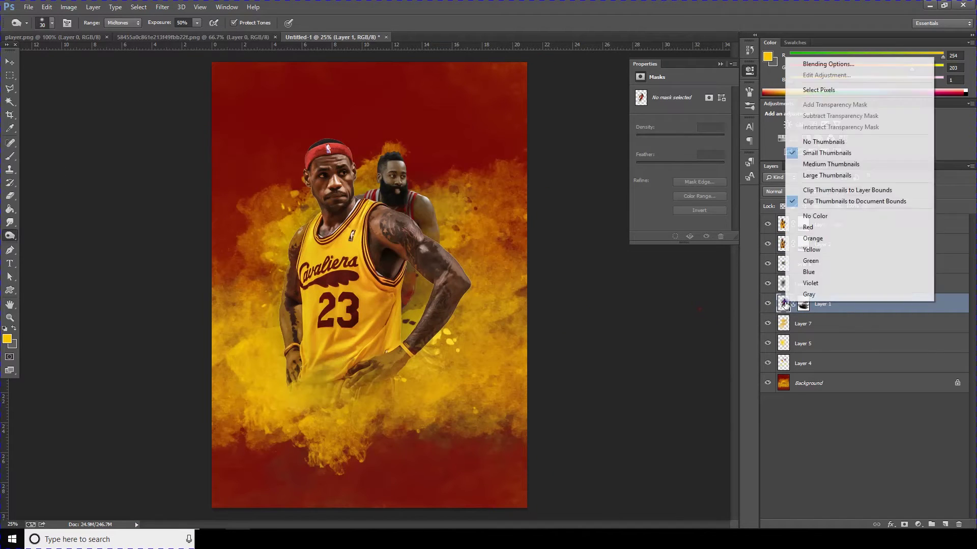
pyautogui.click(811, 343)
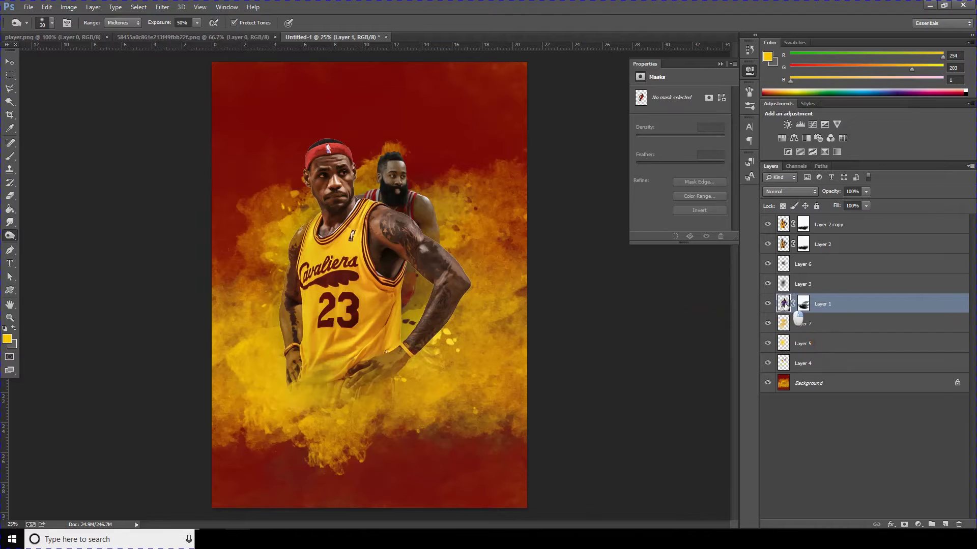
pyautogui.rightClick(783, 303)
pyautogui.click(845, 304)
pyautogui.rightClick(844, 304)
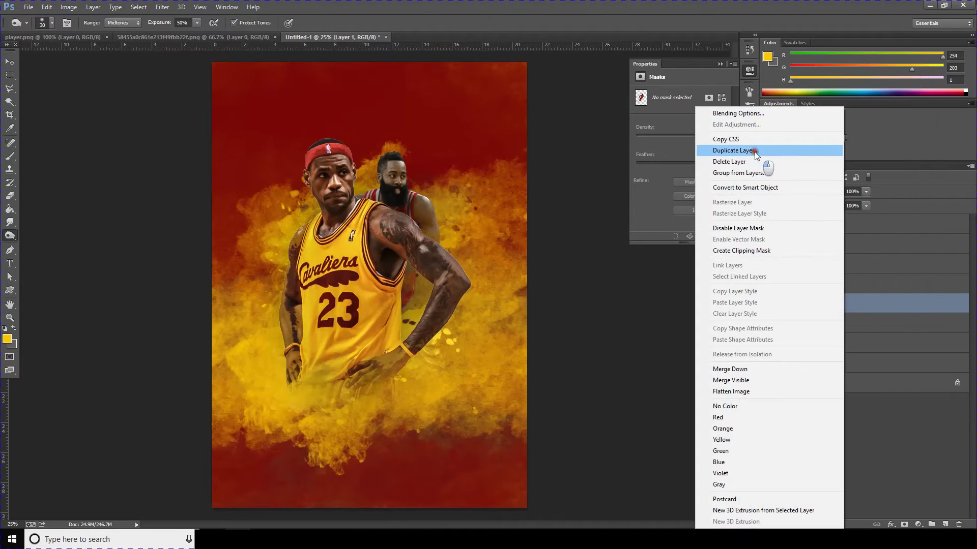
pyautogui.click(735, 151)
pyautogui.press('Return')
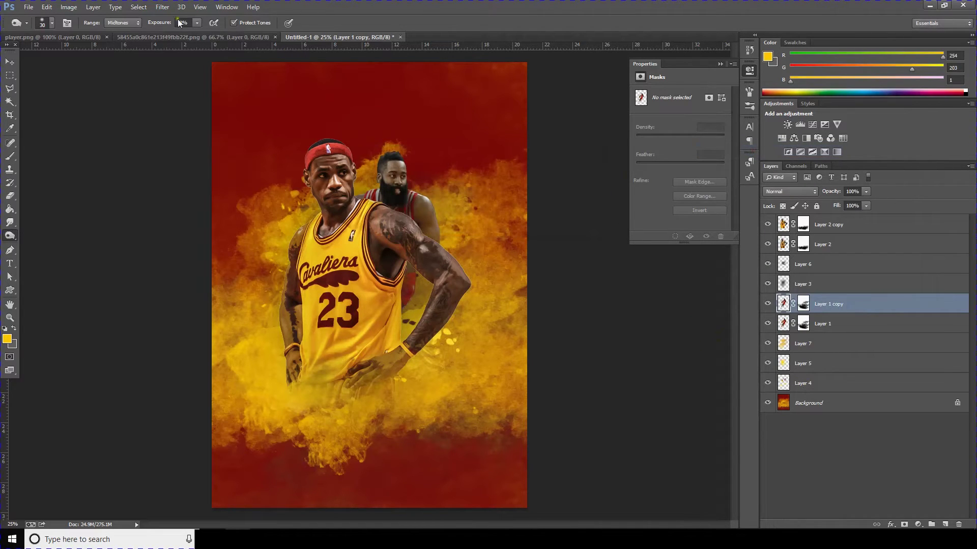
# Apply the Cutout filter to Layer 1 copy, set it to Soft Light, then reselect Layer 1
pyautogui.click(163, 6)
pyautogui.click(171, 46)
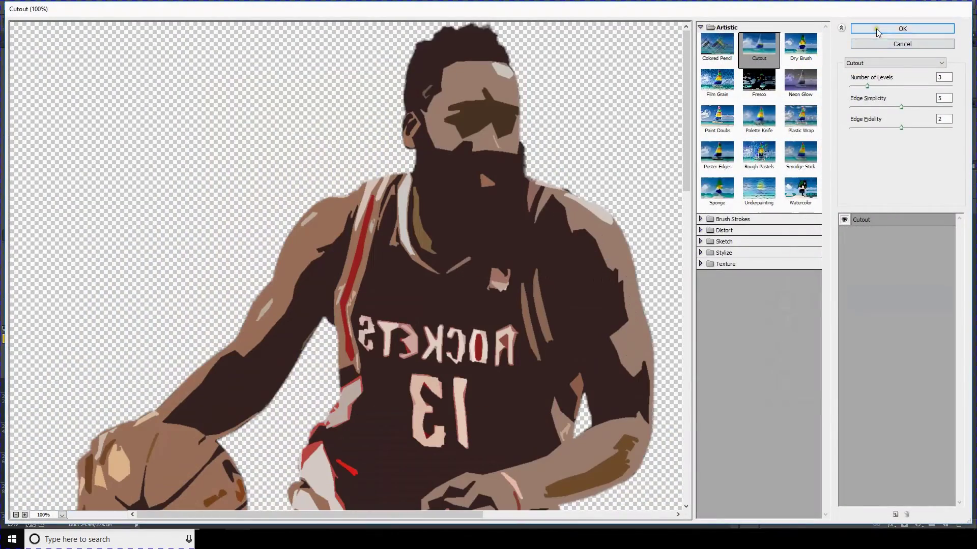
pyautogui.click(876, 28)
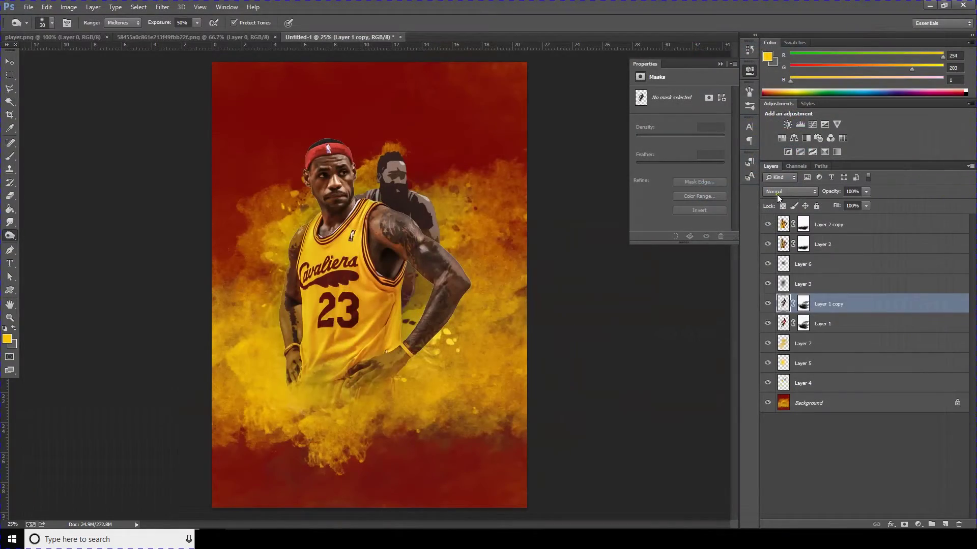
pyautogui.click(776, 192)
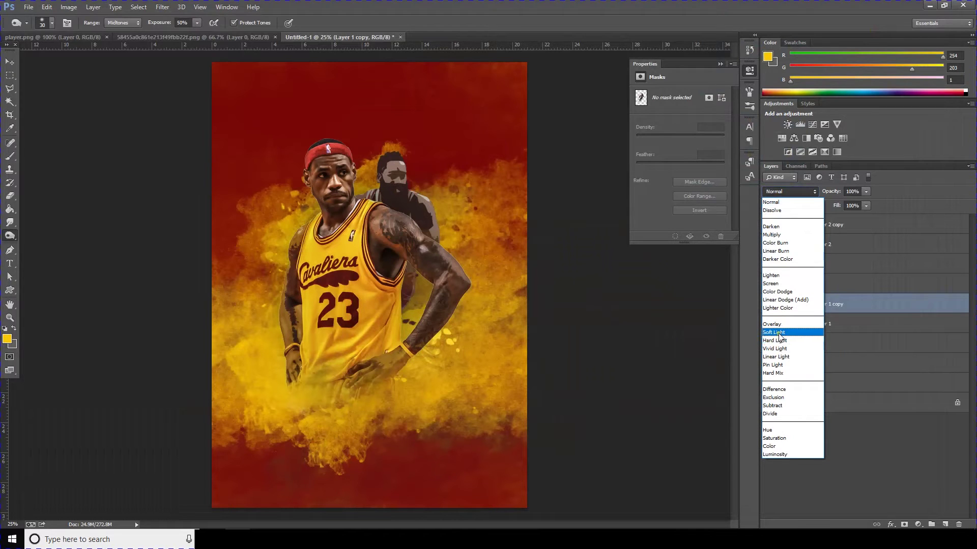
pyautogui.click(683, 322)
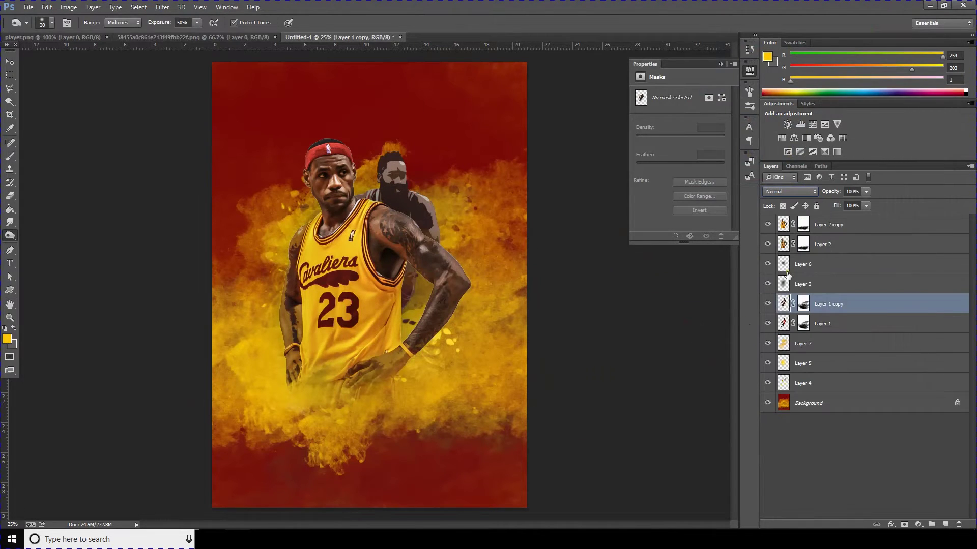
pyautogui.click(783, 232)
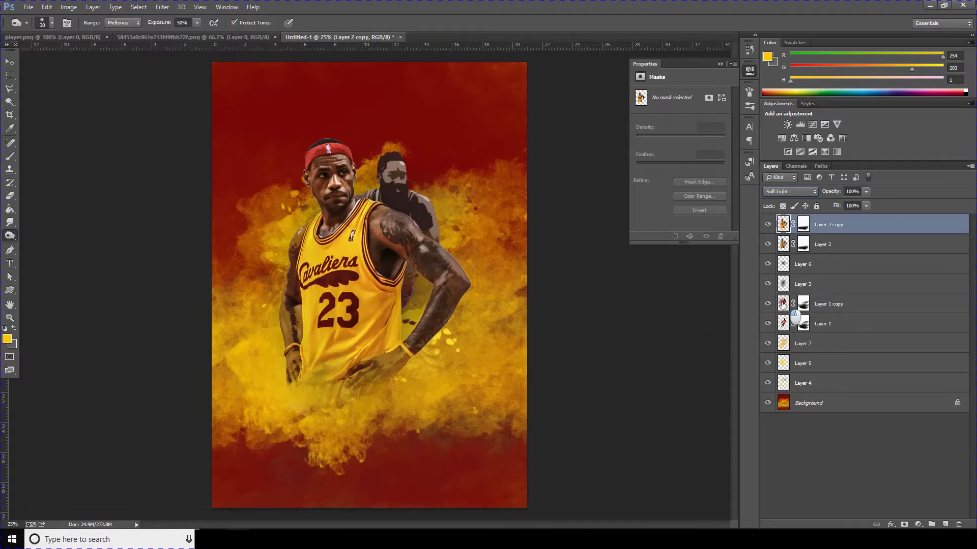
pyautogui.click(785, 307)
pyautogui.click(786, 192)
pyautogui.click(777, 332)
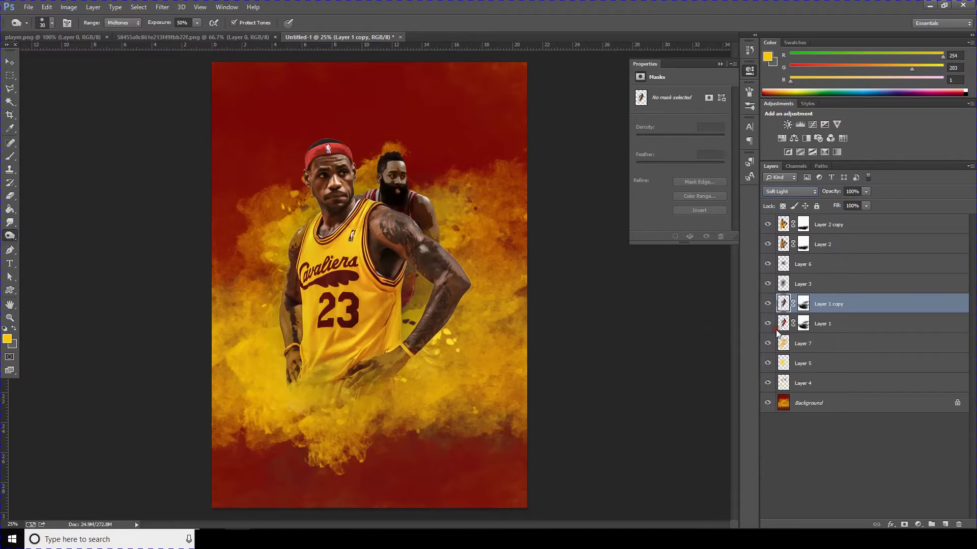
pyautogui.click(783, 324)
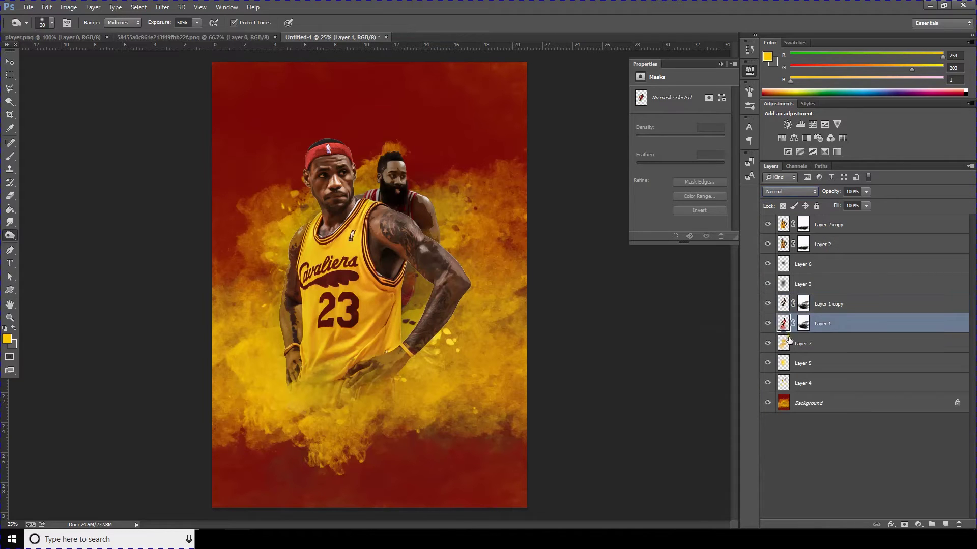
pyautogui.click(162, 6)
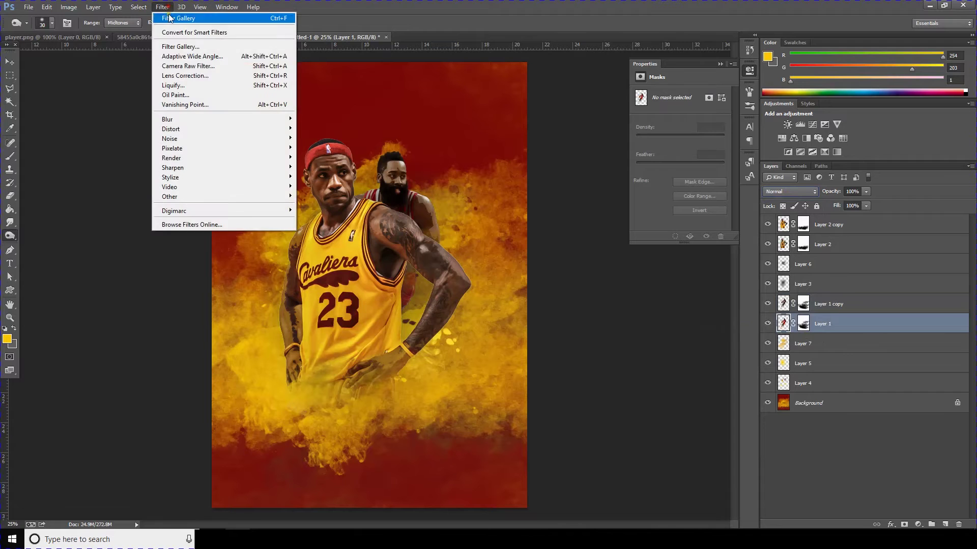
# In Camera Raw on Layer 1, set Blacks +100, Clarity +100 and Highlights -100
pyautogui.click(175, 66)
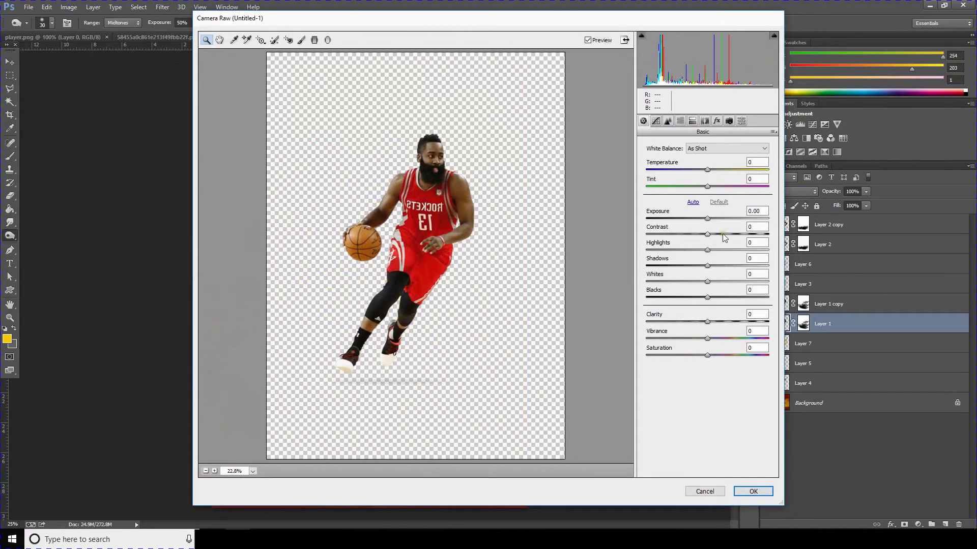
pyautogui.moveTo(714, 299); pyautogui.dragTo(768, 297)
pyautogui.moveTo(711, 326); pyautogui.dragTo(818, 322)
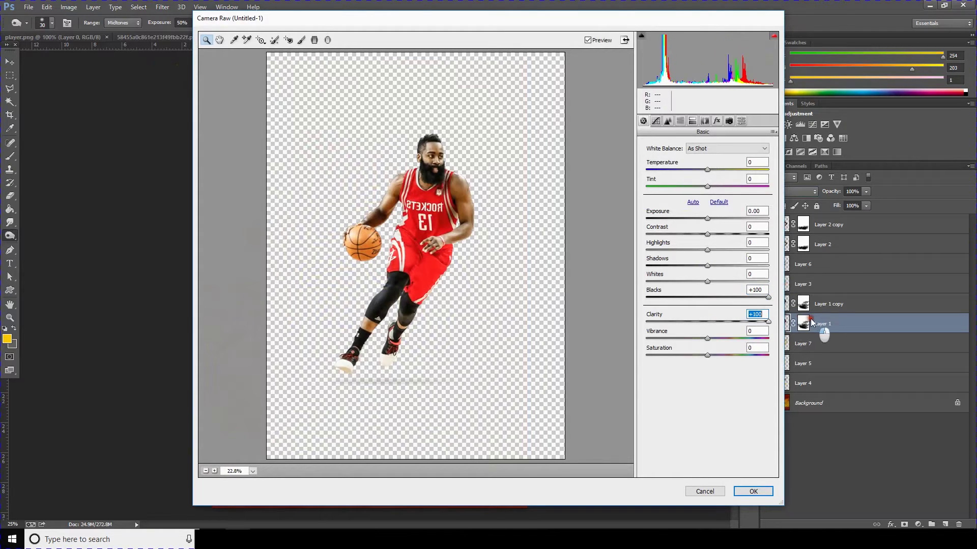
pyautogui.moveTo(707, 250); pyautogui.dragTo(611, 263)
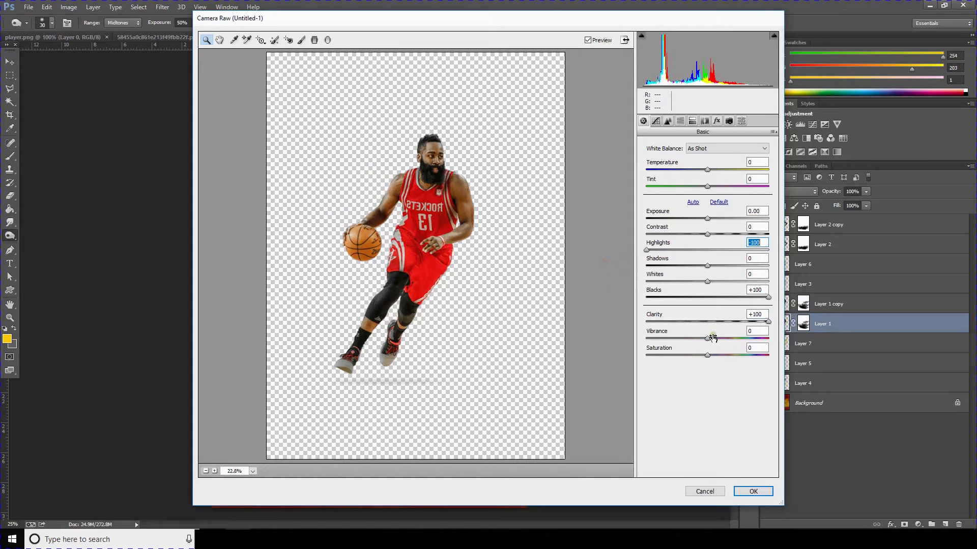
# Raise Detail luminance noise reduction to 100 and apply the Camera Raw filter
pyautogui.click(716, 121)
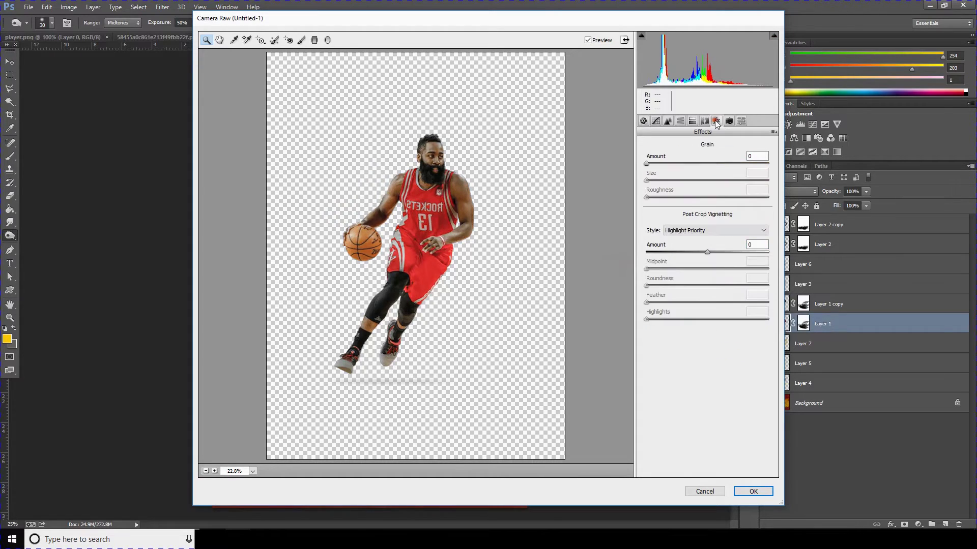
pyautogui.click(704, 122)
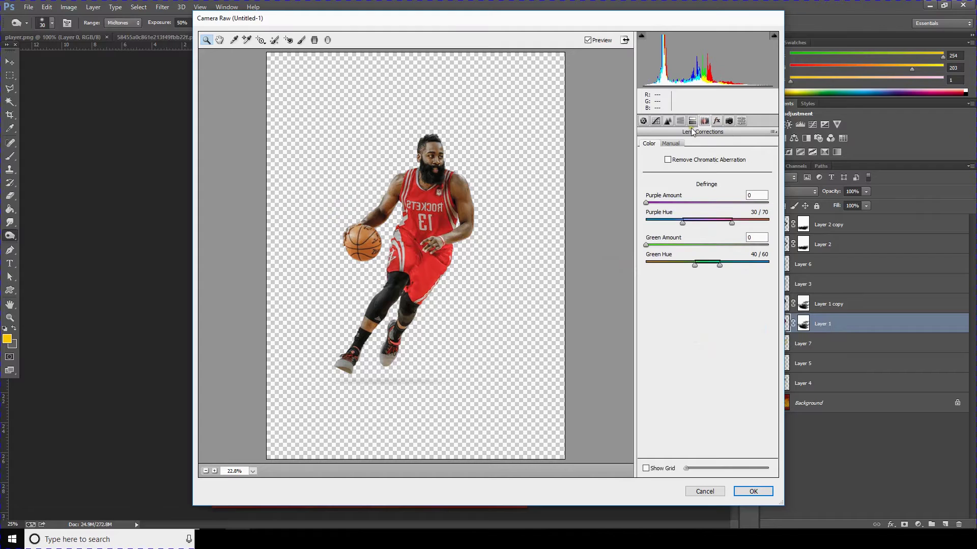
pyautogui.click(680, 122)
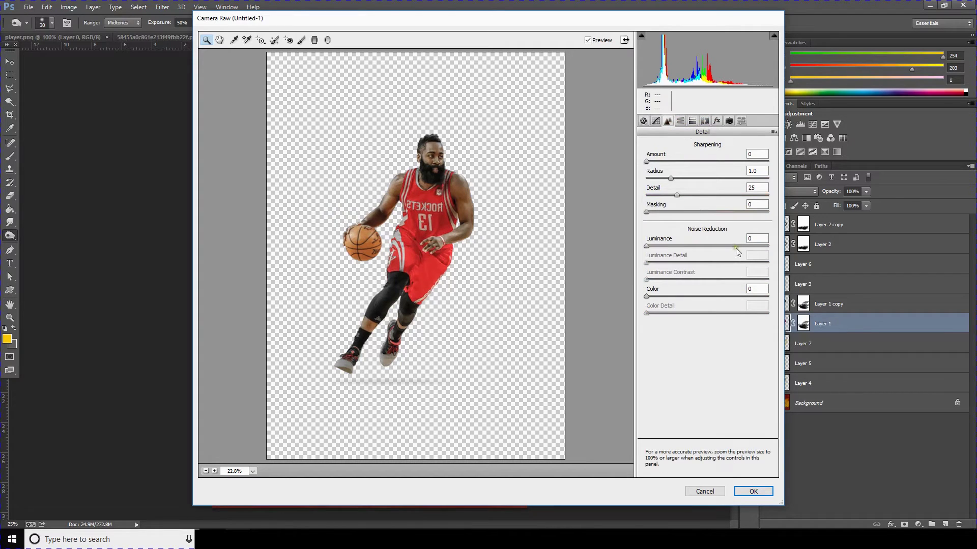
pyautogui.moveTo(735, 246); pyautogui.dragTo(783, 249)
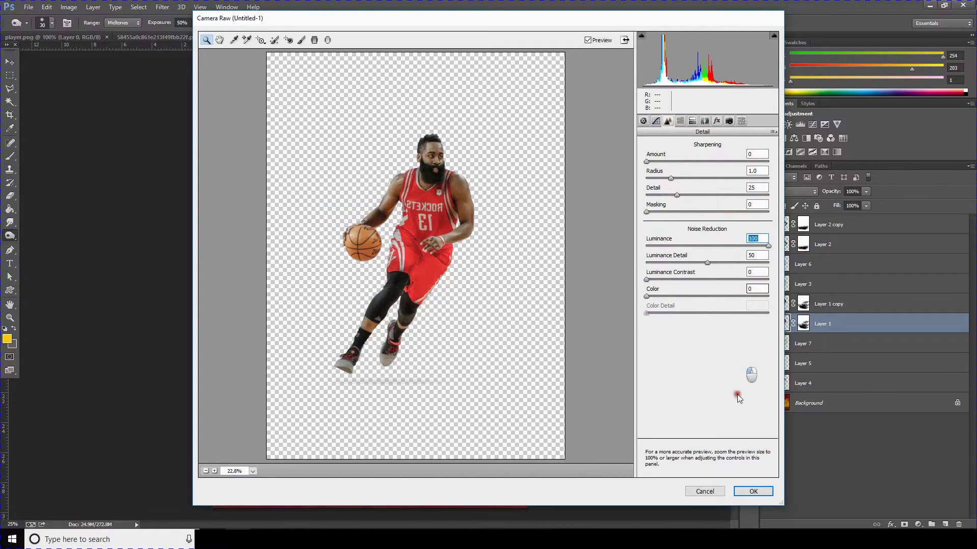
pyautogui.click(753, 491)
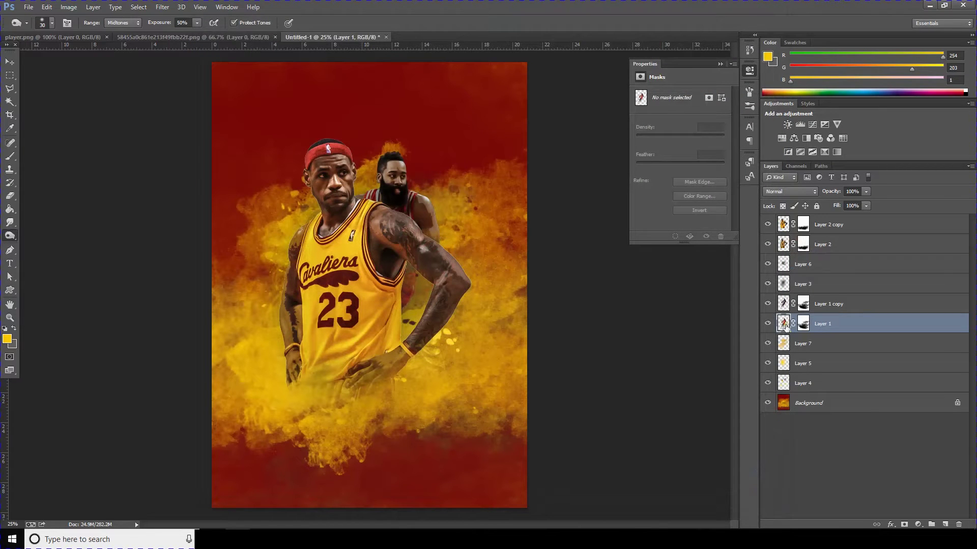
# Target Layer 2 copy's layer mask and switch to the Brush tool
pyautogui.click(782, 304)
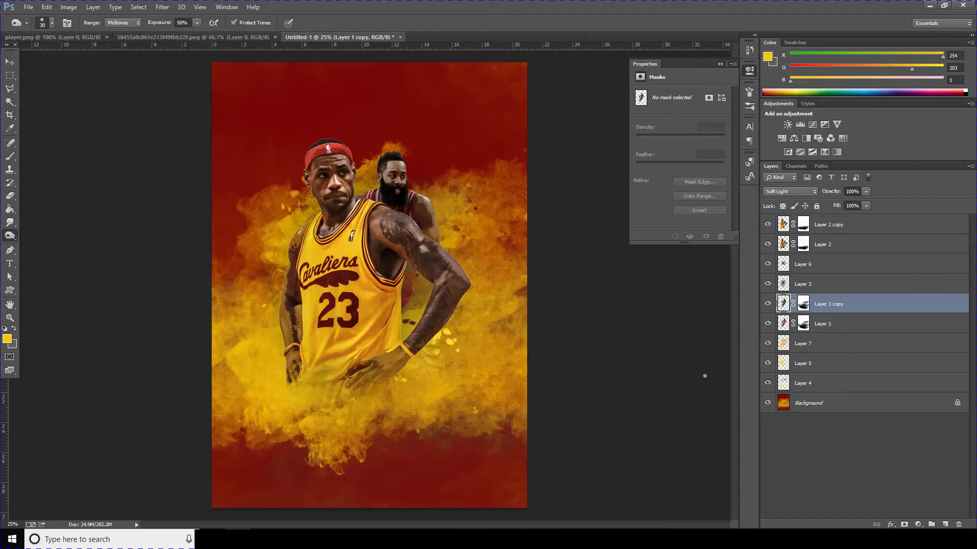
pyautogui.click(783, 224)
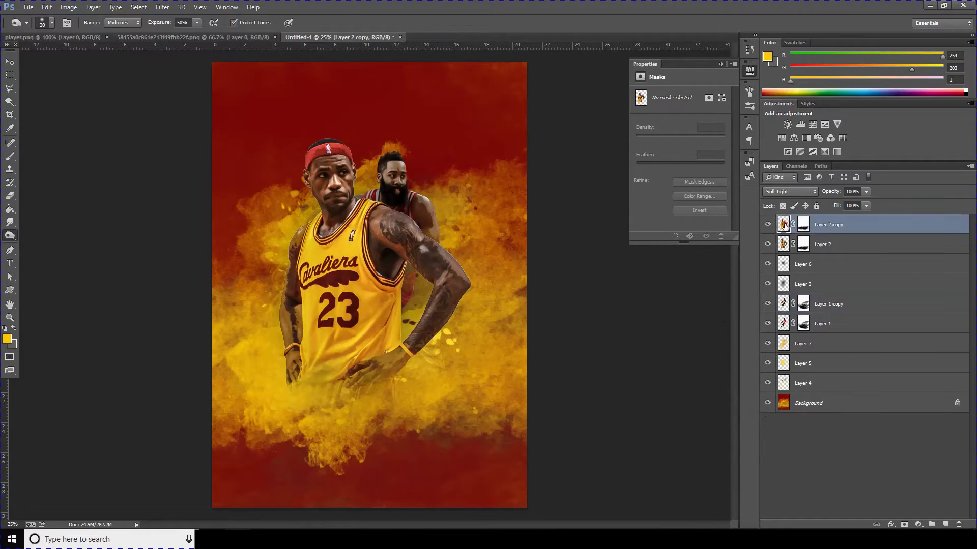
pyautogui.click(801, 227)
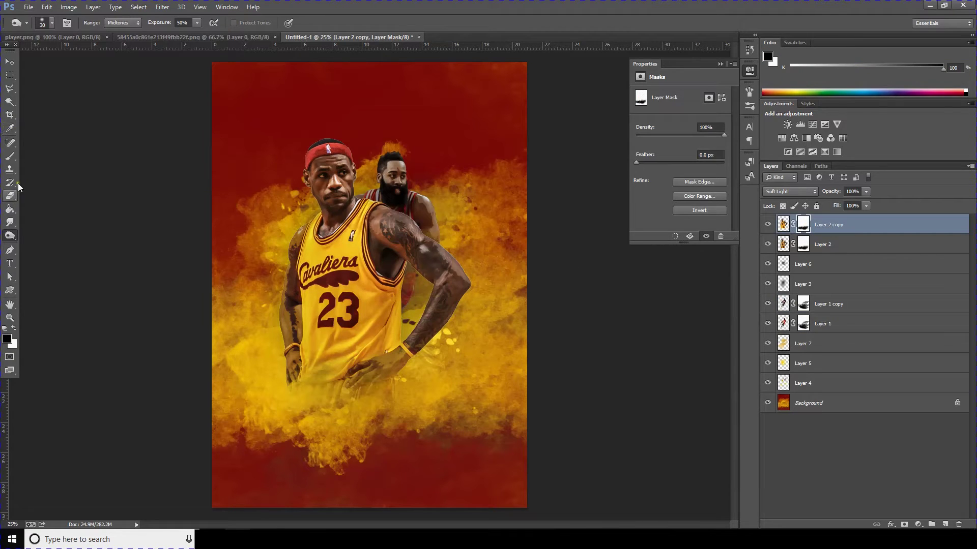
pyautogui.click(10, 156)
# Choose the large 2000 px smoke brush preset
pyautogui.click(52, 23)
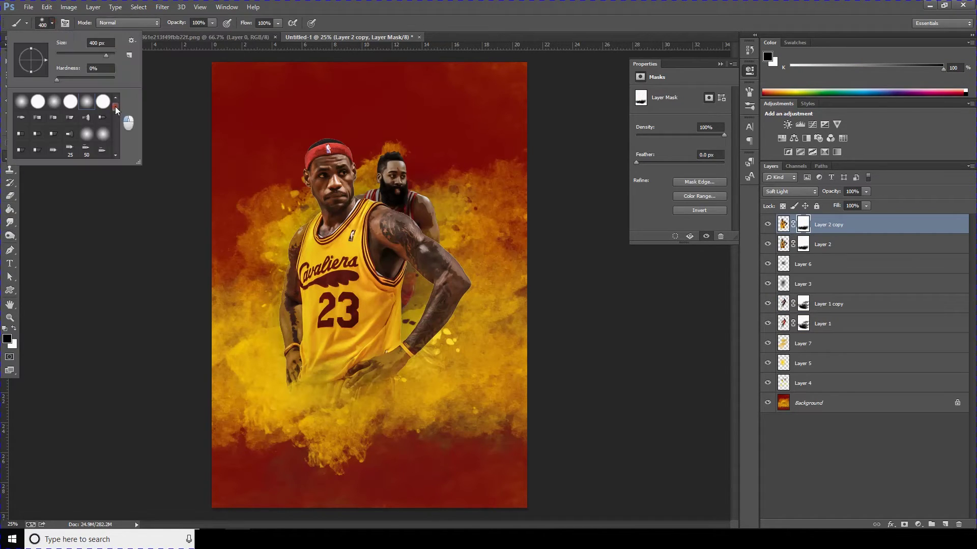
pyautogui.moveTo(116, 110); pyautogui.dragTo(117, 116)
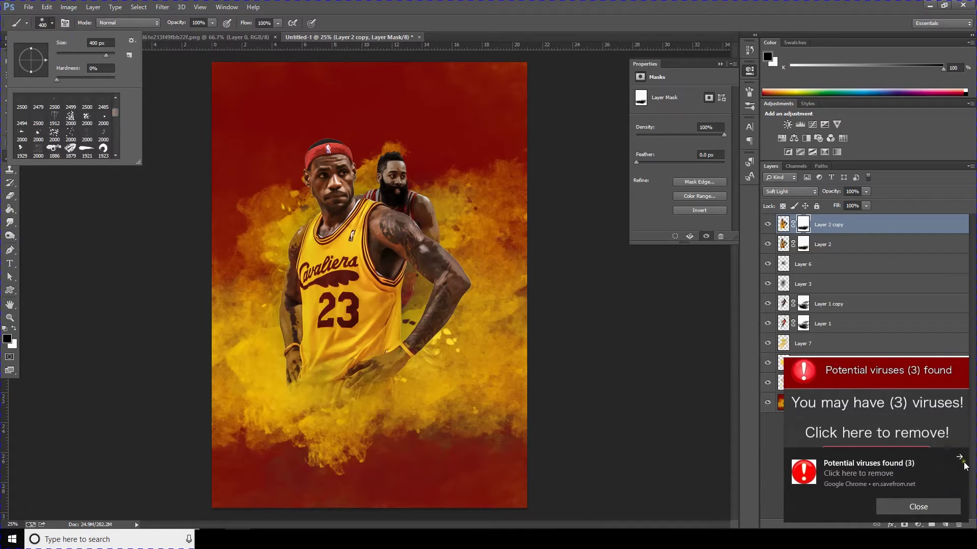
pyautogui.click(964, 465)
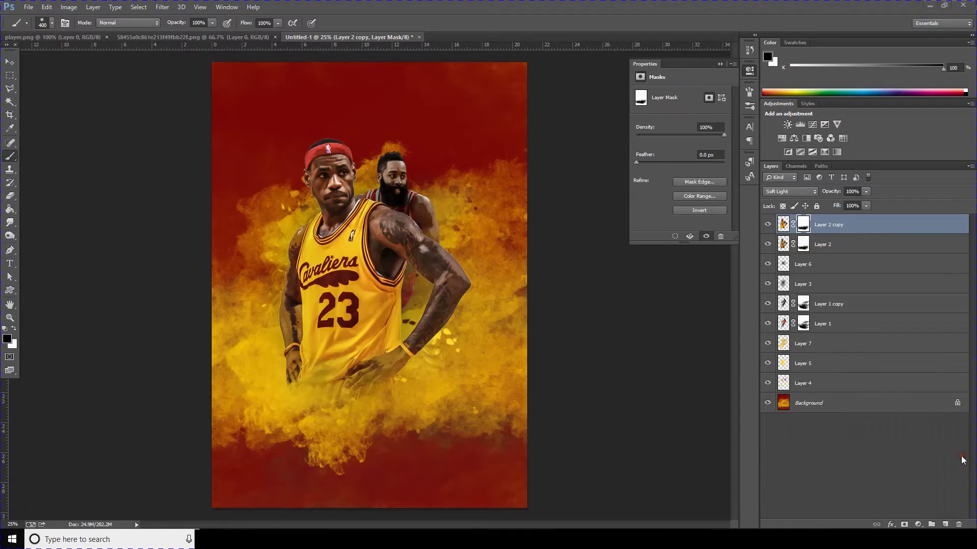
pyautogui.click(53, 23)
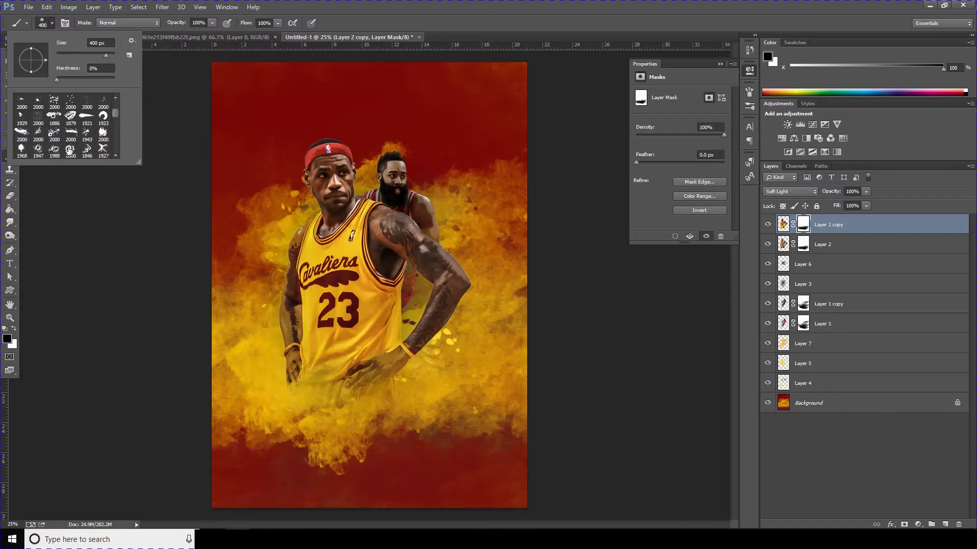
pyautogui.scroll(-1, 69, 150)
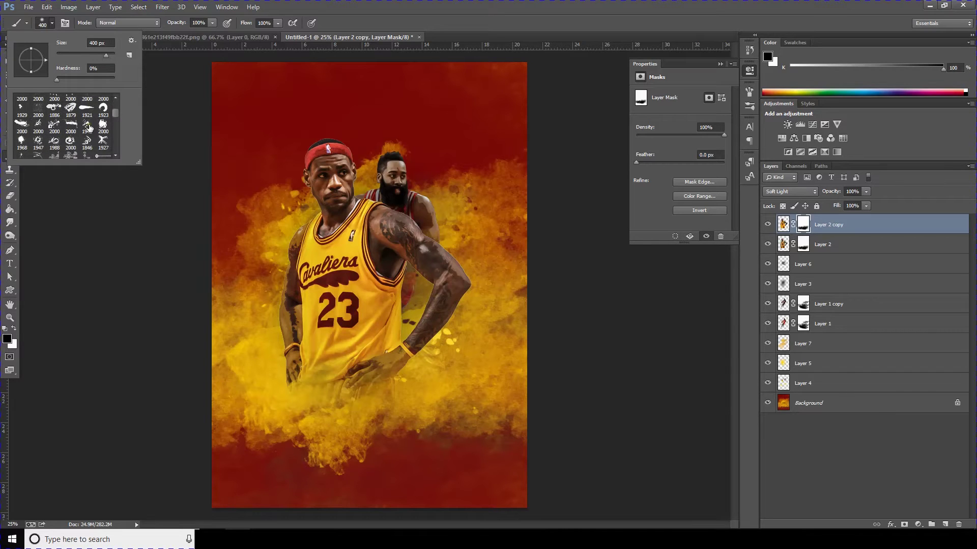
pyautogui.scroll(1, 89, 127)
pyautogui.scroll(1, 90, 134)
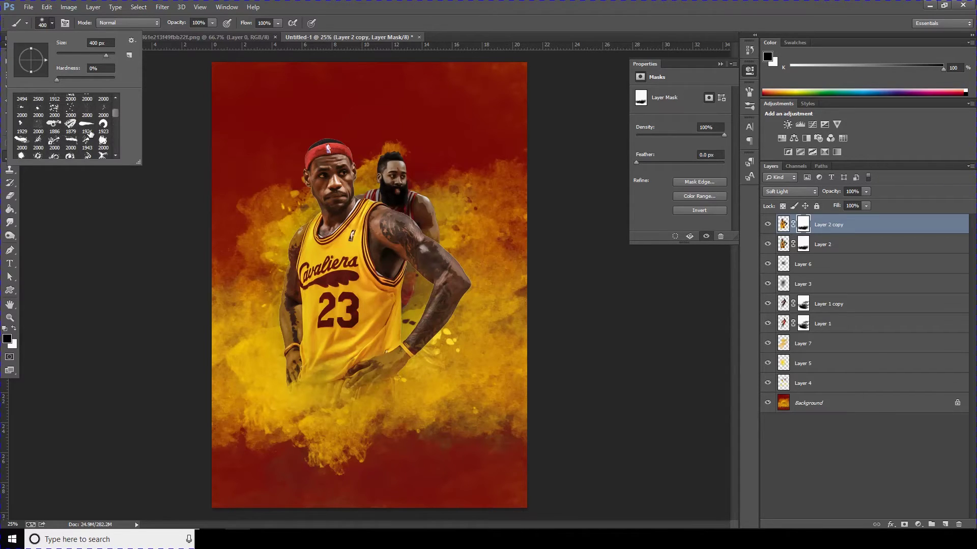
pyautogui.scroll(-1, 97, 128)
pyautogui.scroll(-1, 96, 144)
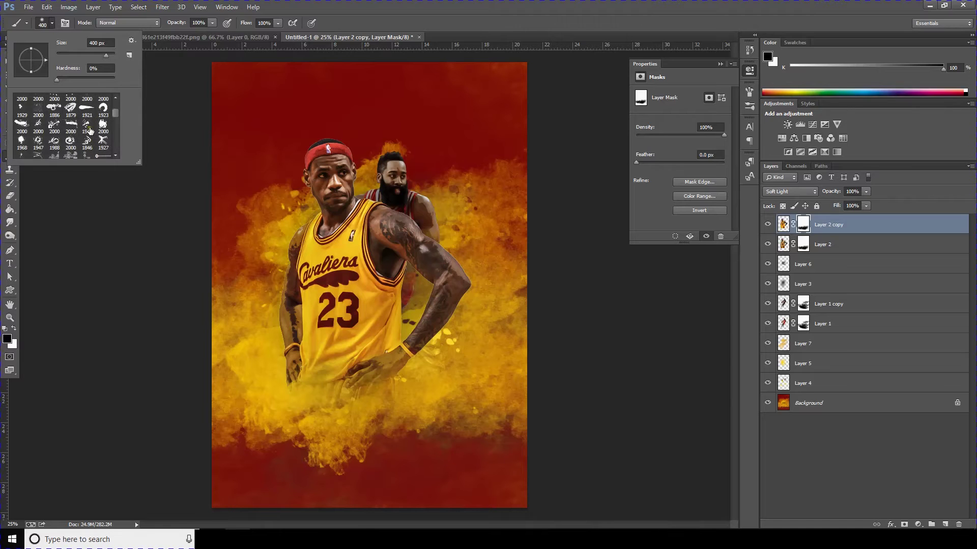
pyautogui.doubleClick(72, 126)
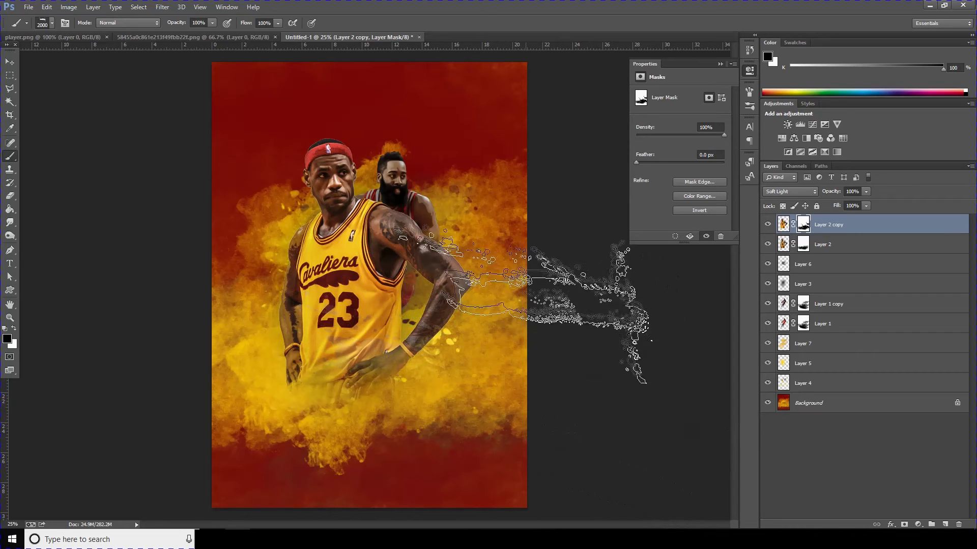
# Switch to the 495 px brush preset for painting the mask
pyautogui.click(47, 24)
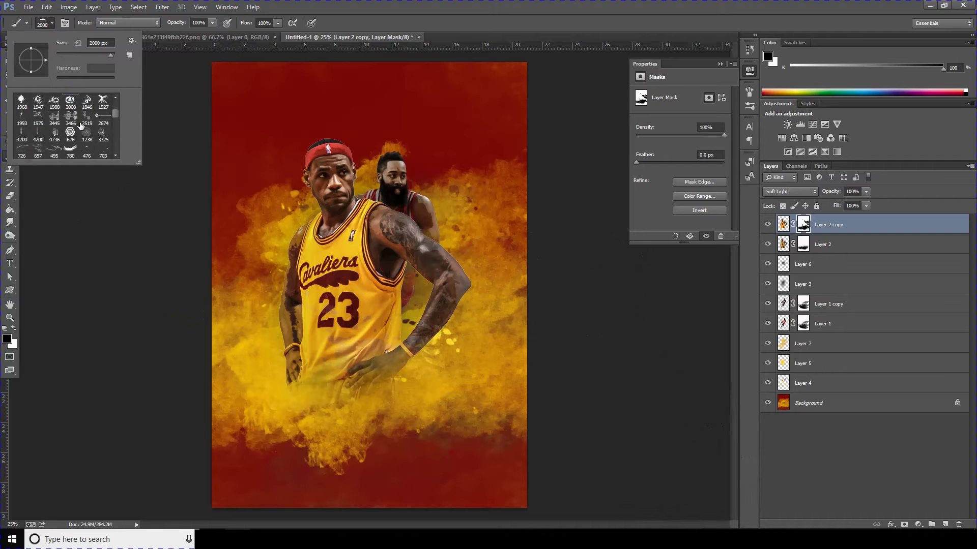
pyautogui.scroll(-1, 73, 149)
pyautogui.doubleClick(58, 126)
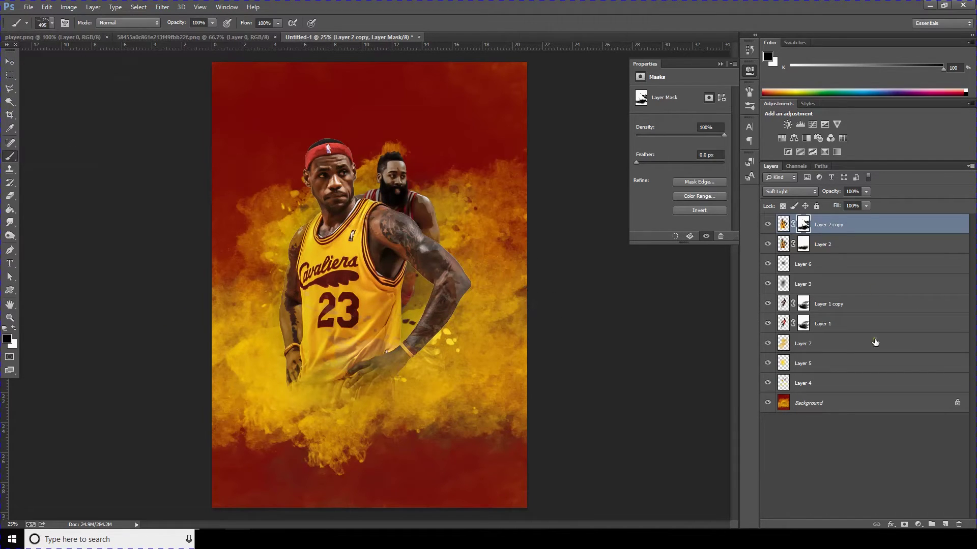
# Add new Layer 8 and choose the 1837 smoke brush preset
pyautogui.click(945, 525)
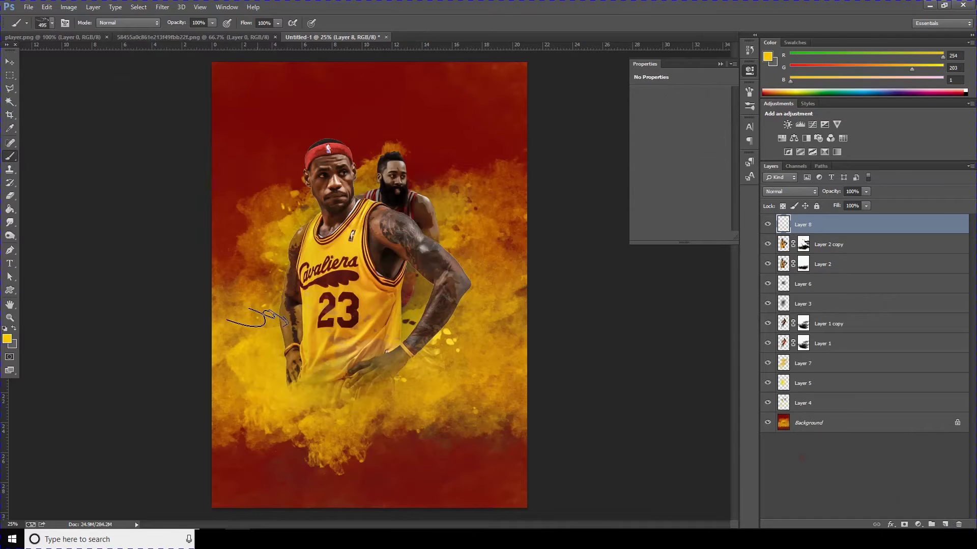
pyautogui.click(53, 24)
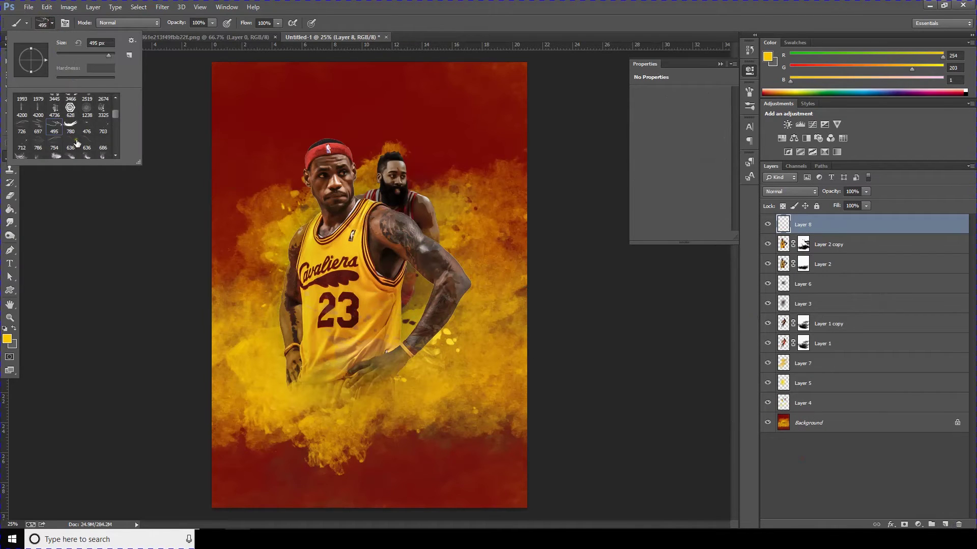
pyautogui.scroll(2, 76, 143)
pyautogui.scroll(1, 74, 142)
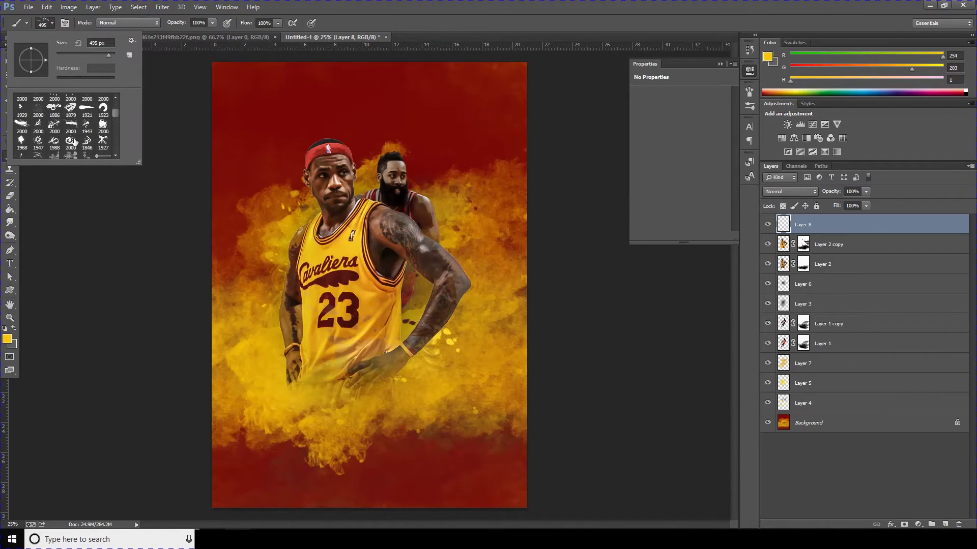
pyautogui.scroll(2, 74, 142)
pyautogui.scroll(2, 74, 141)
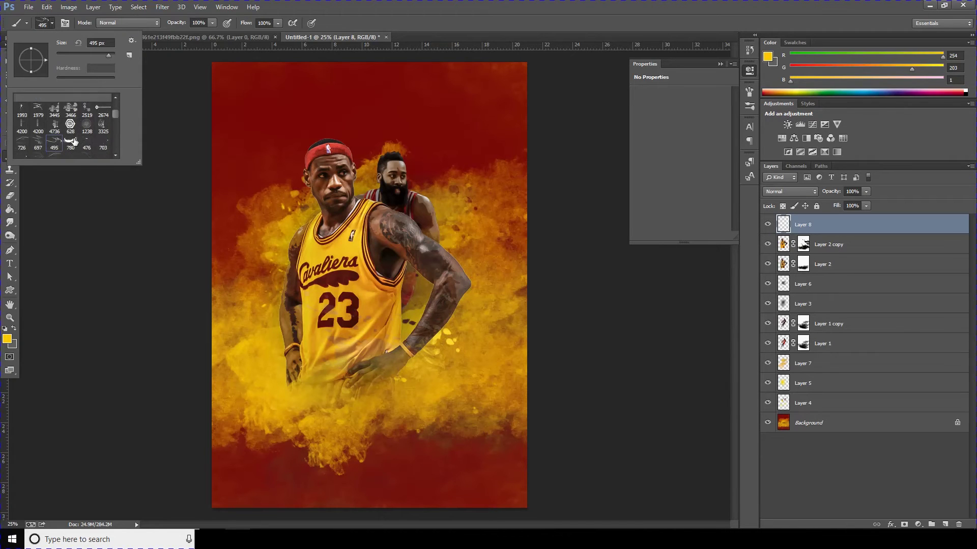
pyautogui.scroll(2, 74, 141)
pyautogui.scroll(-1, 75, 142)
pyautogui.click(71, 144)
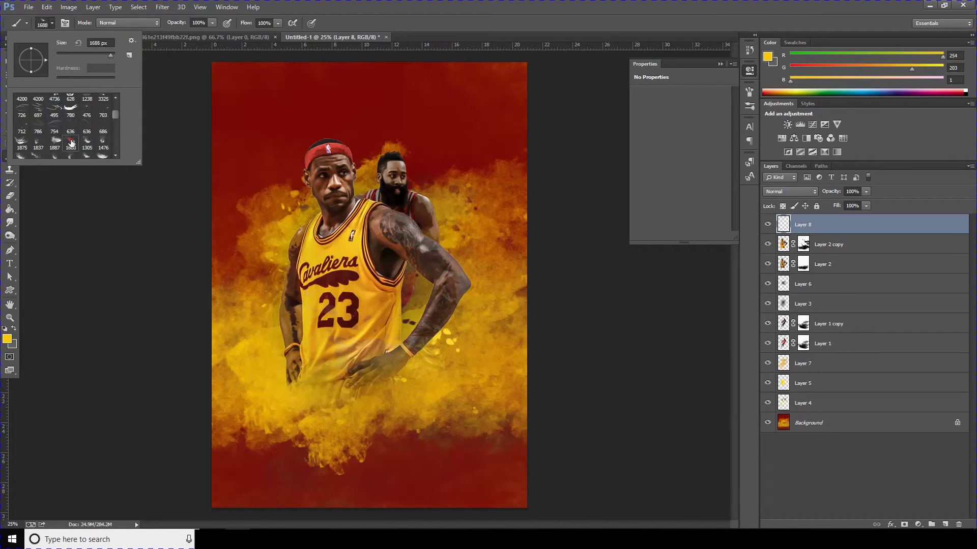
pyautogui.click(52, 144)
pyautogui.press('Return')
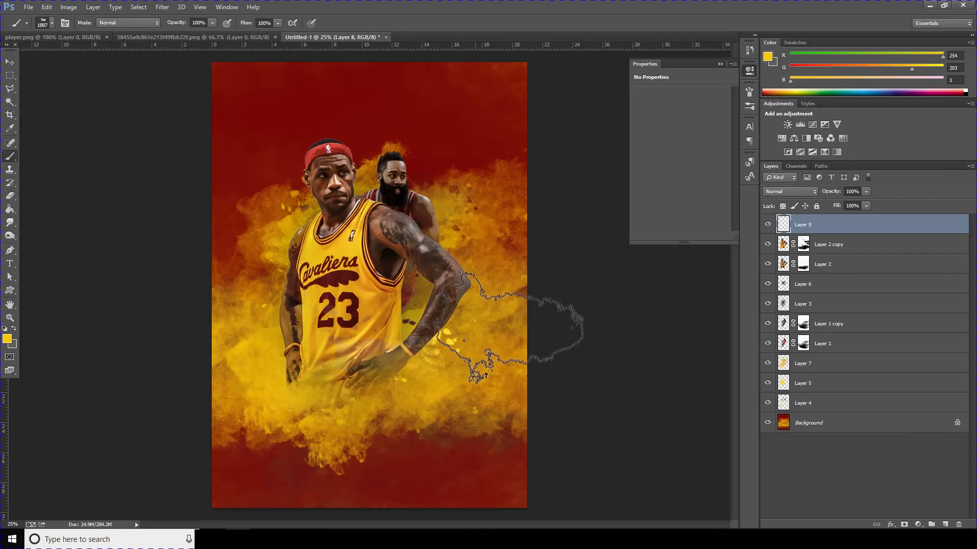
# Stamp smoke over the second player's torso, sample a yellow, and move Layer 8 below Layer 2 copy
pyautogui.click(387, 224)
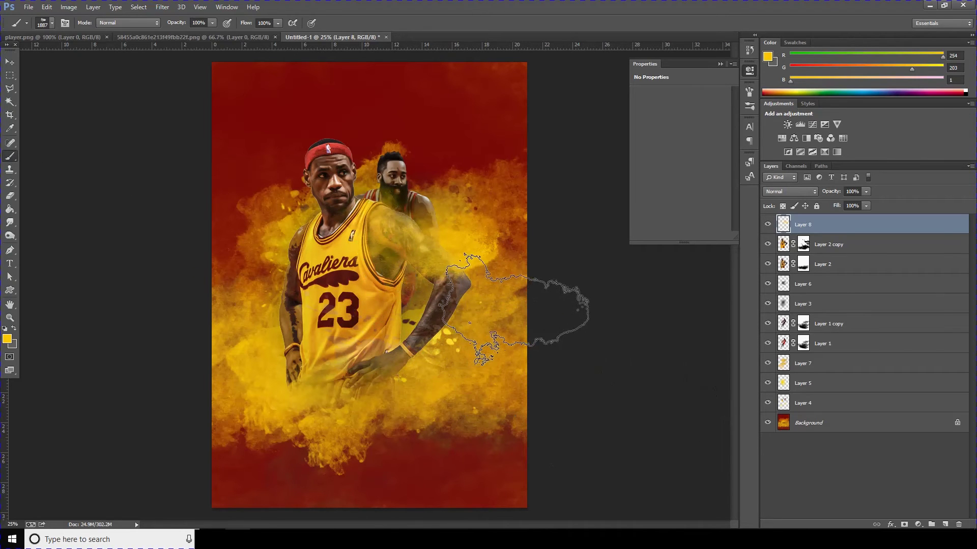
pyautogui.click(8, 341)
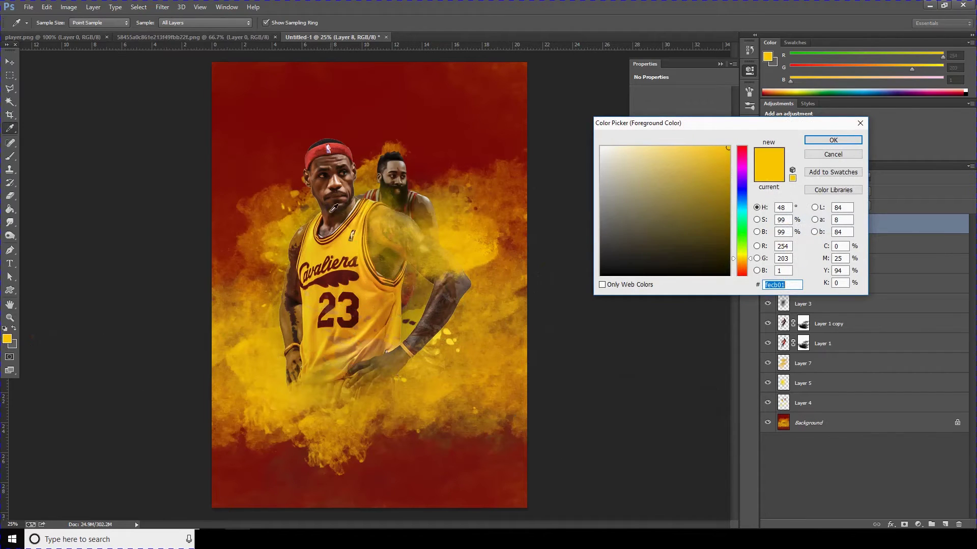
pyautogui.click(314, 227)
pyautogui.click(844, 140)
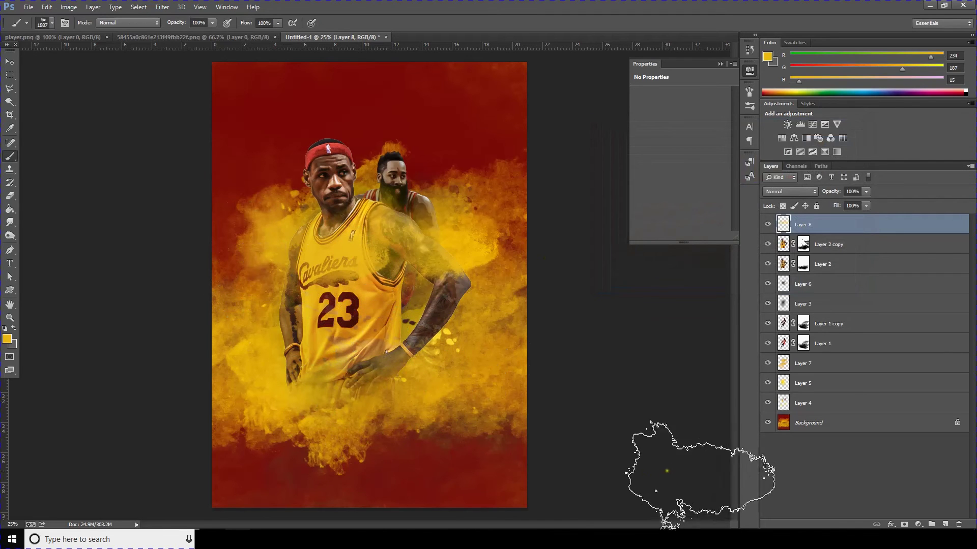
pyautogui.moveTo(786, 230); pyautogui.dragTo(788, 248)
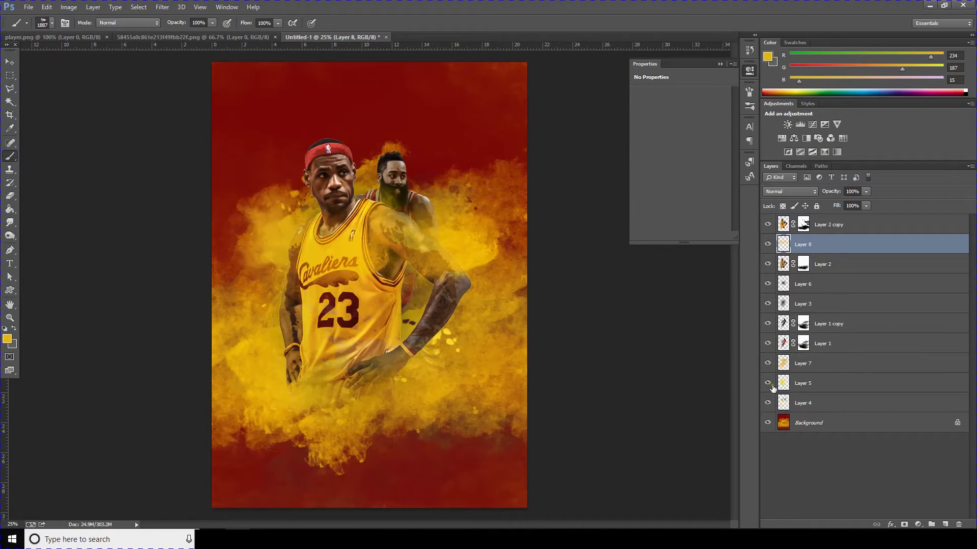
# Add Layer 9 above Background and stamp yellow smoke left of the front player's head
pyautogui.click(807, 424)
pyautogui.click(945, 524)
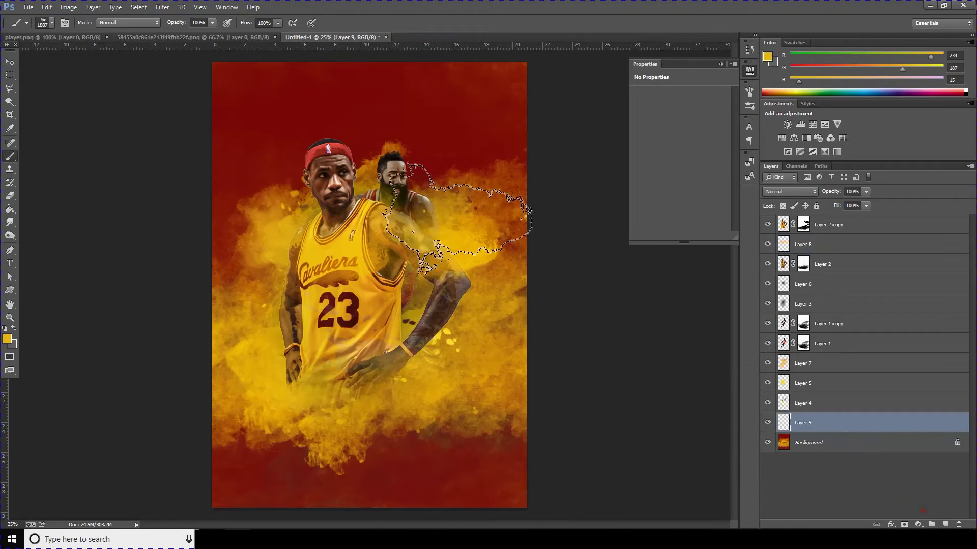
pyautogui.click(409, 167)
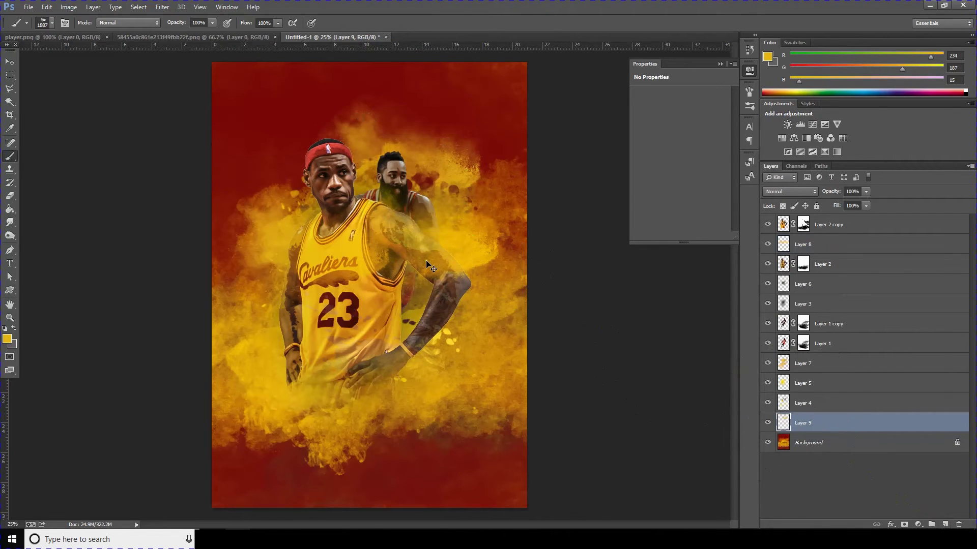
pyautogui.hotkey('ctrl', 'z')
pyautogui.click(341, 208)
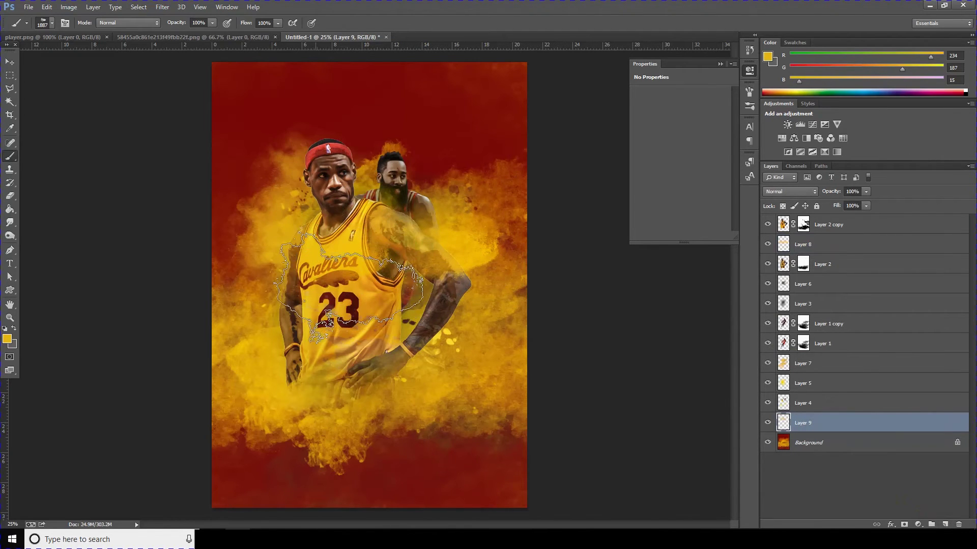
# Stamp yellow dust across the poster with the enlarged 1824 dust brush
pyautogui.click(47, 23)
pyautogui.click(87, 135)
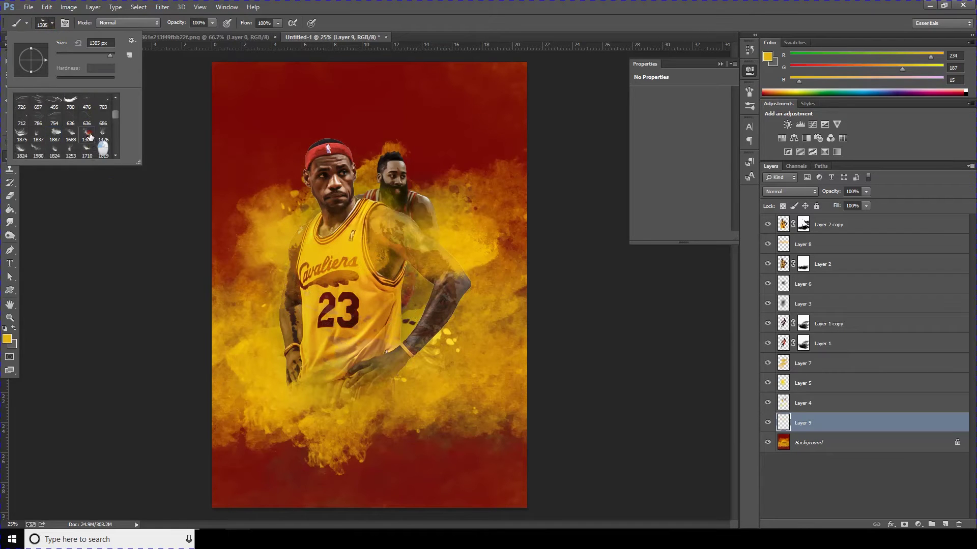
pyautogui.doubleClick(27, 149)
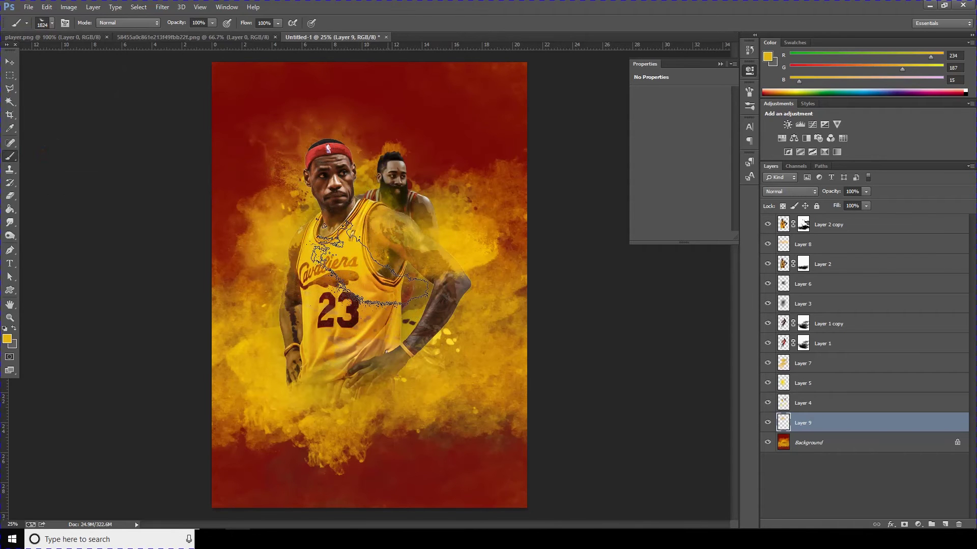
pyautogui.press(']')
pyautogui.press(']')
pyautogui.press(']')
pyautogui.press(']')
pyautogui.press(']')
pyautogui.press(']')
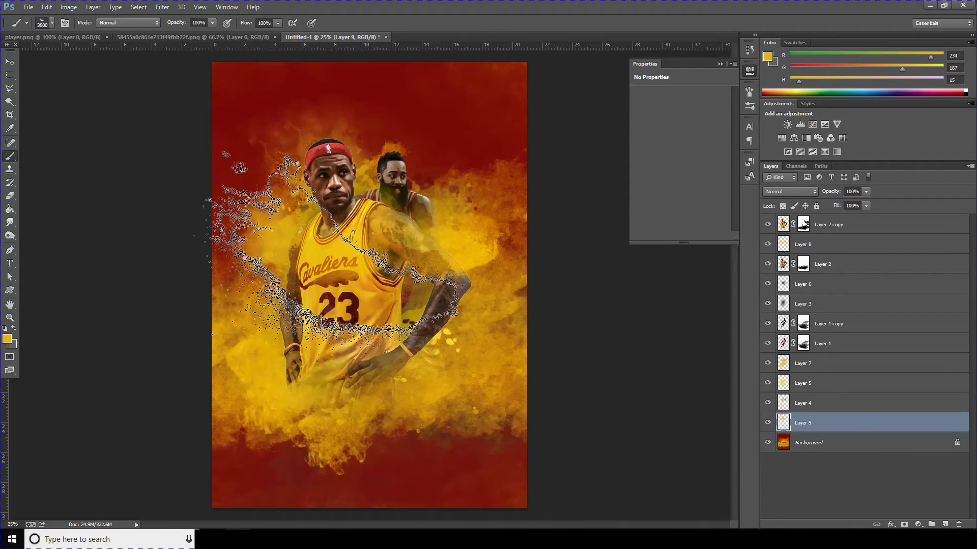
pyautogui.press(']')
pyautogui.press(']')
pyautogui.press(']')
pyautogui.press(']')
pyautogui.press(']')
pyautogui.press(']')
pyautogui.click(407, 401)
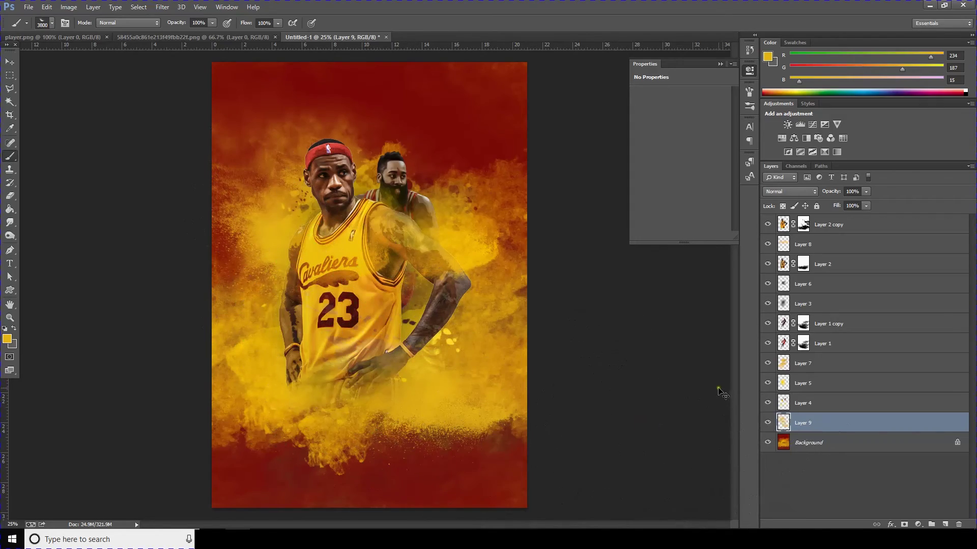
pyautogui.hotkey('ctrl', '-')
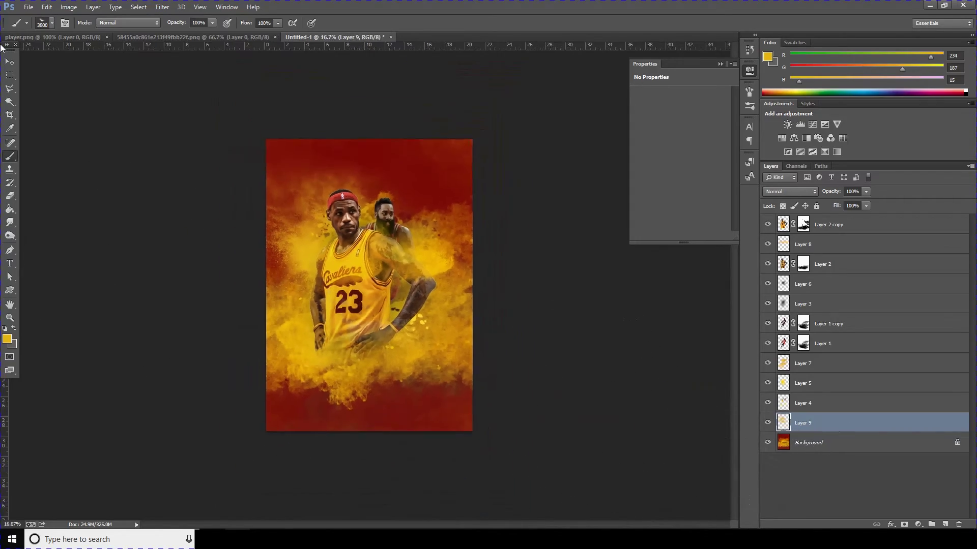
pyautogui.hotkey('ctrl', '+')
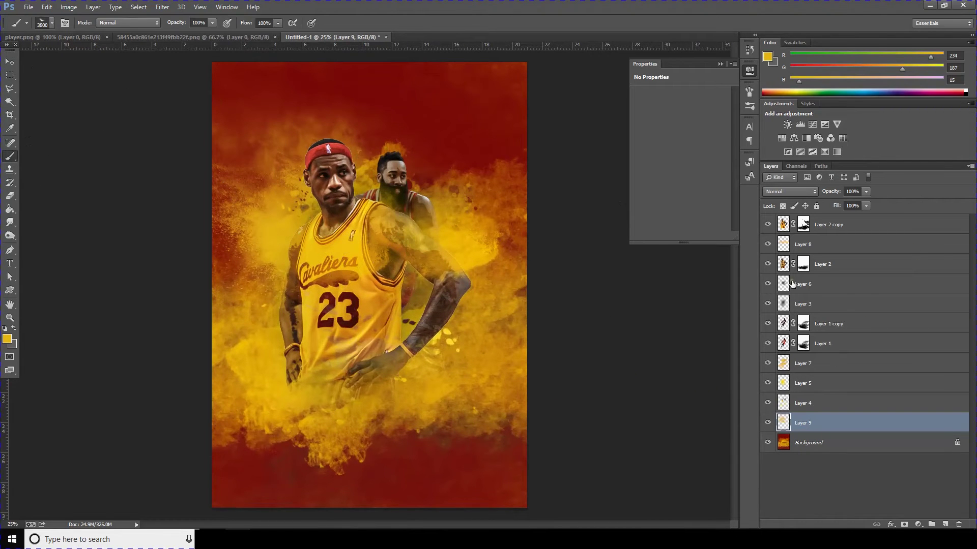
# Fade Layer 8's yellow smoke to 41% opacity, toggling the Move tool and back to Brush
pyautogui.click(782, 248)
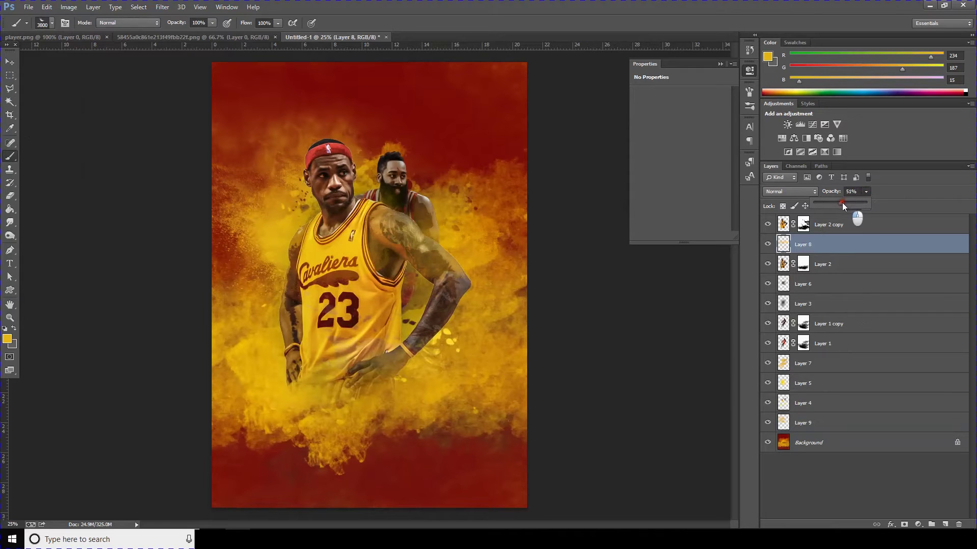
pyautogui.moveTo(835, 204); pyautogui.dragTo(835, 203)
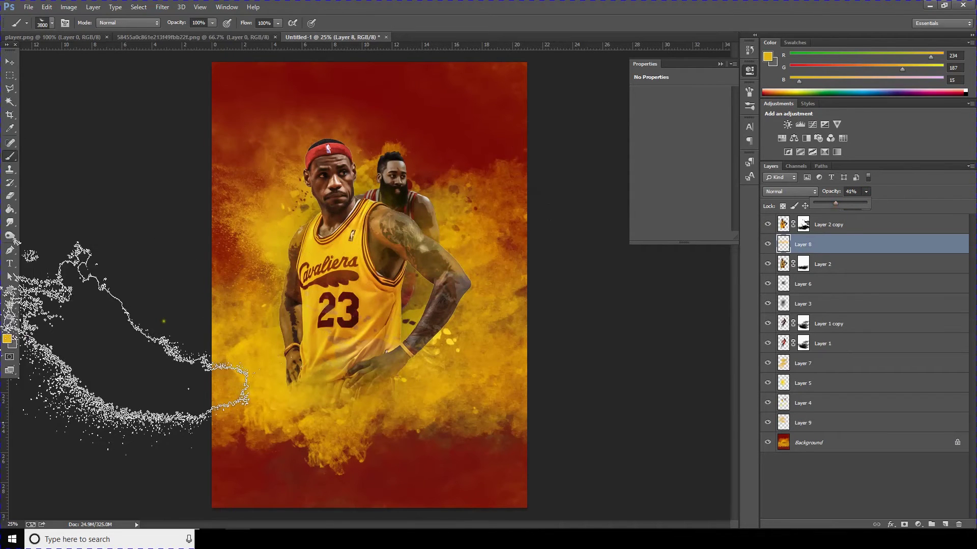
pyautogui.click(11, 65)
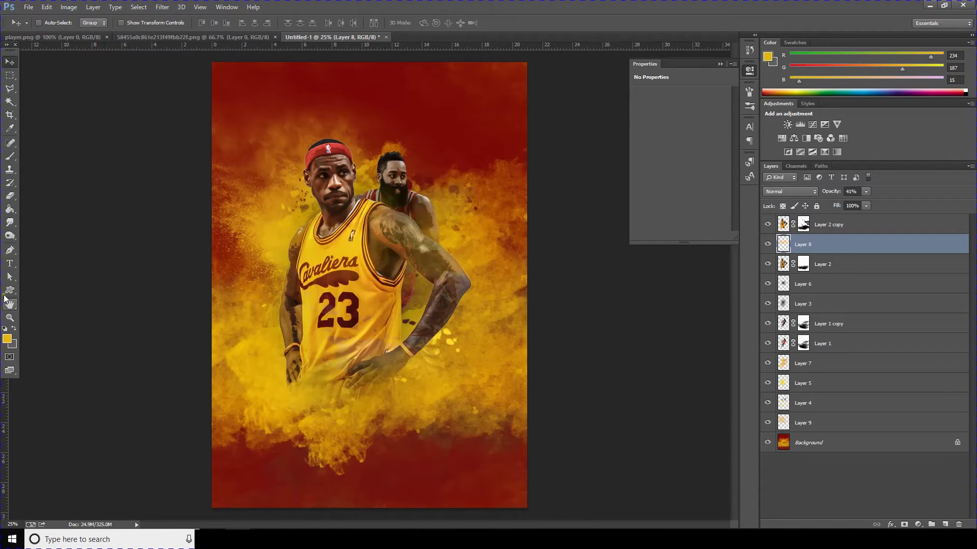
pyautogui.click(10, 156)
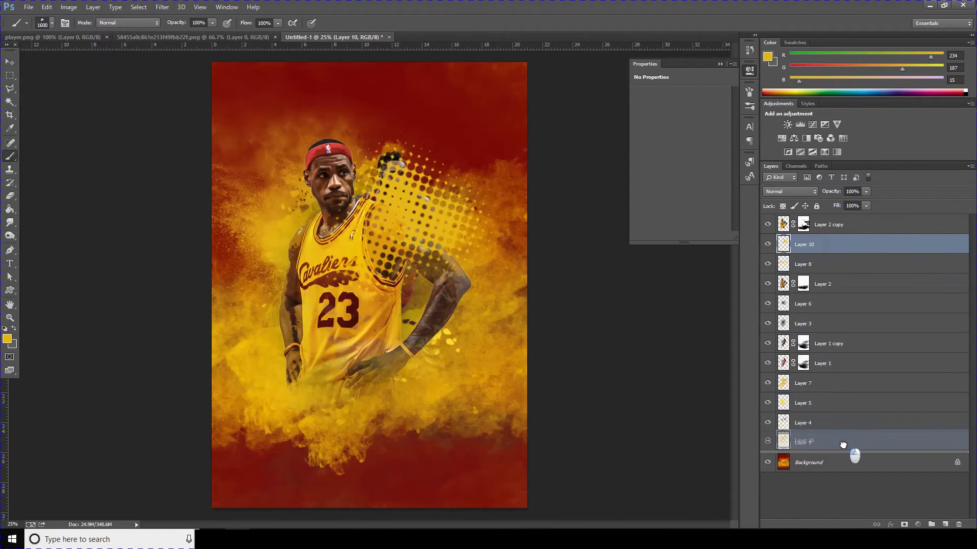
# Move Layer 10 above Background and stamp orange halftone dots at the lower left
pyautogui.moveTo(823, 251); pyautogui.dragTo(848, 452)
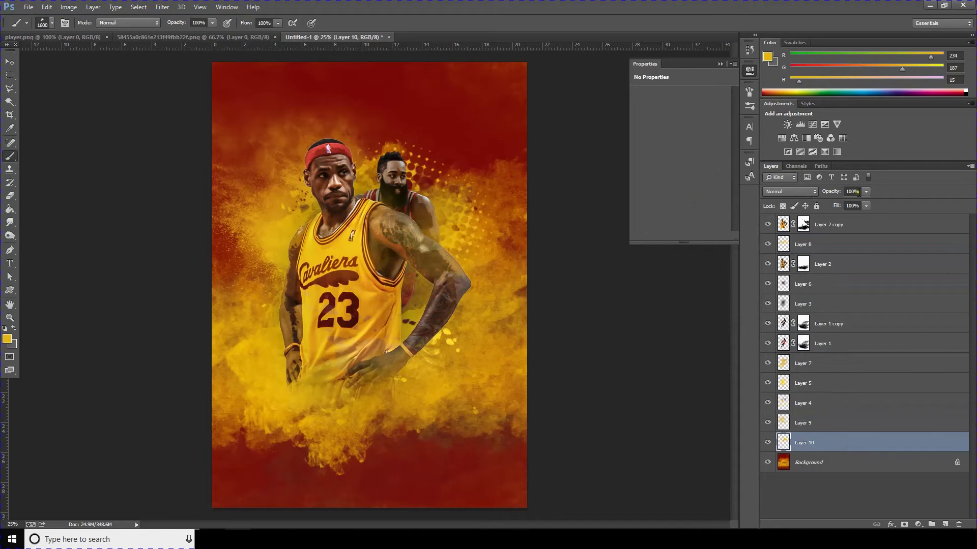
pyautogui.click(863, 193)
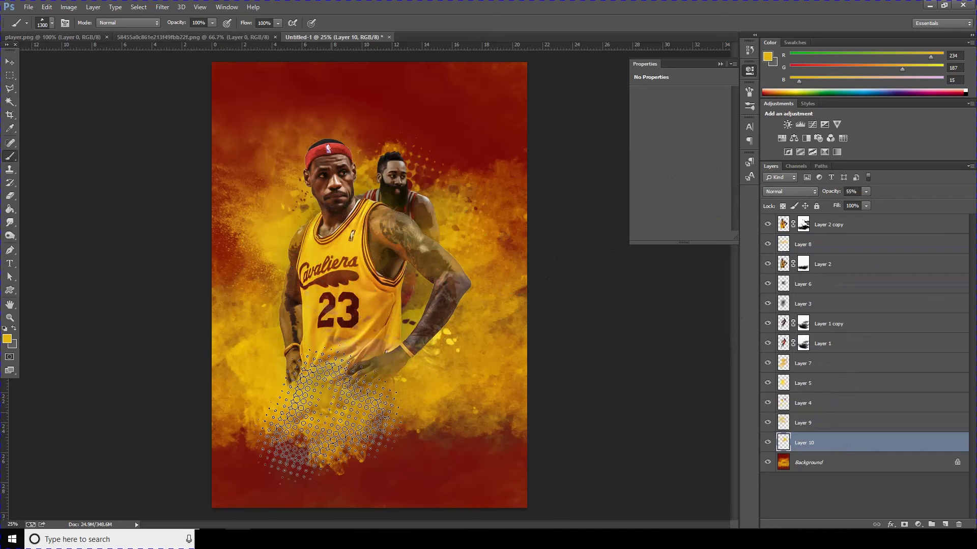
pyautogui.click(328, 432)
pyautogui.press('[')
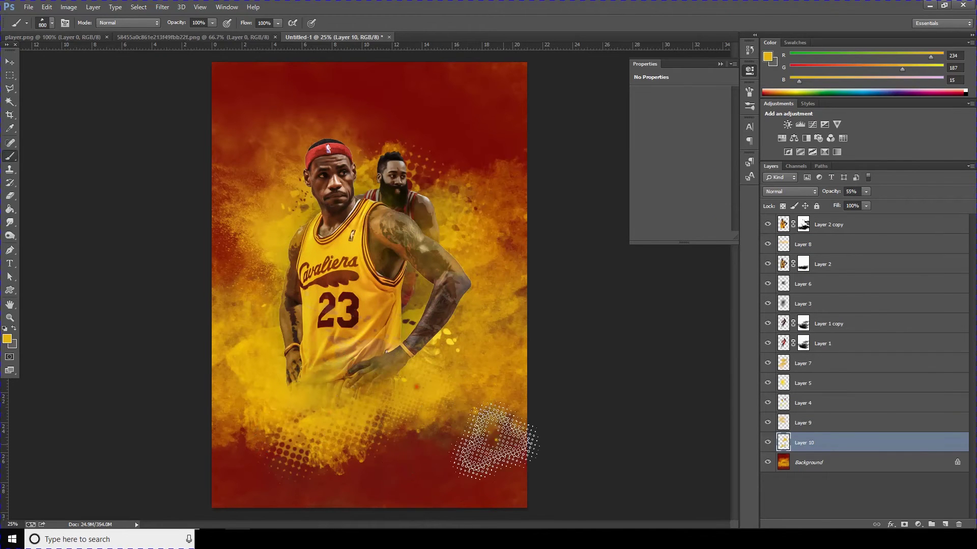
pyautogui.press('[')
pyautogui.press('[')
pyautogui.press('[')
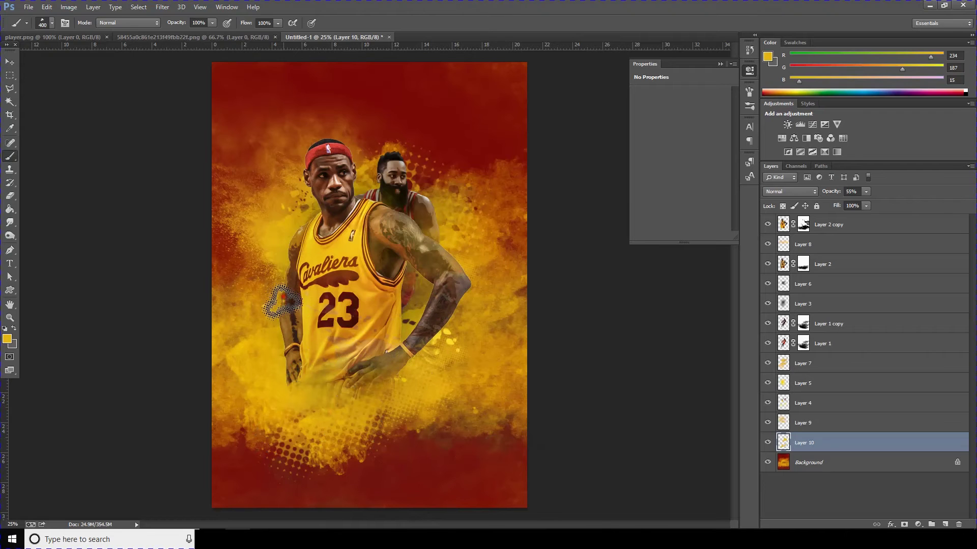
pyautogui.click(273, 330)
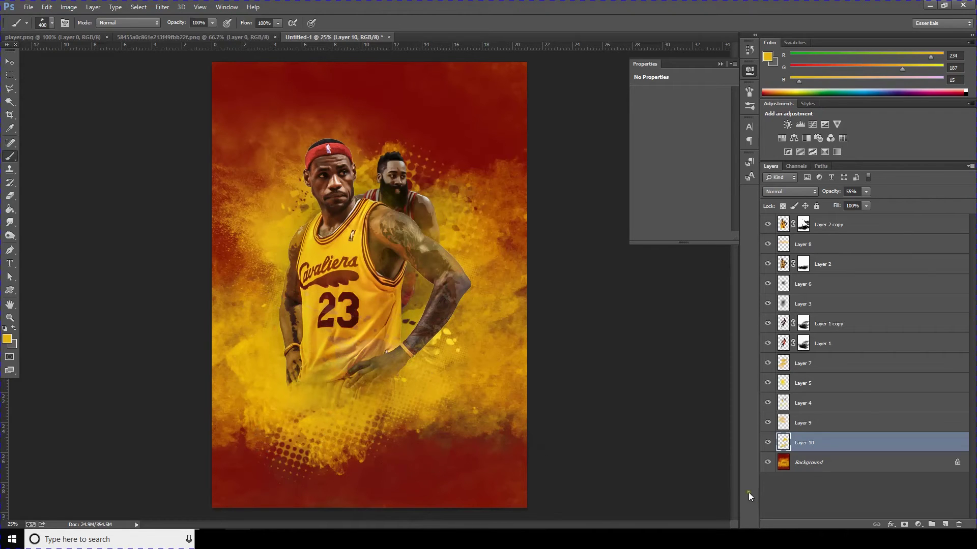
# Add new Layer 11 above Background and pick a dark brown foreground colour
pyautogui.click(810, 464)
pyautogui.click(945, 525)
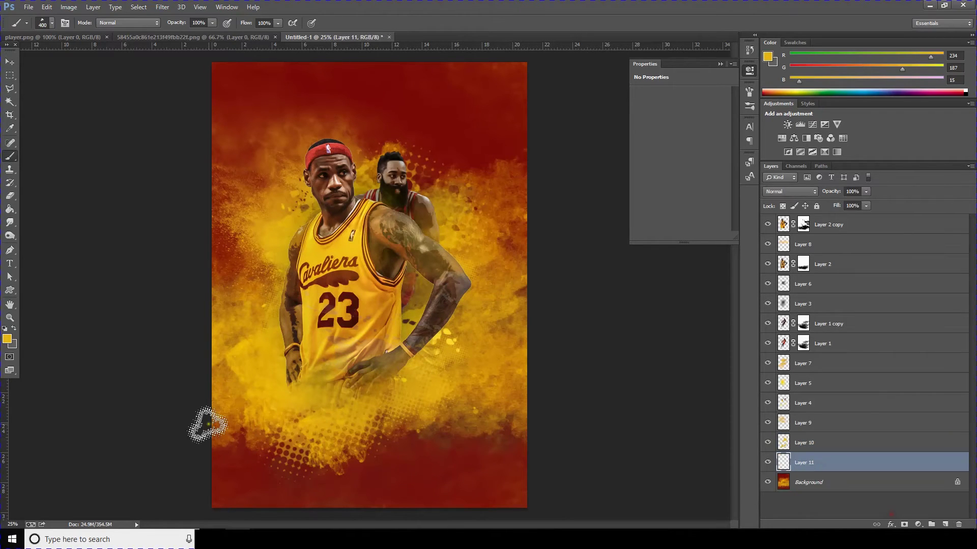
pyautogui.click(7, 338)
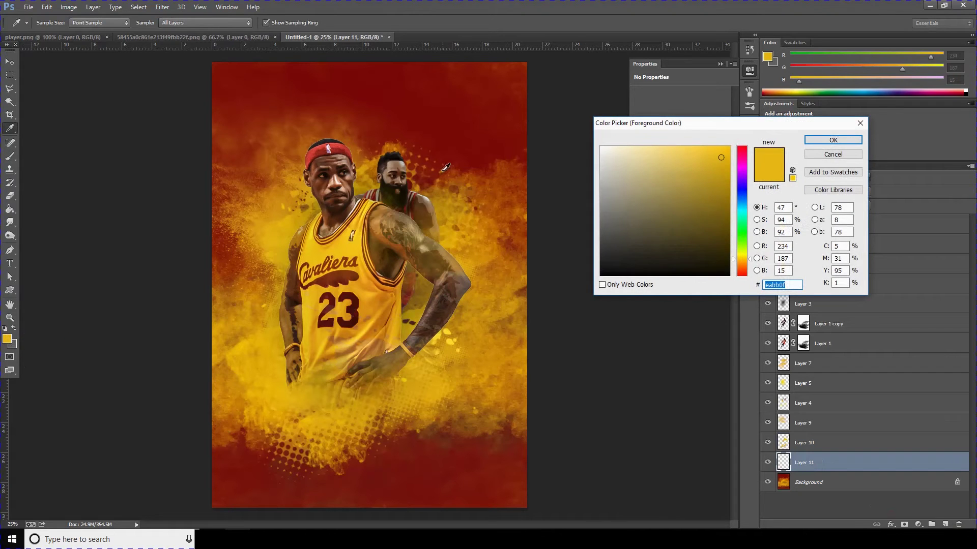
pyautogui.click(464, 211)
pyautogui.click(721, 232)
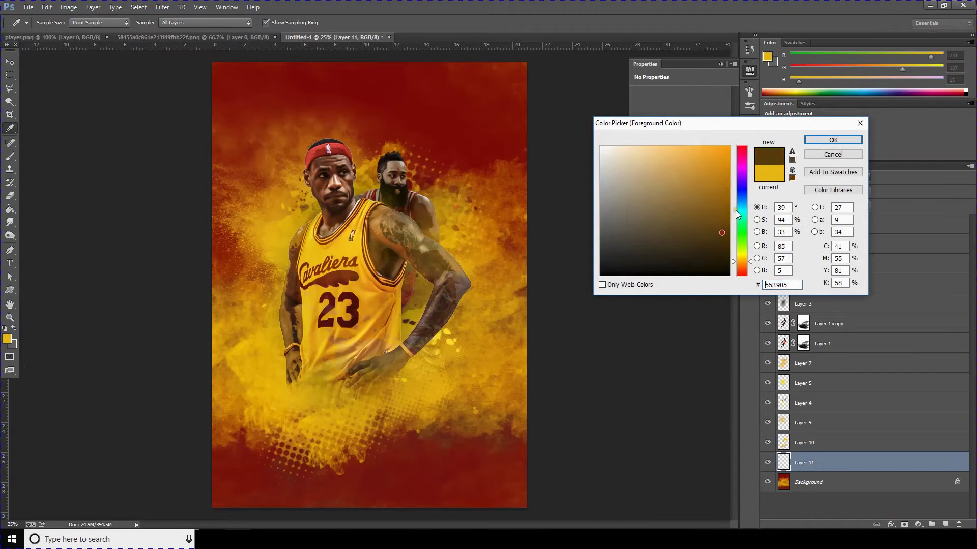
pyautogui.click(853, 140)
# Stamp dark brown halftone dots and fade Layer 11 to 28% opacity
pyautogui.press('b')
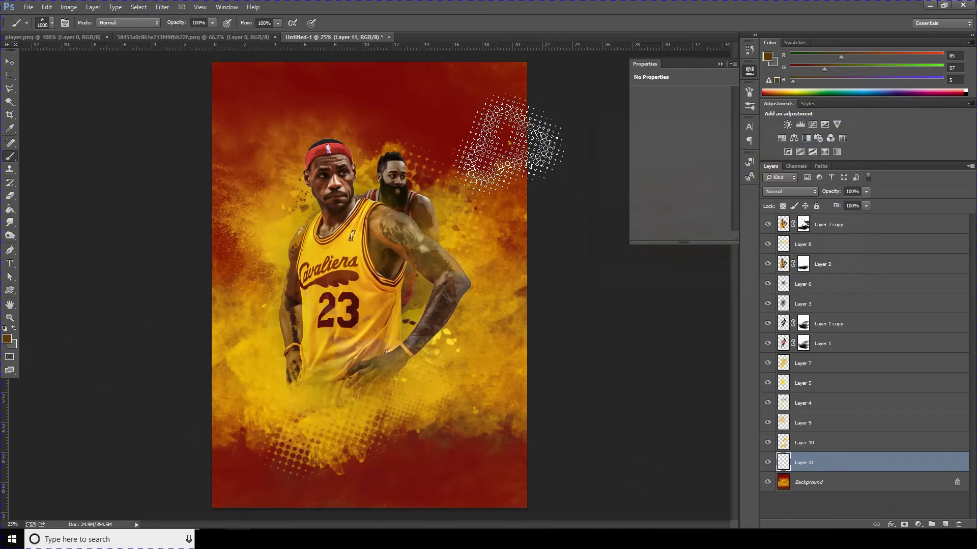
pyautogui.press('[')
pyautogui.press('[')
pyautogui.click(513, 125)
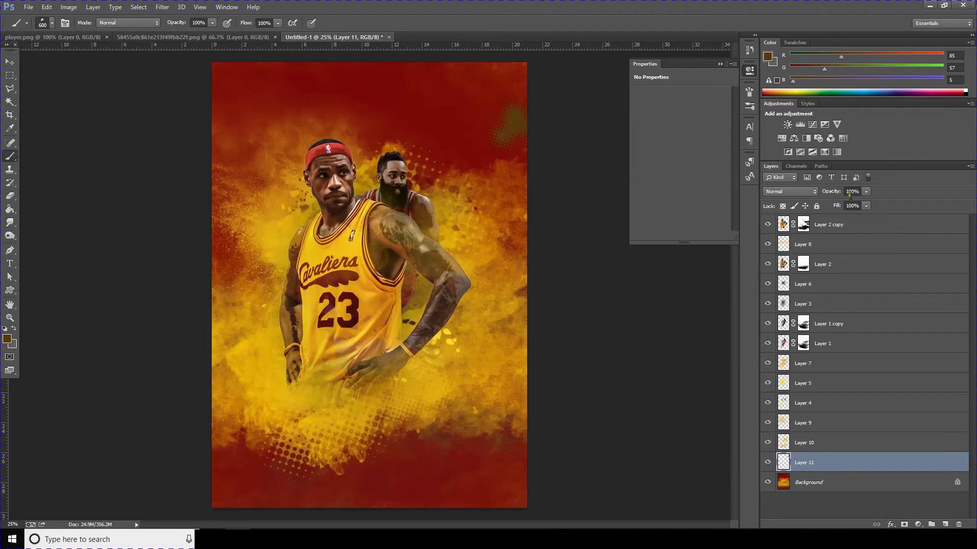
pyautogui.moveTo(834, 199); pyautogui.dragTo(829, 202)
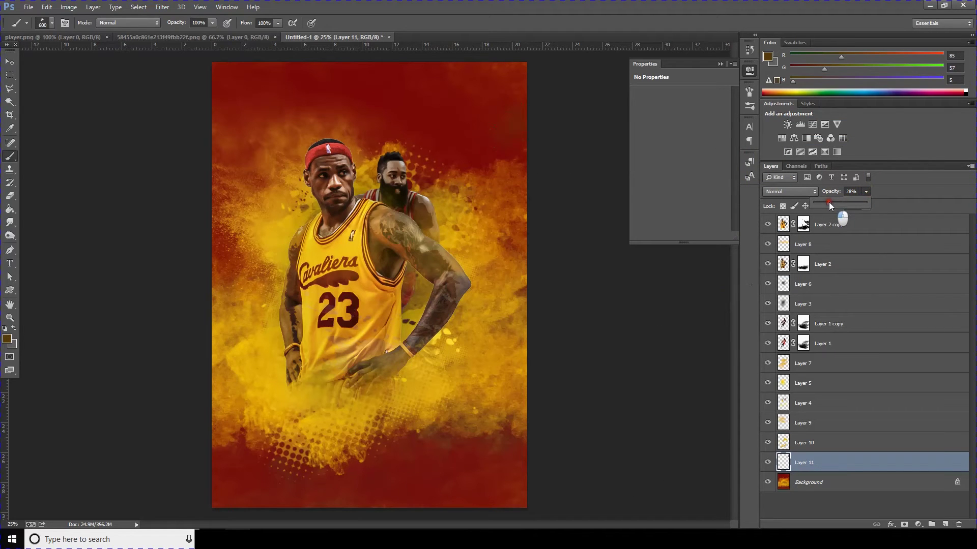
pyautogui.press(']')
pyautogui.press(']')
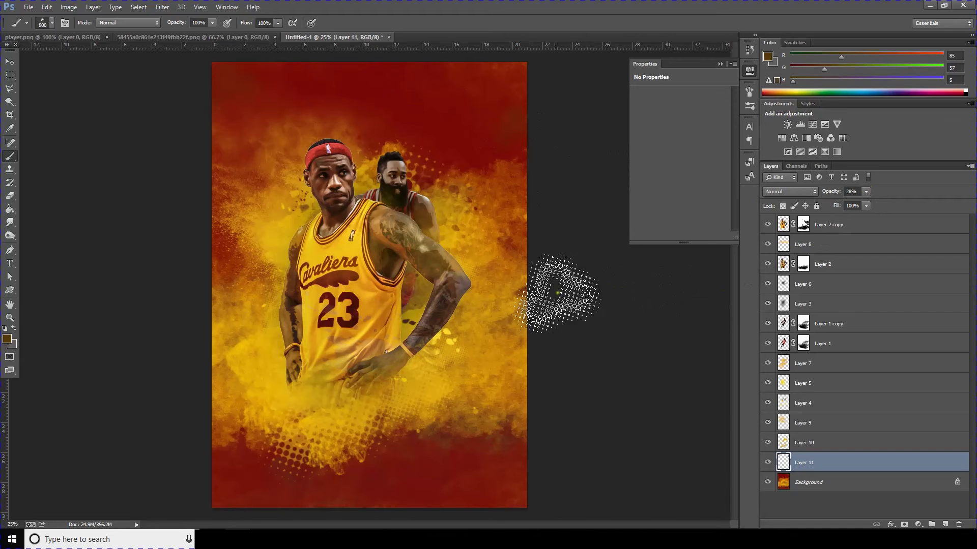
pyautogui.click(239, 127)
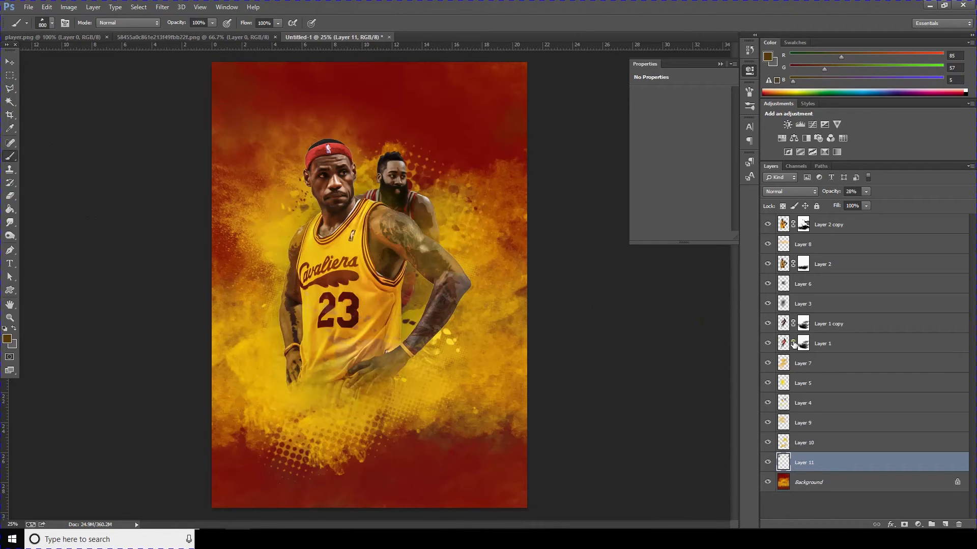
# Add an Inner Glow to Layer 2 with Size 65 and Range 40
pyautogui.click(784, 229)
pyautogui.click(809, 461)
pyautogui.click(784, 227)
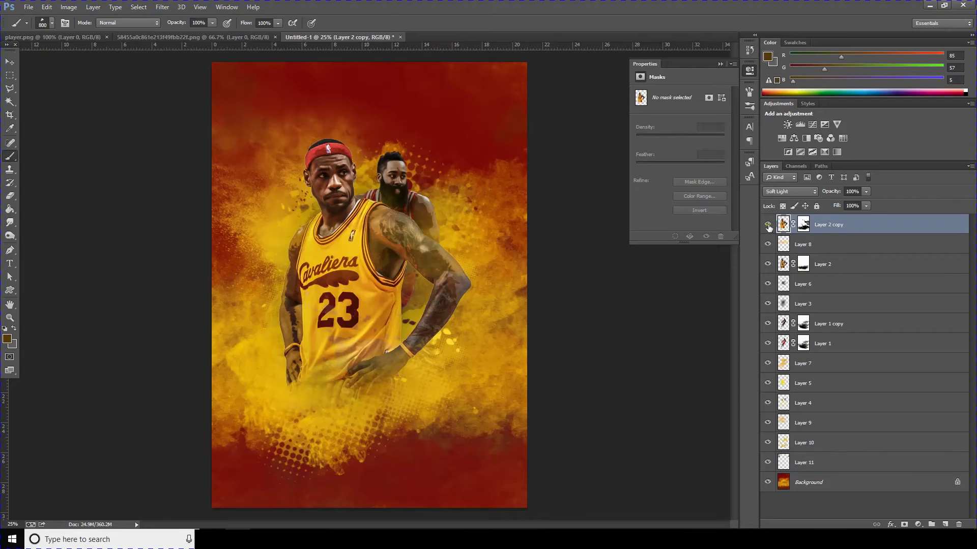
pyautogui.click(784, 263)
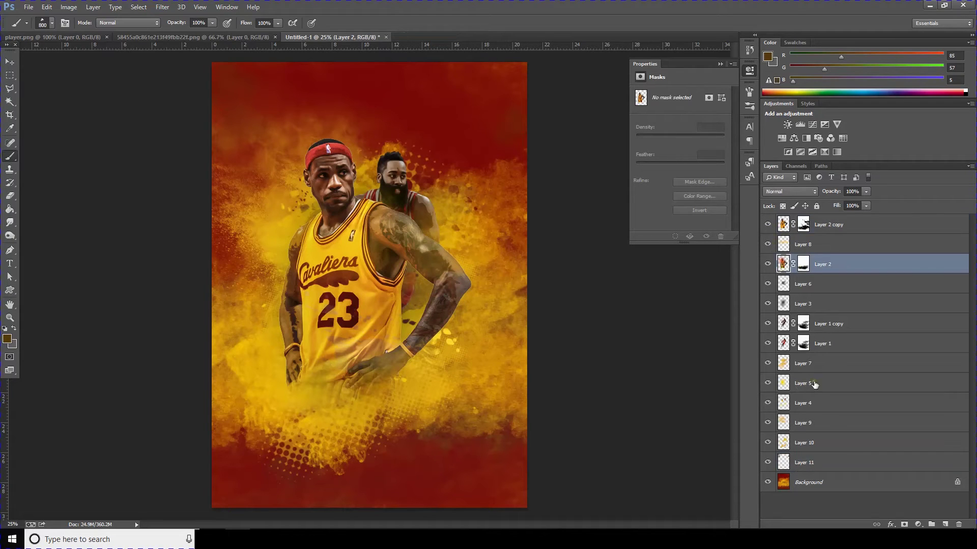
pyautogui.click(891, 524)
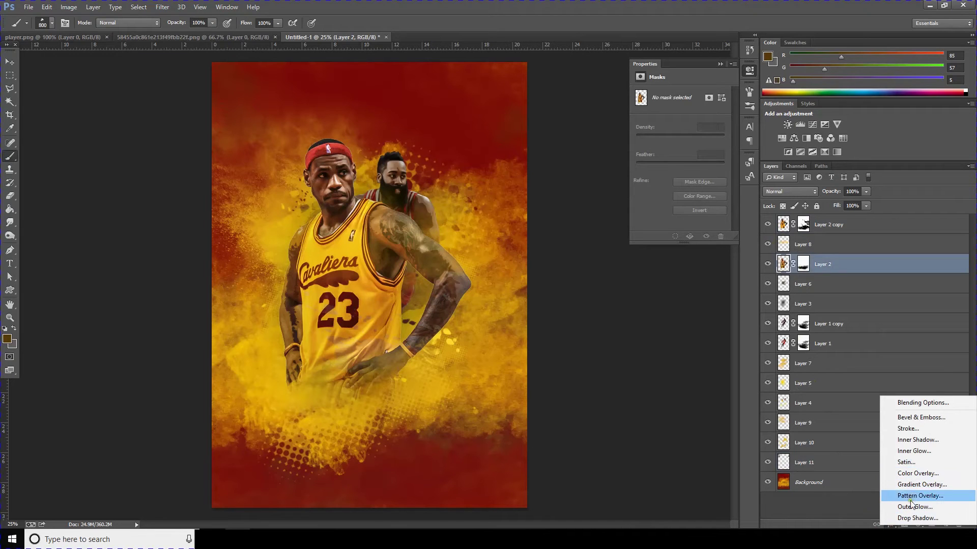
pyautogui.click(907, 452)
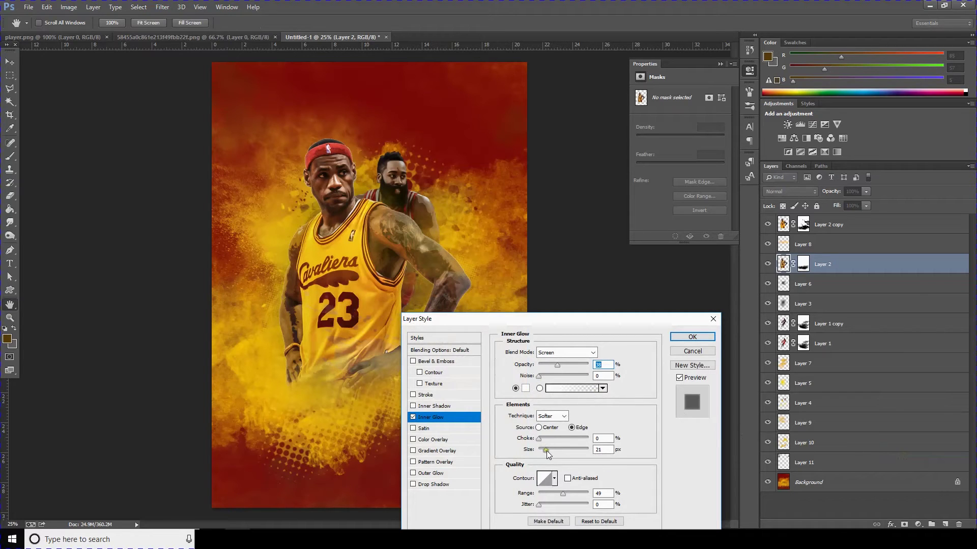
pyautogui.moveTo(546, 451); pyautogui.dragTo(553, 452)
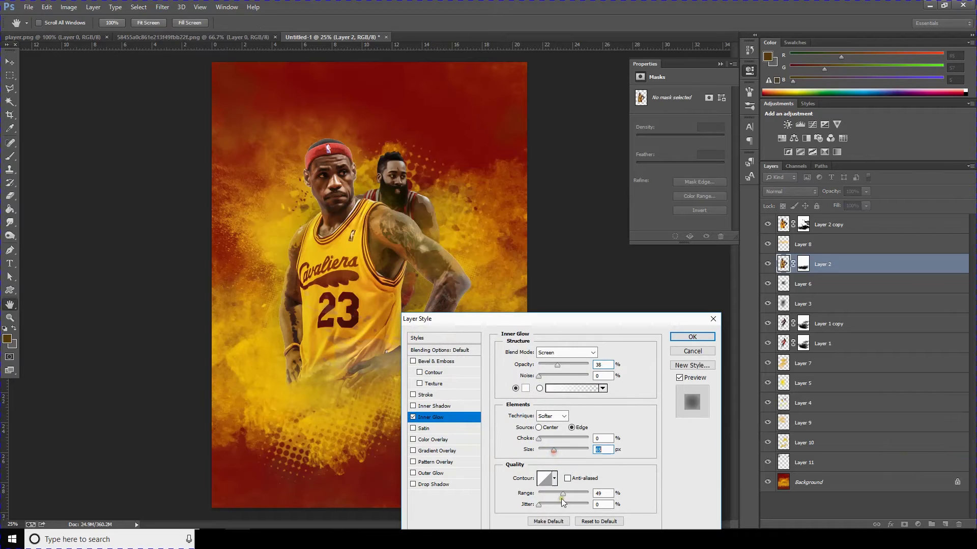
pyautogui.moveTo(562, 494)
pyautogui.mouseDown()
pyautogui.moveTo(573, 500)
pyautogui.moveTo(559, 504)
pyautogui.mouseUp()
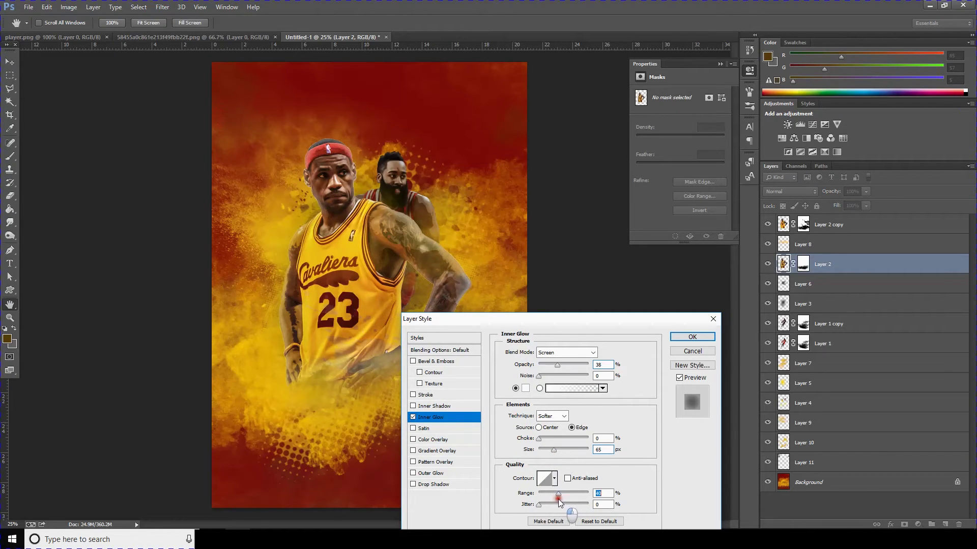
# Set the inner glow colour to a pale yellow sampled from the poster and apply it
pyautogui.click(539, 439)
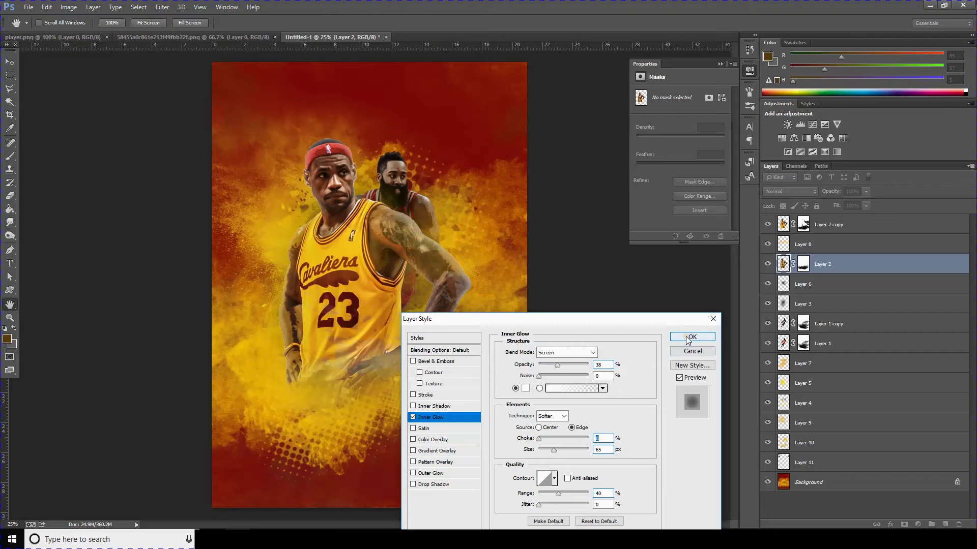
pyautogui.click(526, 388)
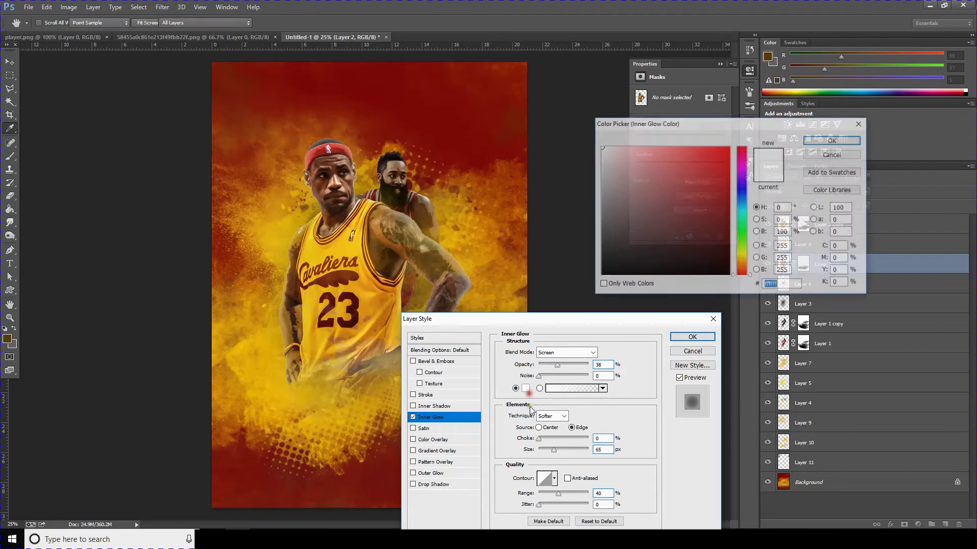
pyautogui.click(290, 244)
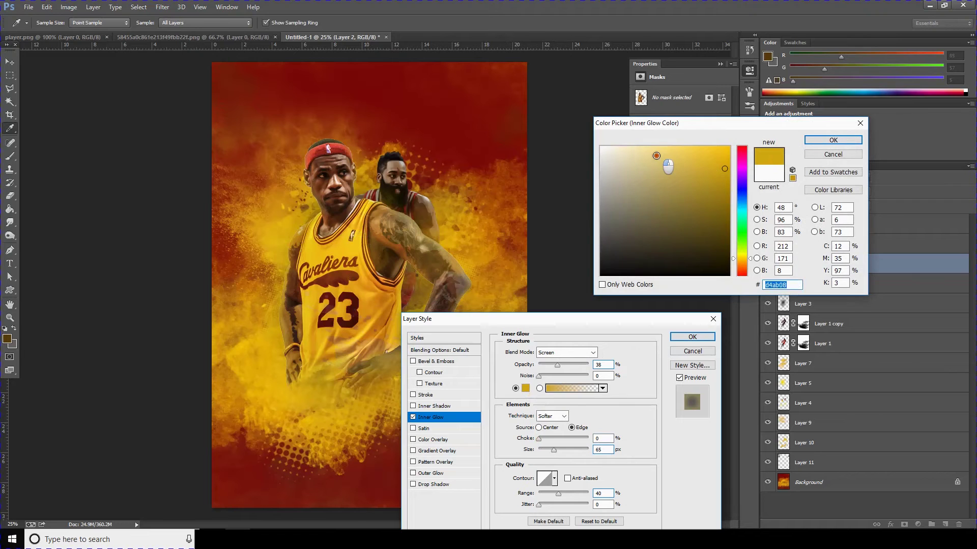
pyautogui.click(656, 155)
pyautogui.click(813, 142)
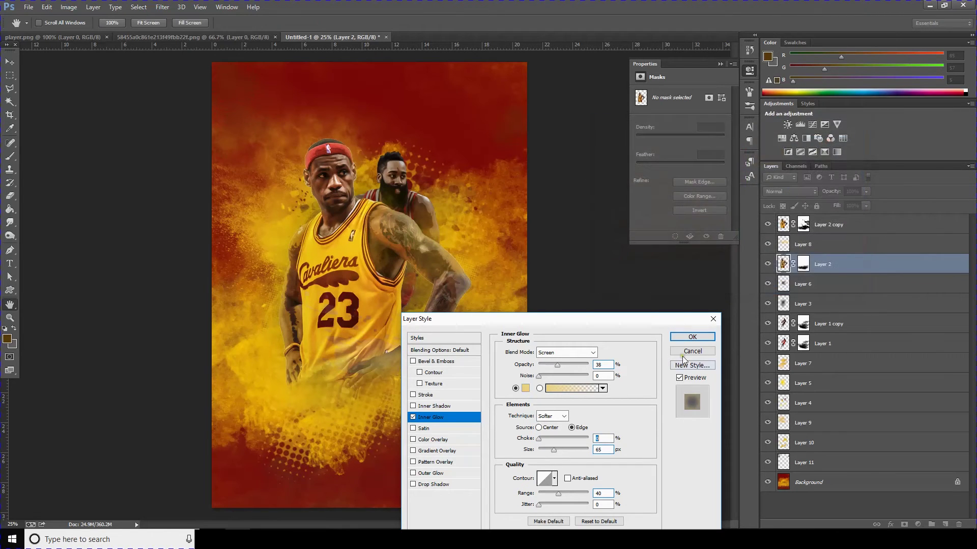
pyautogui.click(693, 337)
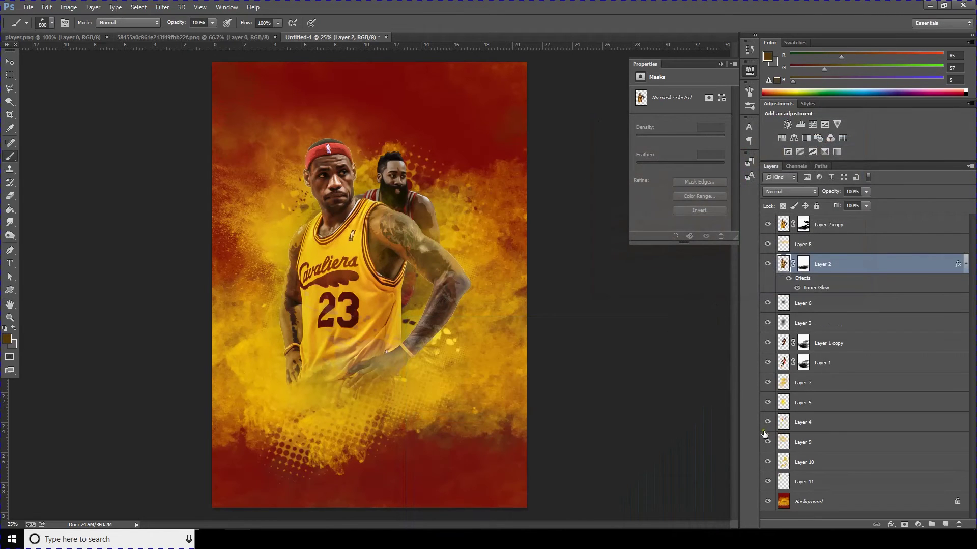
# Add a new empty layer above Layer 6 and sample a yellow from the poster as foreground
pyautogui.click(803, 305)
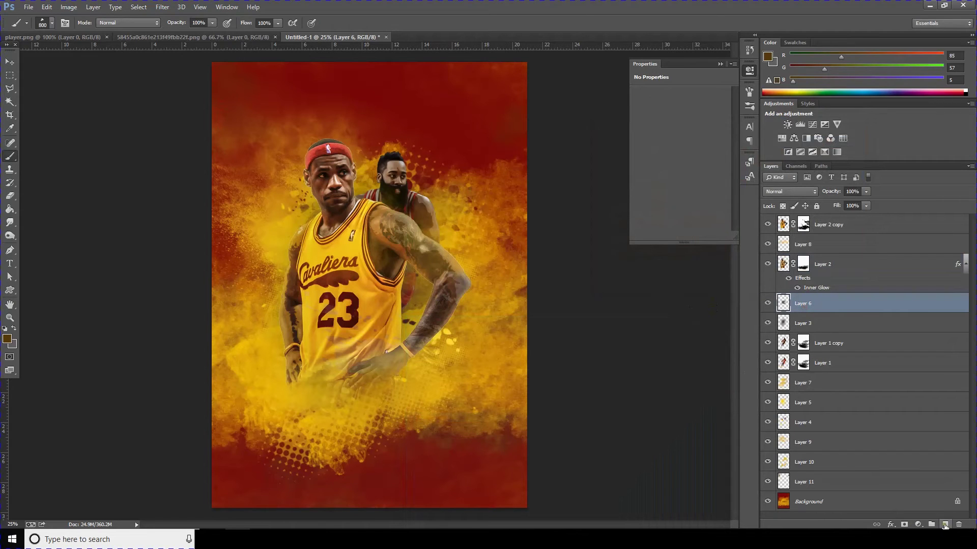
pyautogui.click(944, 525)
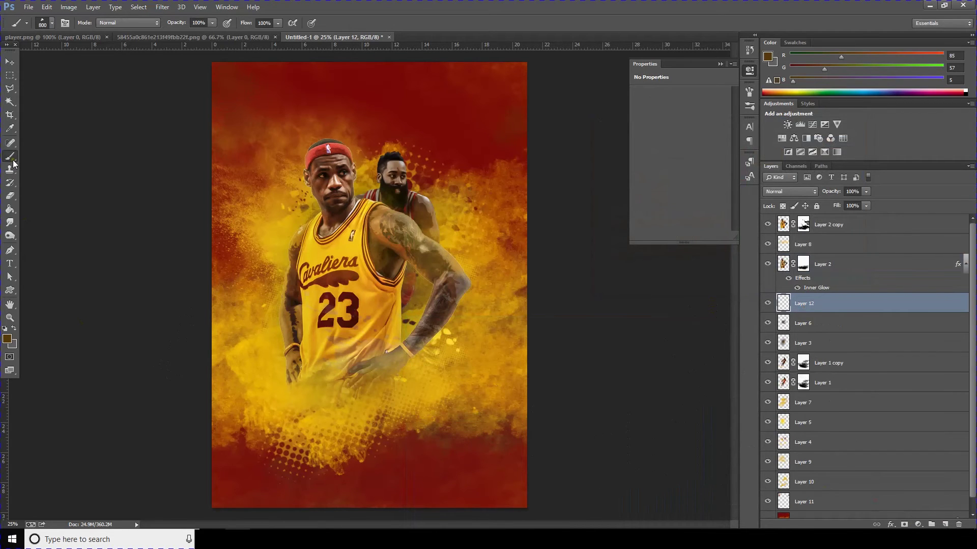
pyautogui.click(7, 338)
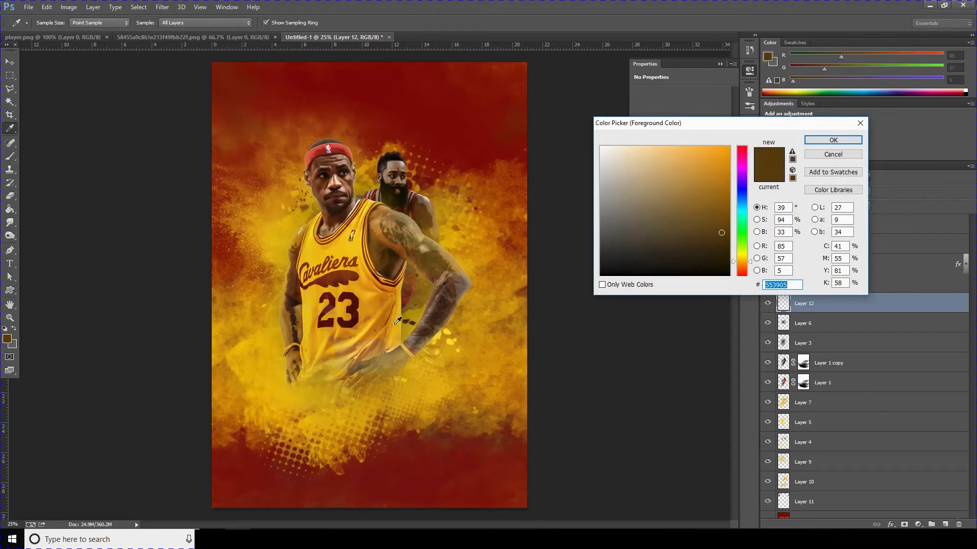
pyautogui.click(264, 349)
pyautogui.click(833, 139)
# Switch to the Brush tool and settle on the large smoke brush tip
pyautogui.press('b')
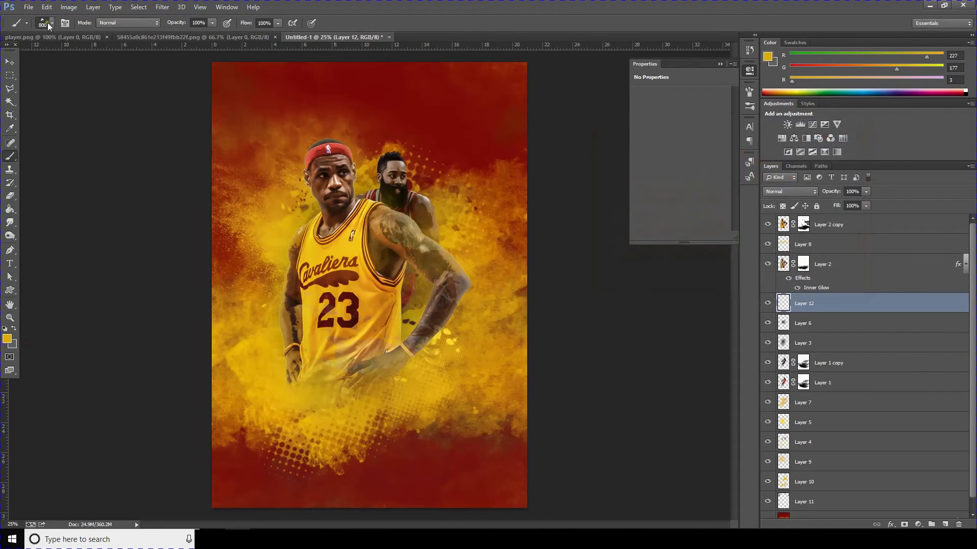
pyautogui.click(49, 25)
pyautogui.click(102, 112)
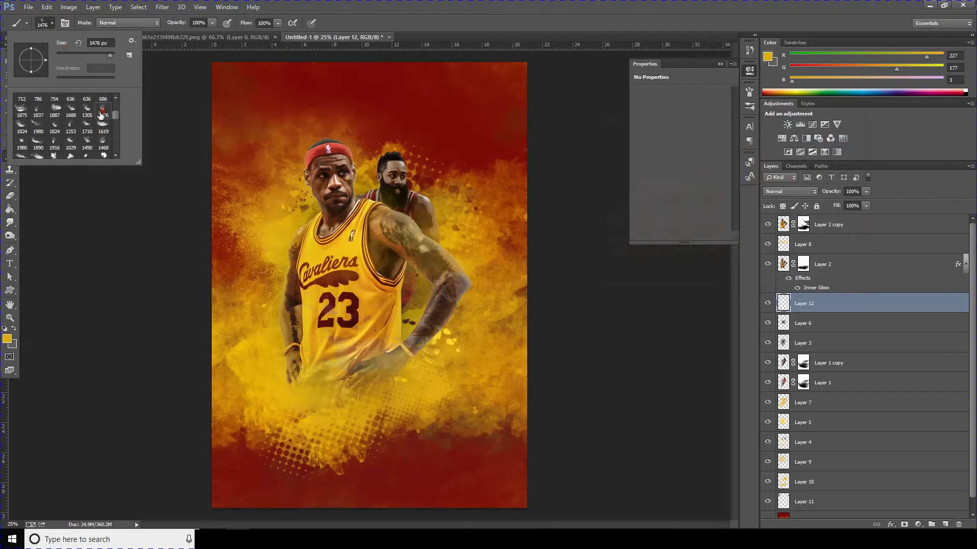
pyautogui.click(72, 143)
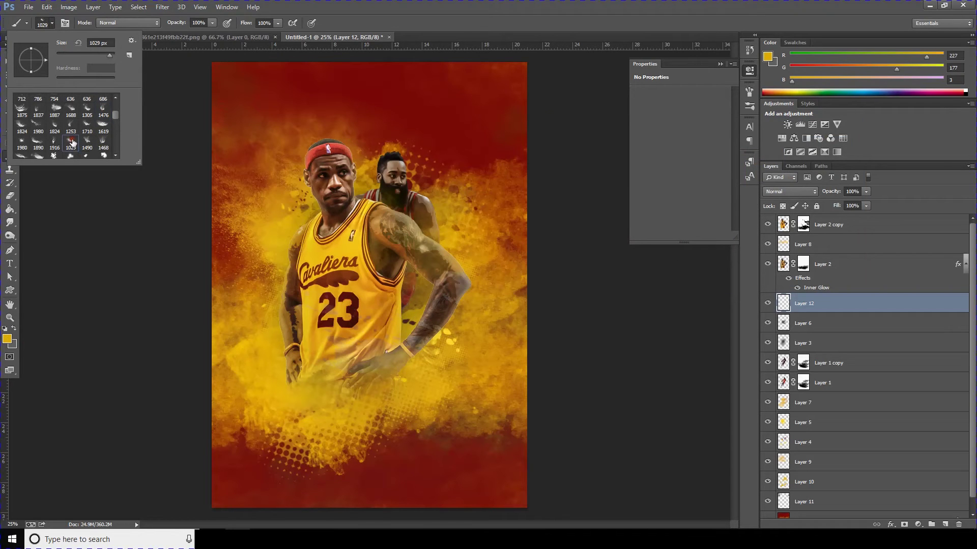
pyautogui.click(23, 125)
pyautogui.doubleClick(50, 111)
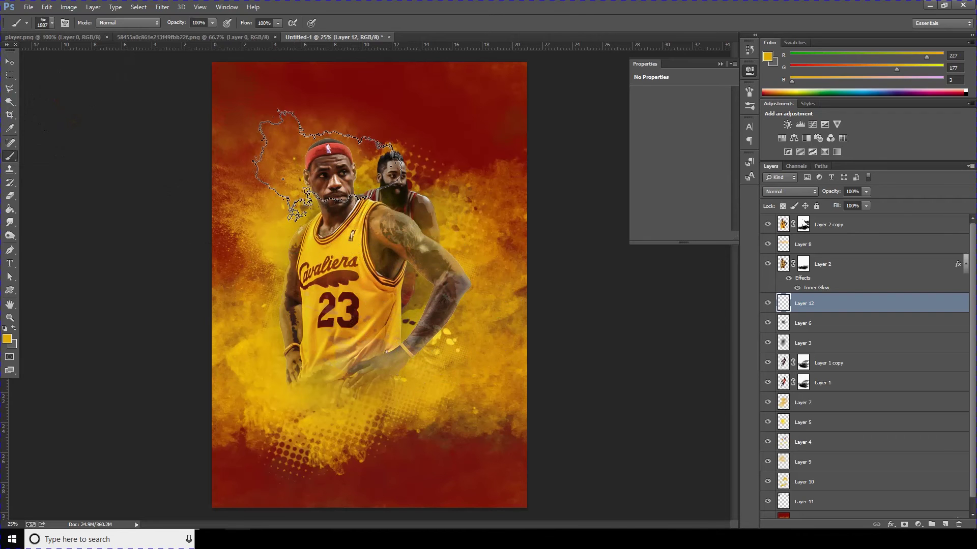
# Paint yellow smoke over the player's forearm and arm at 500–900 px brush sizes
pyautogui.press('[')
pyautogui.press('[')
pyautogui.press('[')
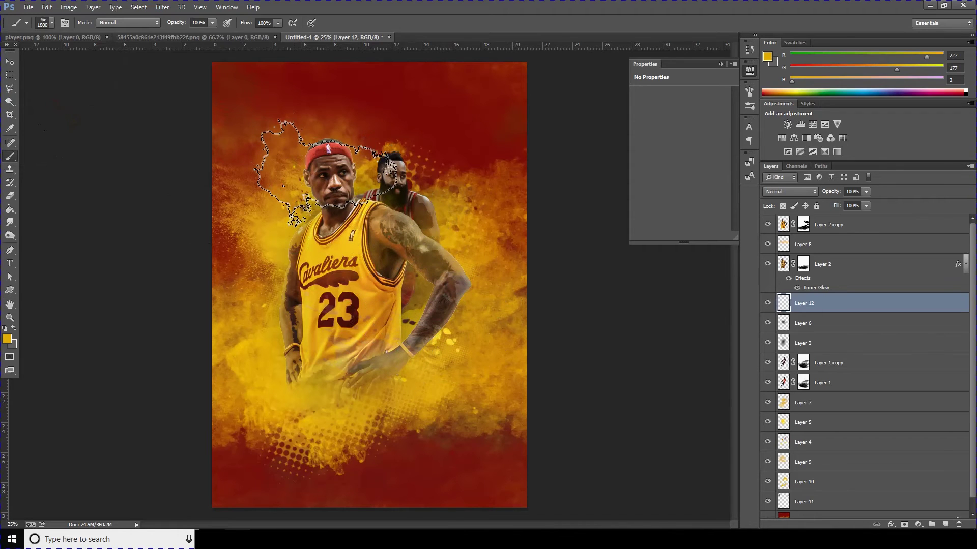
pyautogui.press(']')
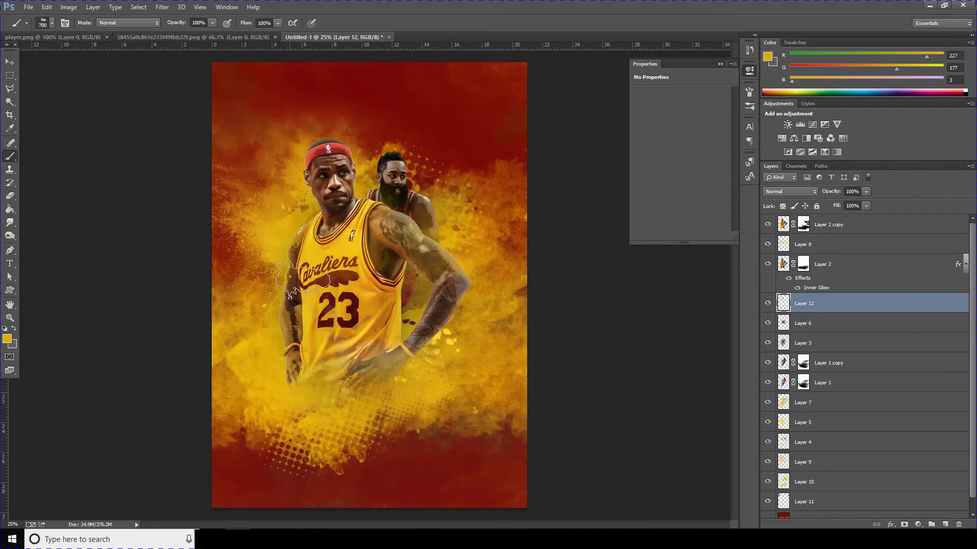
pyautogui.press('[')
pyautogui.press('[')
pyautogui.press('[')
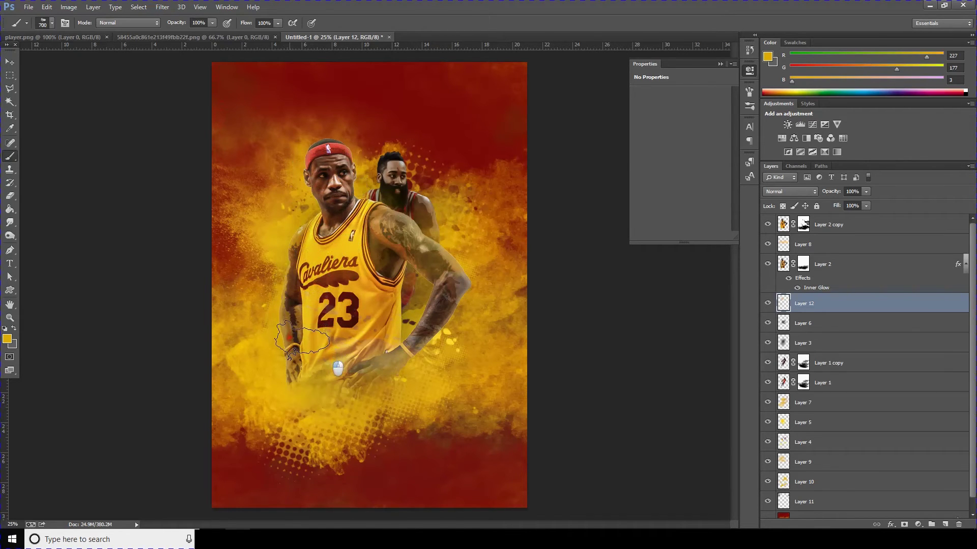
pyautogui.press('[')
pyautogui.press('[')
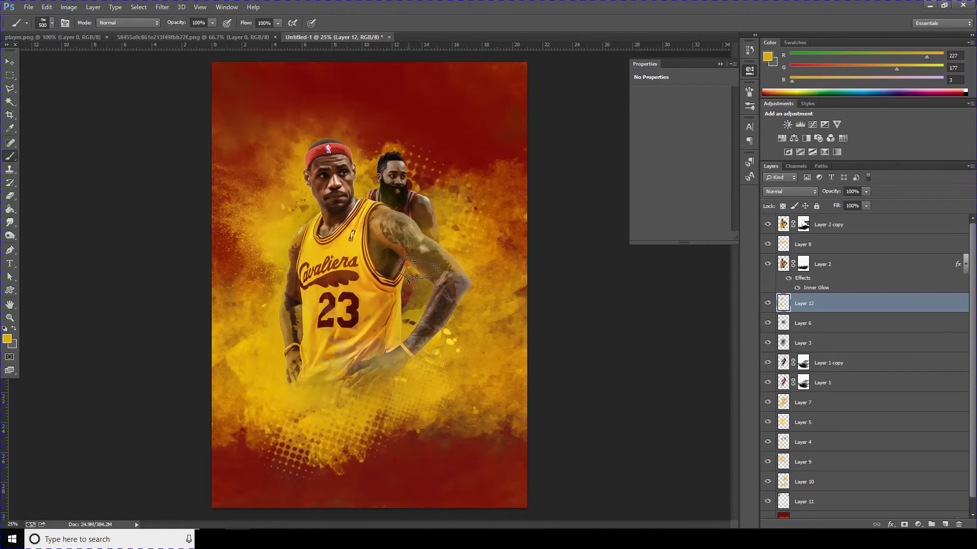
pyautogui.moveTo(425, 304); pyautogui.dragTo(420, 350)
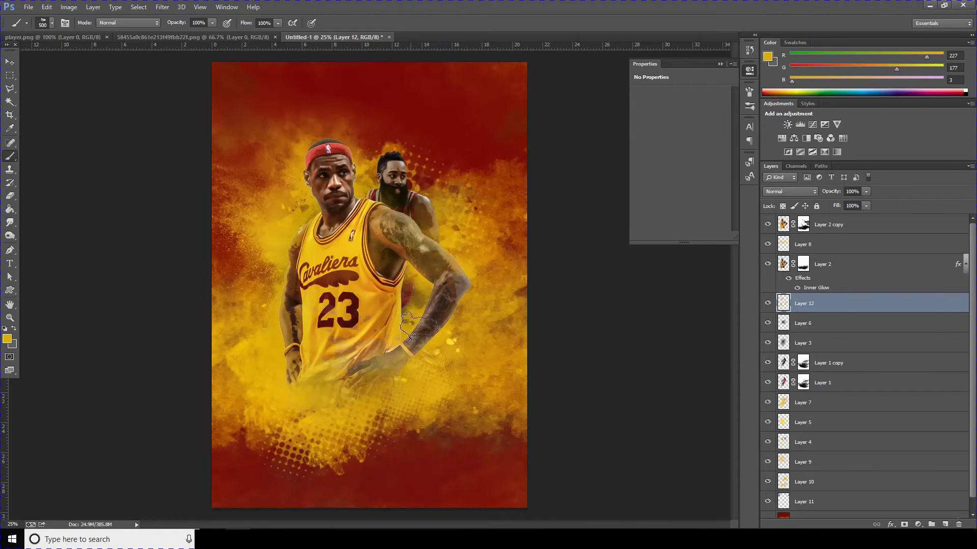
pyautogui.press(']')
pyautogui.press(']')
pyautogui.press(']')
pyautogui.moveTo(418, 281); pyautogui.dragTo(387, 354)
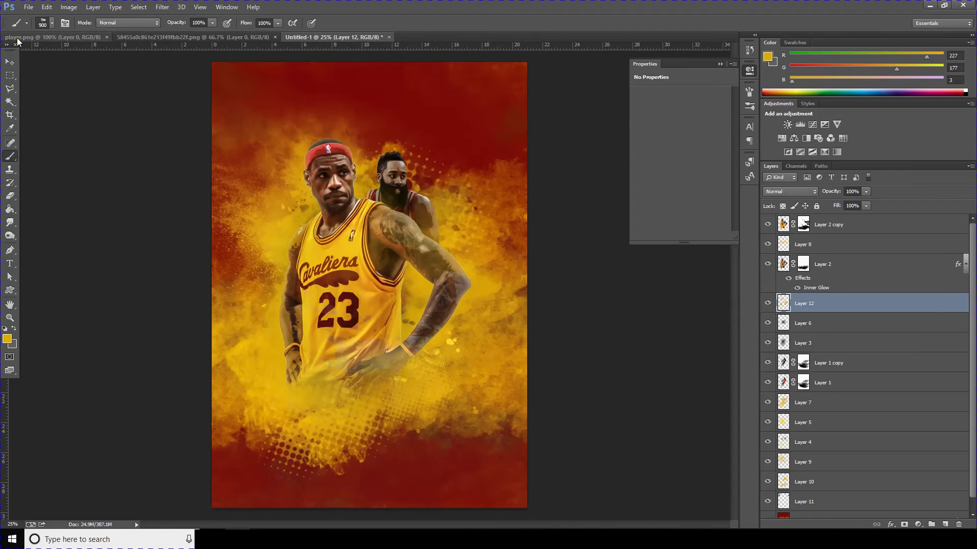
pyautogui.press('[')
pyautogui.press('[')
pyautogui.press('[')
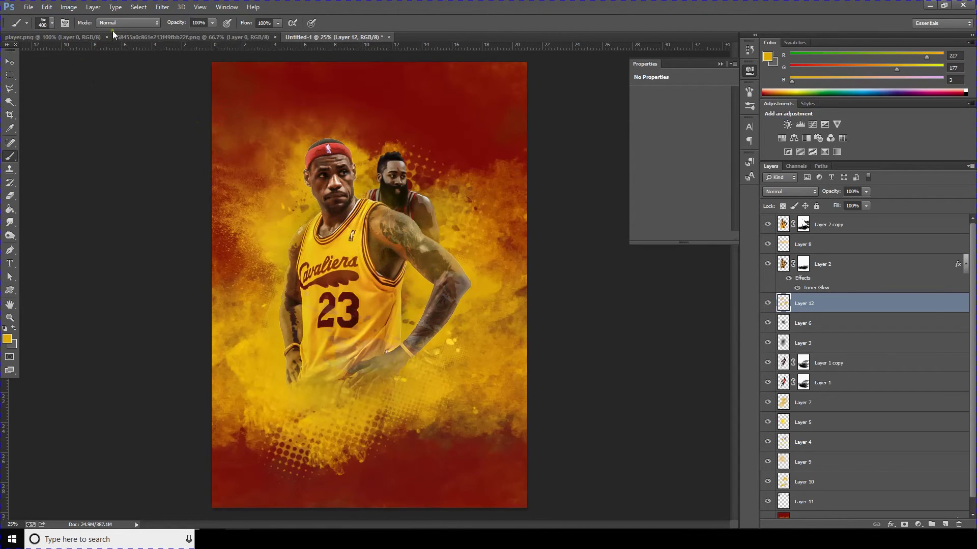
pyautogui.click(51, 23)
pyautogui.doubleClick(103, 125)
pyautogui.press('[')
pyautogui.press('[')
pyautogui.press('[')
pyautogui.press('[')
pyautogui.press('[')
pyautogui.press('[')
pyautogui.press(']')
pyautogui.click(10, 61)
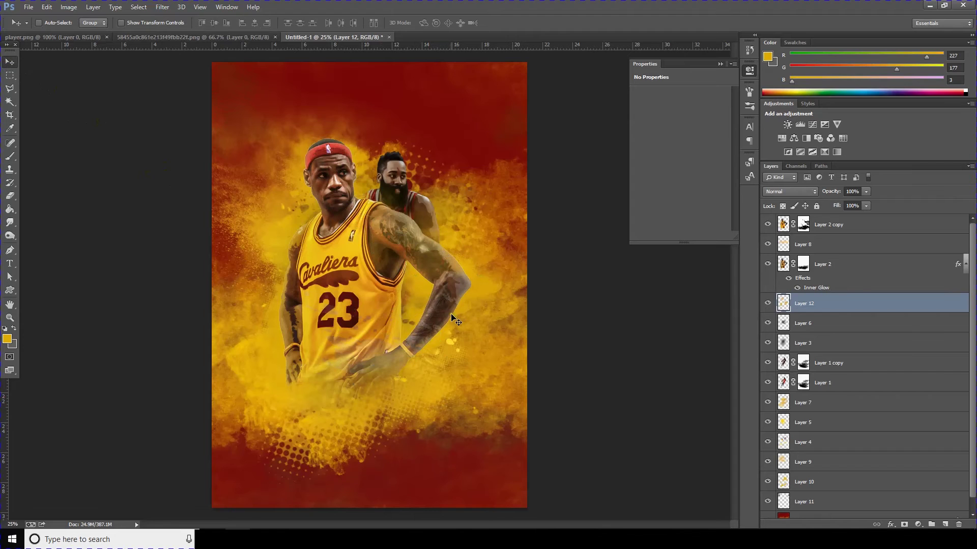
pyautogui.hotkey('ctrl', '-')
pyautogui.hotkey('ctrl', '-')
pyautogui.hotkey('ctrl', '+')
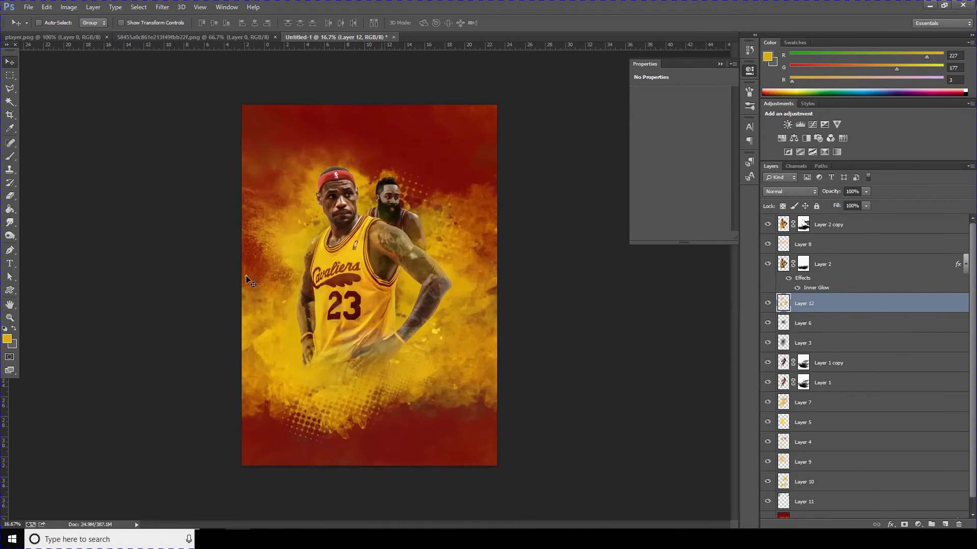
pyautogui.hotkey('ctrl', '+')
pyautogui.hotkey('ctrl', '-')
pyautogui.hotkey('ctrl', '+')
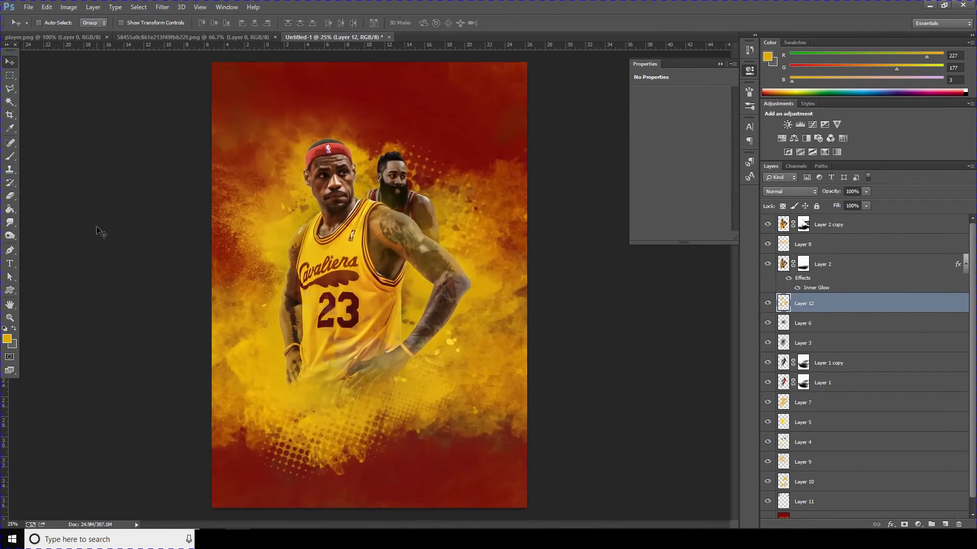
pyautogui.hotkey('ctrl', '-')
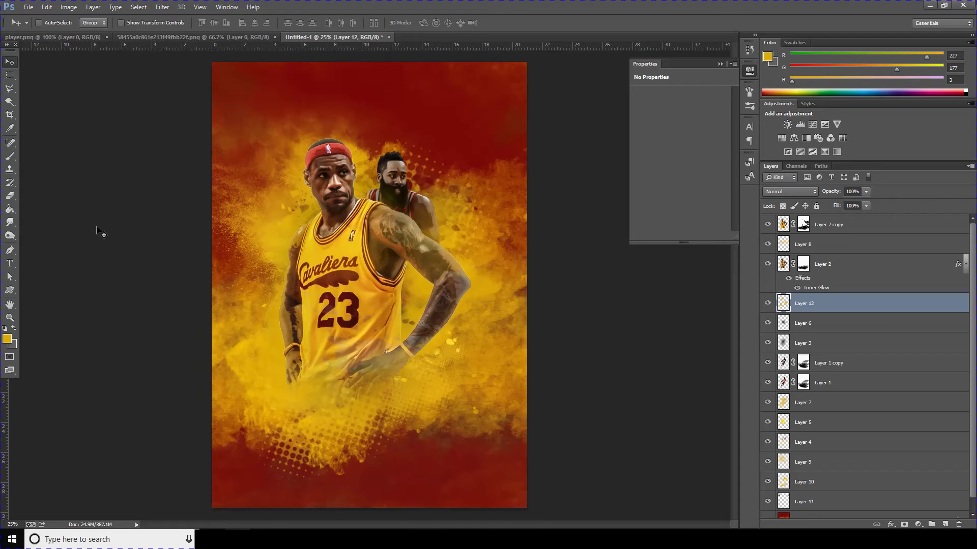
# Add a white 'READY TO WRITE' text line and move it lower on the poster
pyautogui.click(13, 266)
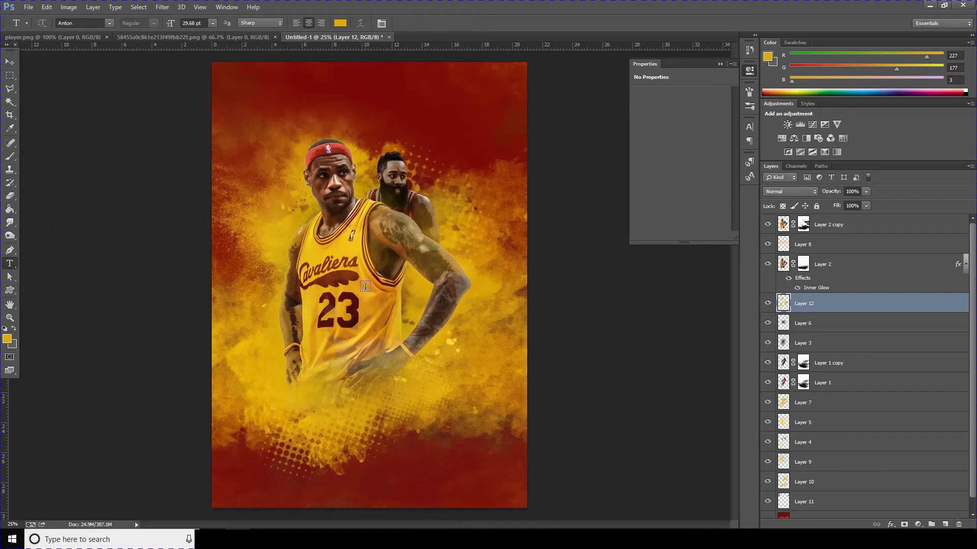
pyautogui.click(340, 343)
pyautogui.write('READY TO WRITE')
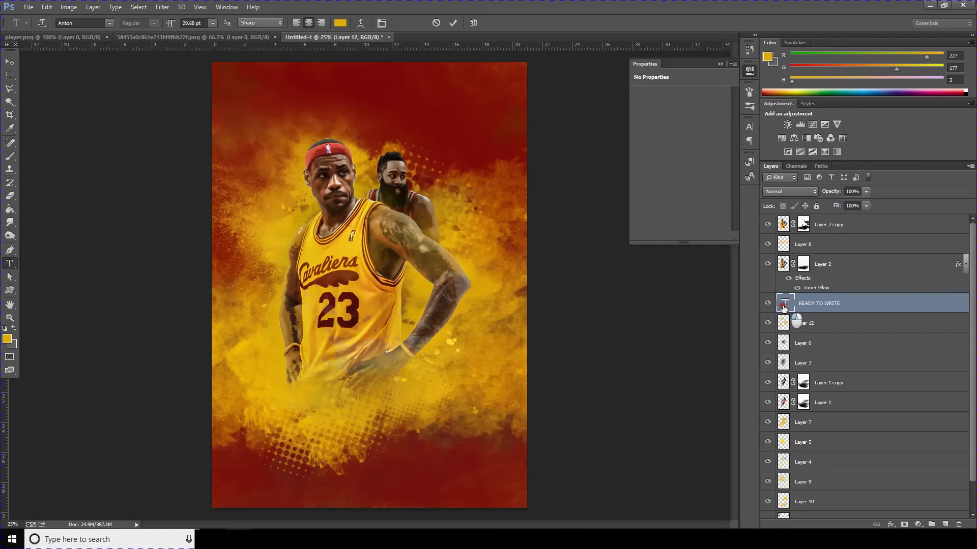
pyautogui.moveTo(784, 308); pyautogui.dragTo(780, 223)
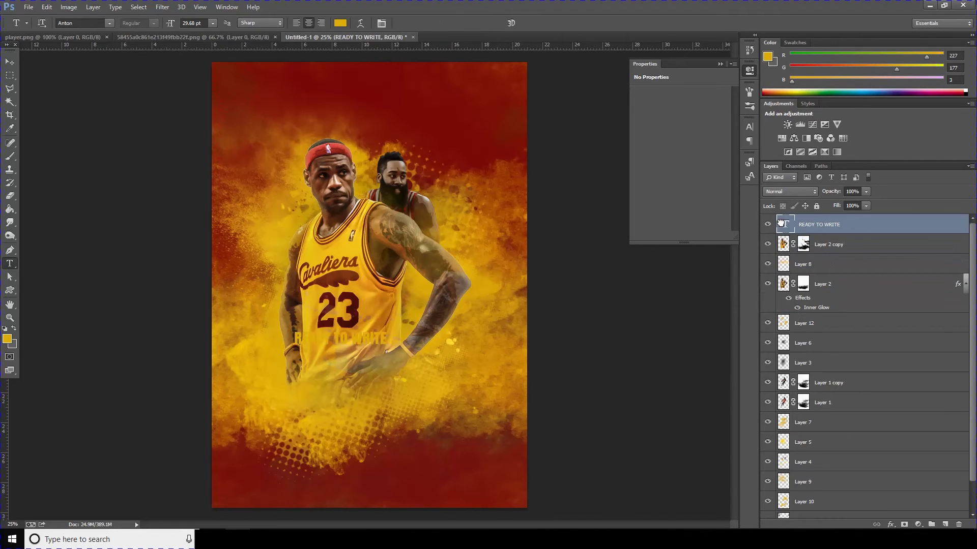
pyautogui.doubleClick(781, 223)
pyautogui.click(340, 22)
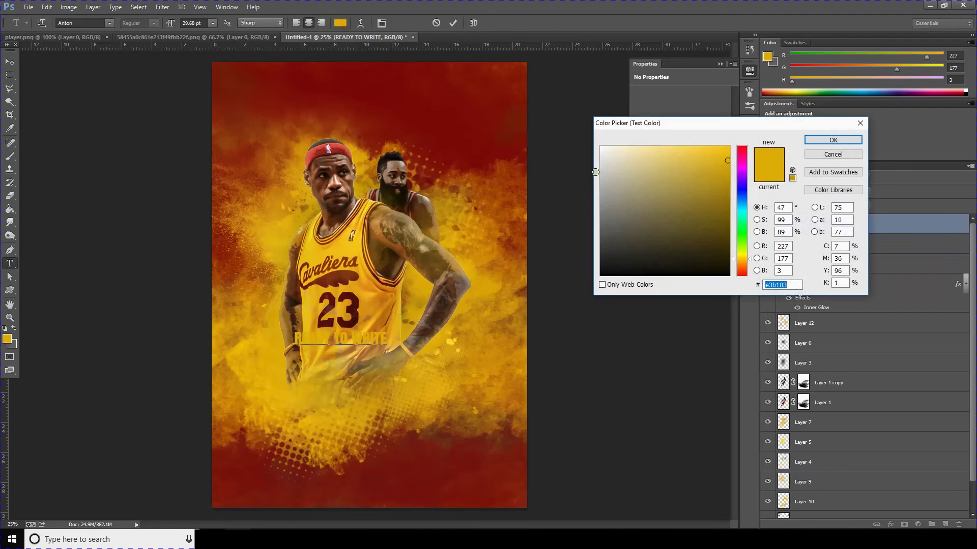
pyautogui.moveTo(616, 168); pyautogui.dragTo(568, 104)
pyautogui.click(833, 140)
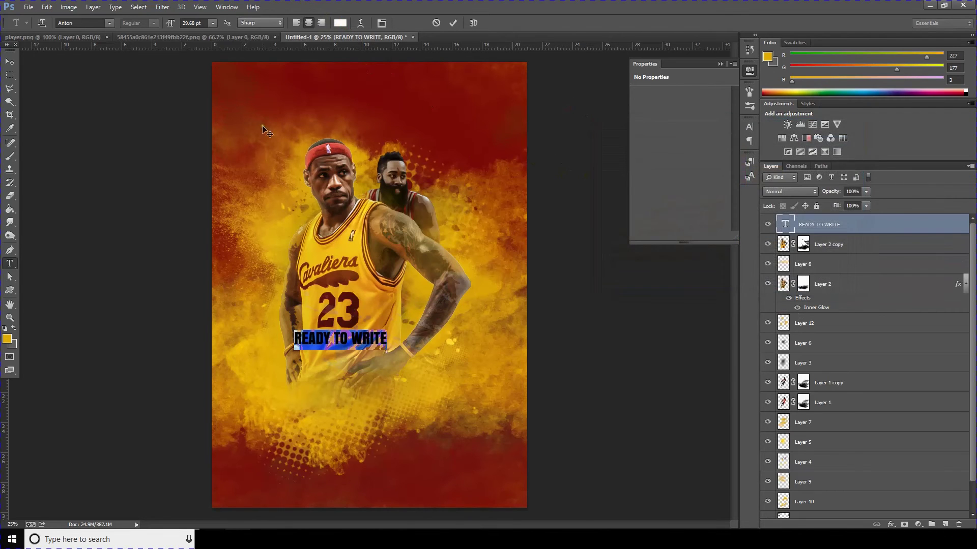
pyautogui.click(10, 61)
pyautogui.moveTo(366, 338); pyautogui.dragTo(365, 422)
# Retype the duplicate line as 'HISTORY' and scale it to nearly four times its size
pyautogui.doubleClick(785, 225)
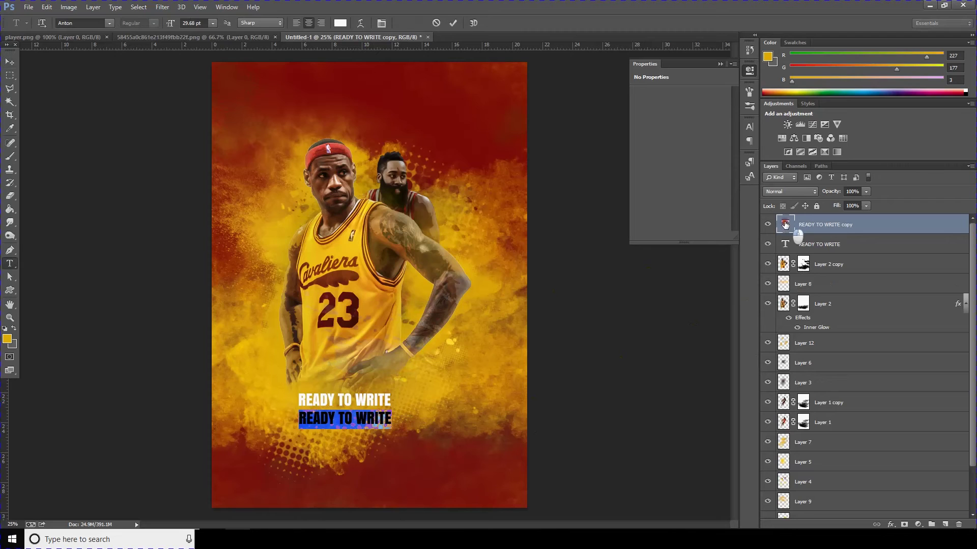
pyautogui.write('HIS')
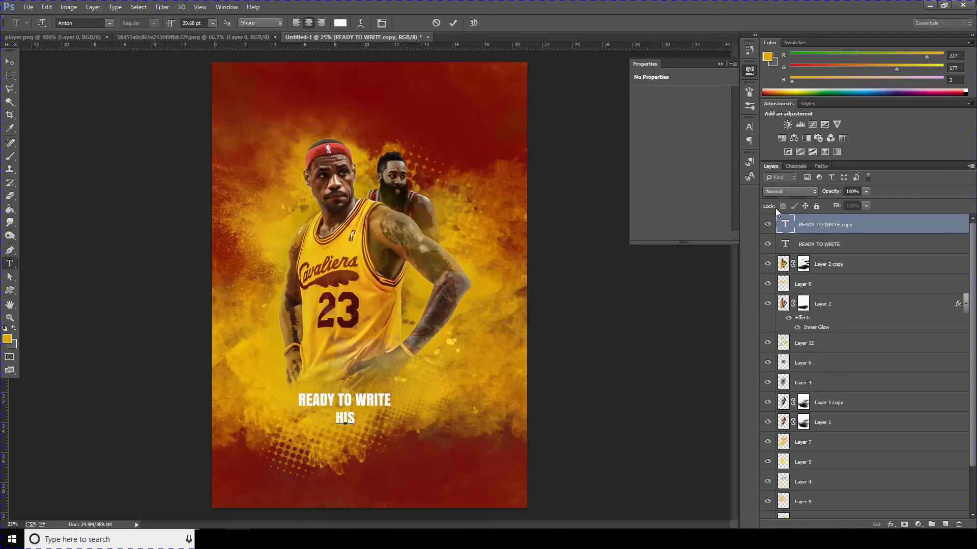
pyautogui.write('TOR')
pyautogui.write('Y')
pyautogui.click(8, 61)
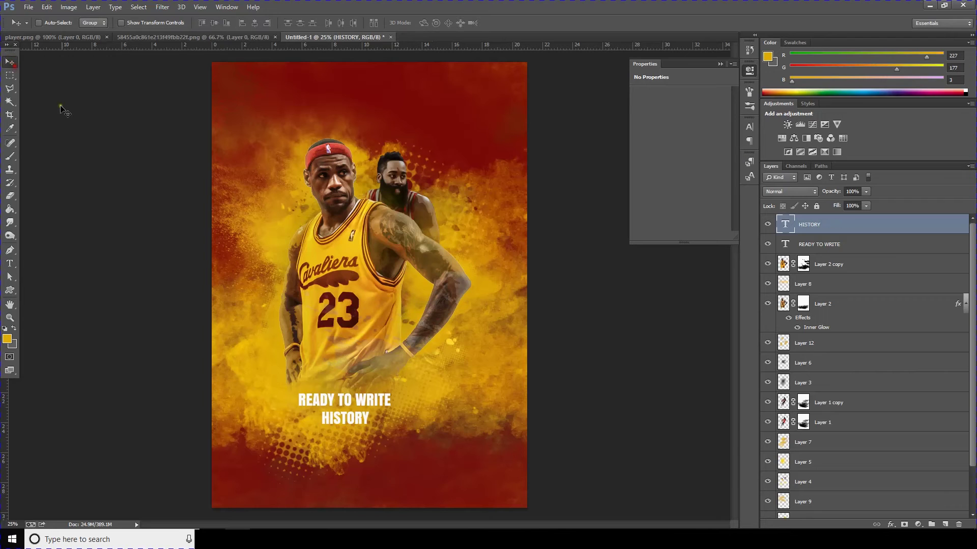
pyautogui.click(49, 7)
pyautogui.click(102, 196)
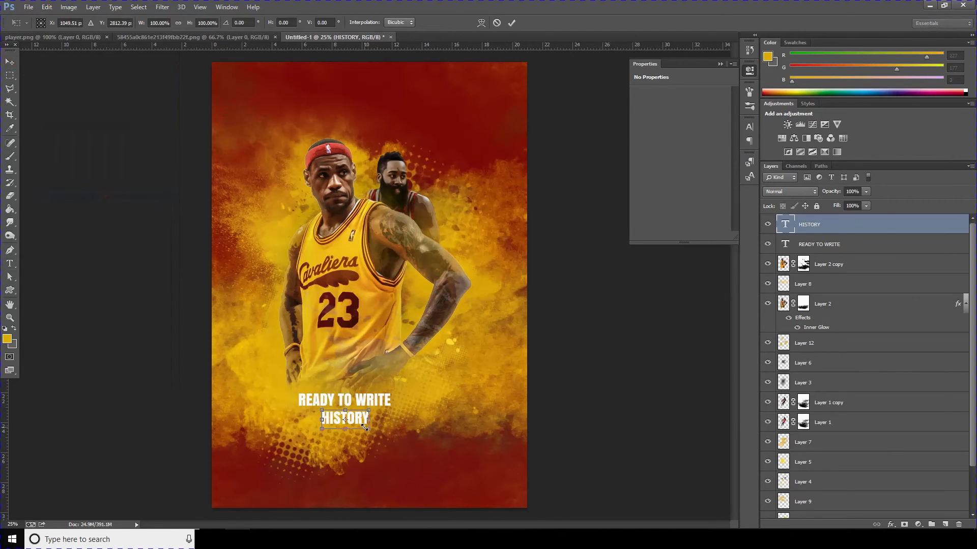
pyautogui.moveTo(365, 428); pyautogui.dragTo(405, 445)
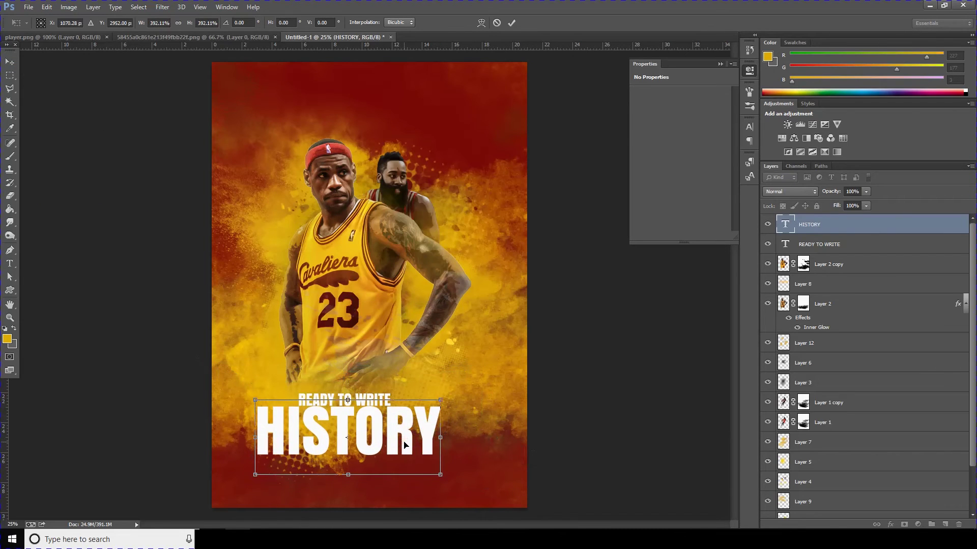
pyautogui.press('Return')
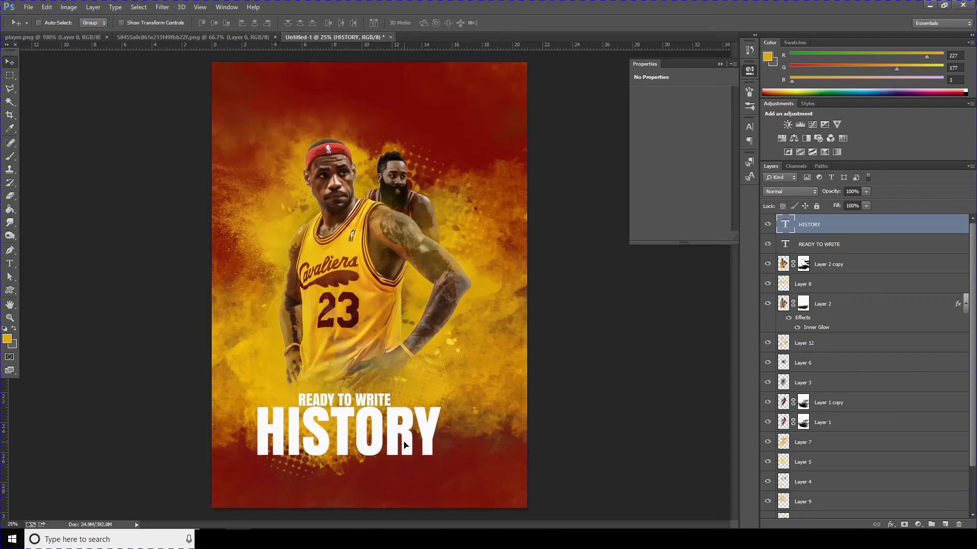
# Add layer masks to both title layers and paint away the bottom of the HISTORY letters
pyautogui.click(905, 526)
pyautogui.click(819, 243)
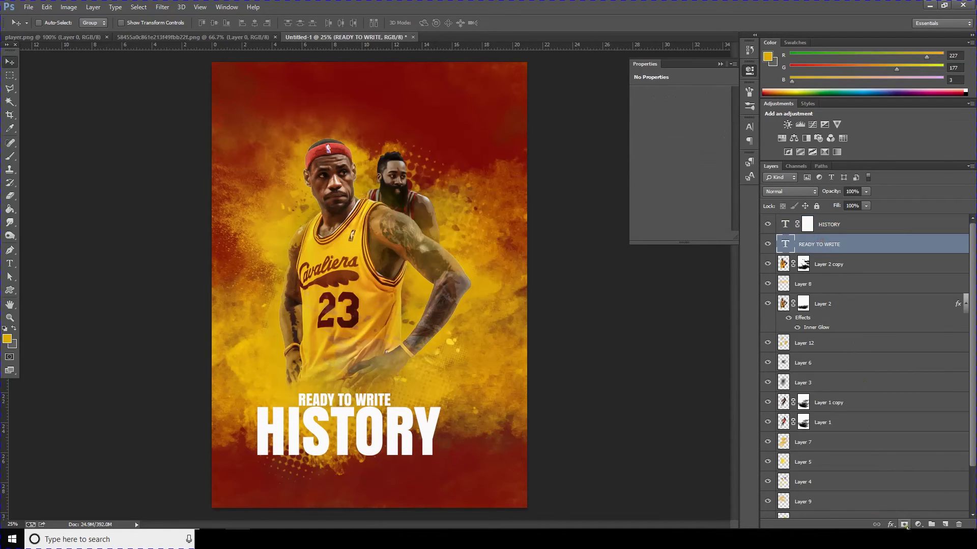
pyautogui.click(905, 526)
pyautogui.click(808, 225)
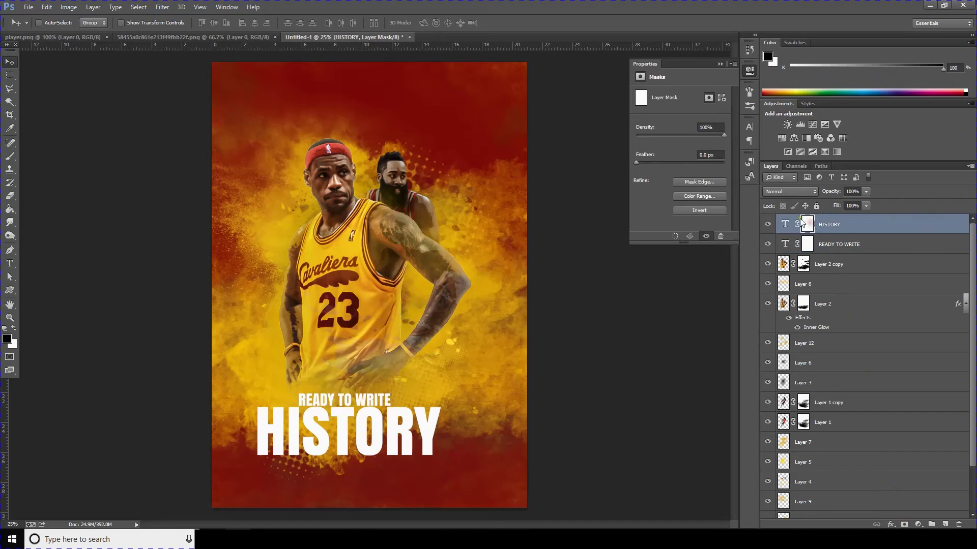
pyautogui.click(9, 156)
pyautogui.moveTo(447, 440)
pyautogui.mouseDown()
pyautogui.moveTo(387, 470)
pyautogui.moveTo(292, 460)
pyautogui.mouseUp()
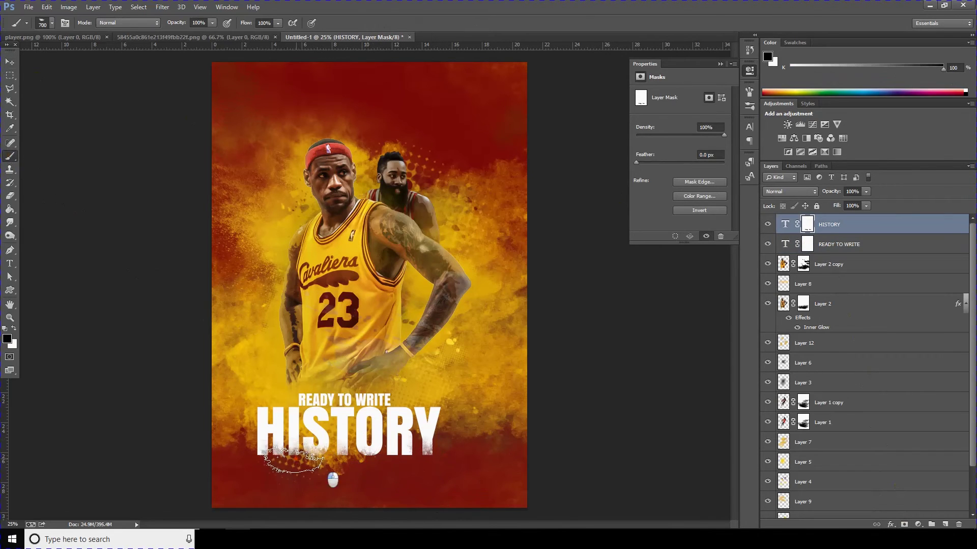
pyautogui.moveTo(292, 461); pyautogui.dragTo(262, 464)
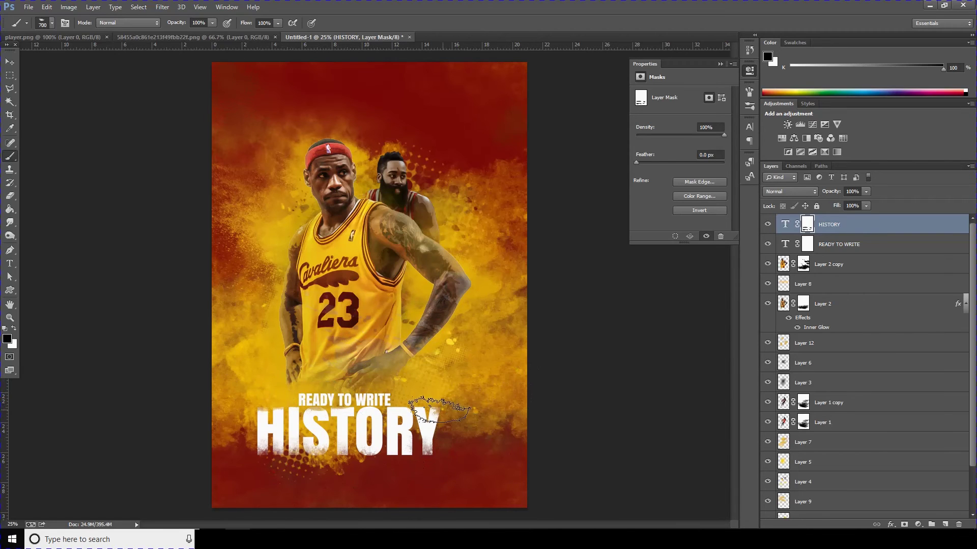
# Choose a large splatter brush preset and adjust its size to distress HISTORY
pyautogui.click(50, 28)
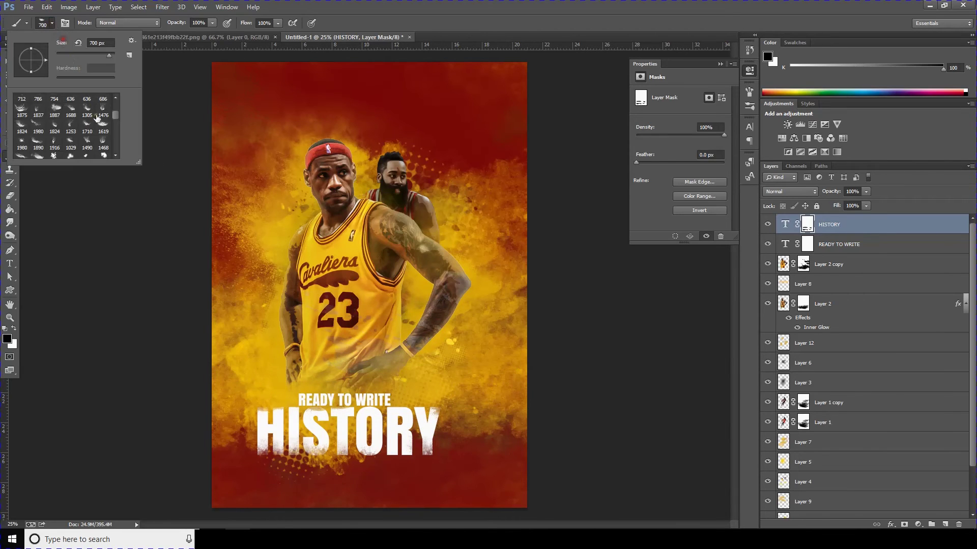
pyautogui.doubleClick(55, 133)
pyautogui.press('[')
pyautogui.press('[')
pyautogui.press('[')
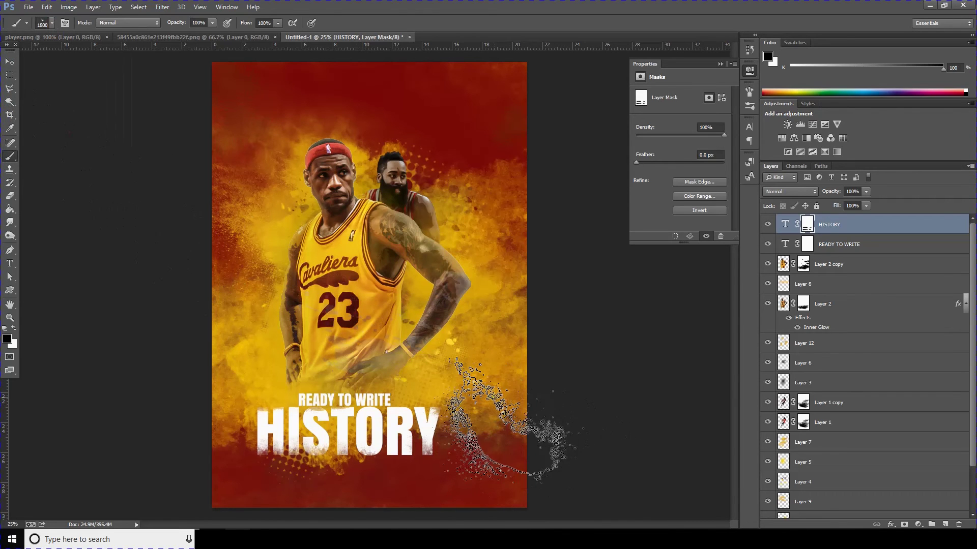
pyautogui.press(']')
pyautogui.press(']')
pyautogui.press(']')
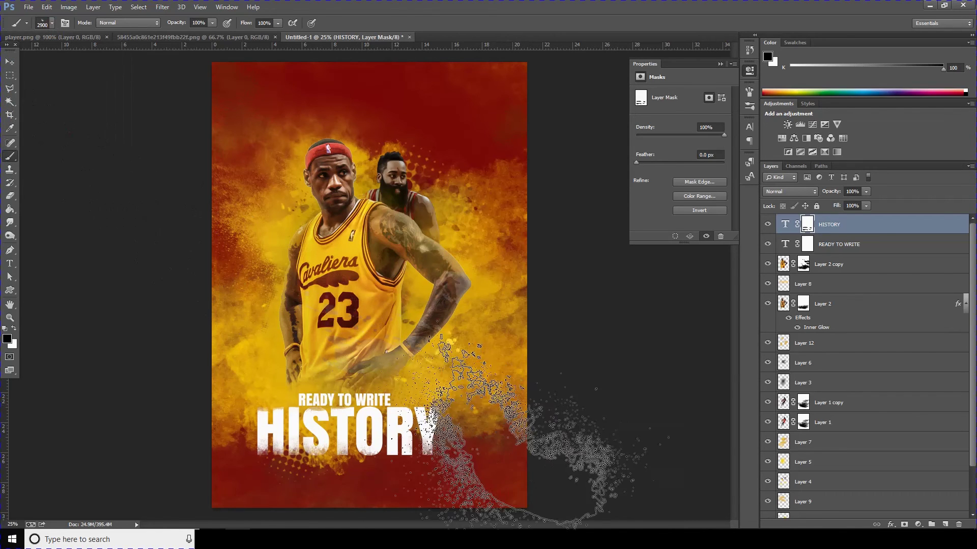
pyautogui.press(']')
pyautogui.press(']')
pyautogui.press(']')
pyautogui.press(']')
pyautogui.press(']')
pyautogui.press(']')
pyautogui.press(']')
pyautogui.press(']')
pyautogui.press(']')
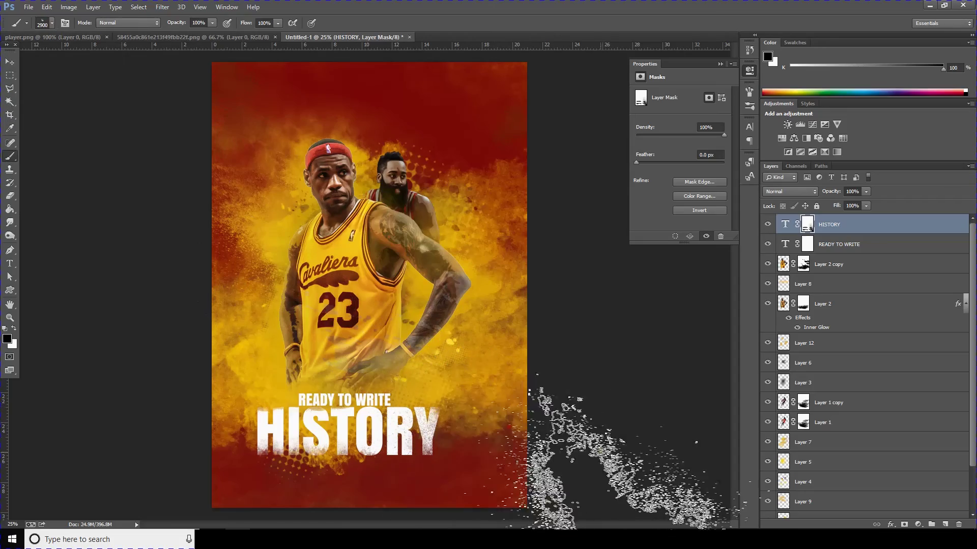
pyautogui.press('[')
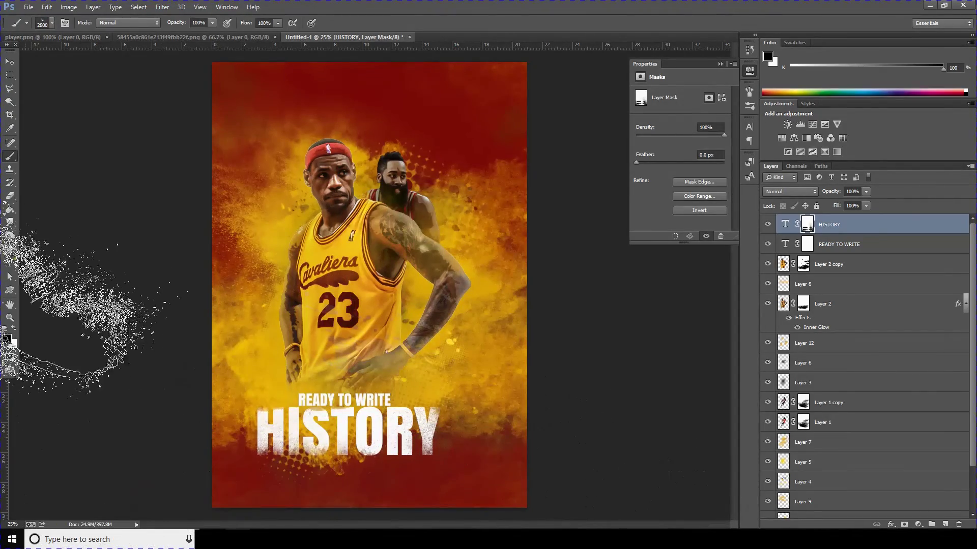
pyautogui.click(10, 62)
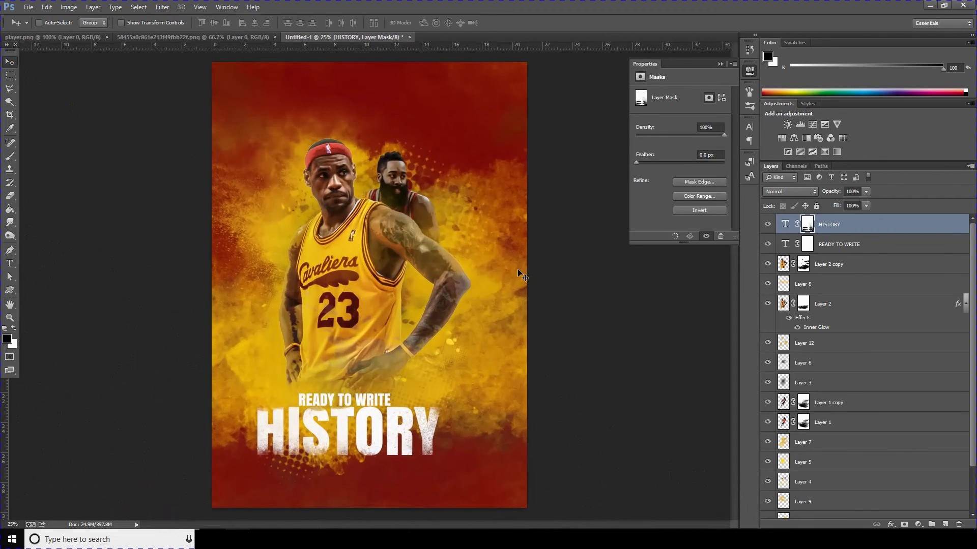
# Change the READY TO WRITE font to Aqua Grotesque
pyautogui.doubleClick(785, 246)
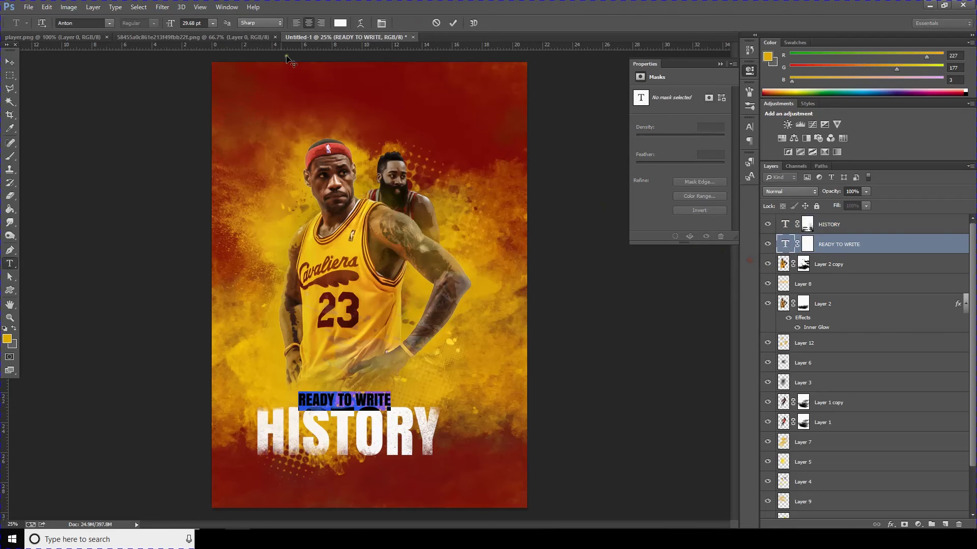
pyautogui.click(200, 7)
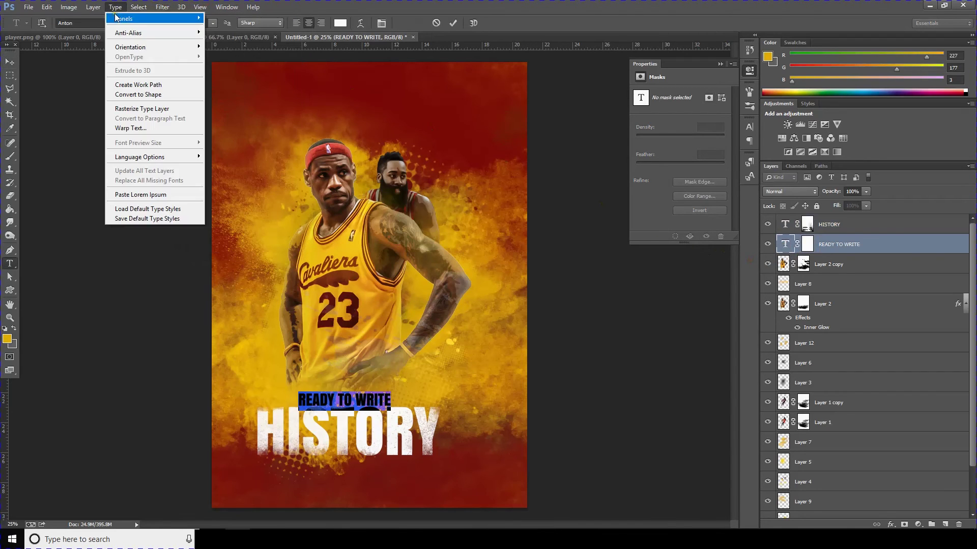
pyautogui.click(87, 23)
pyautogui.press('Down')
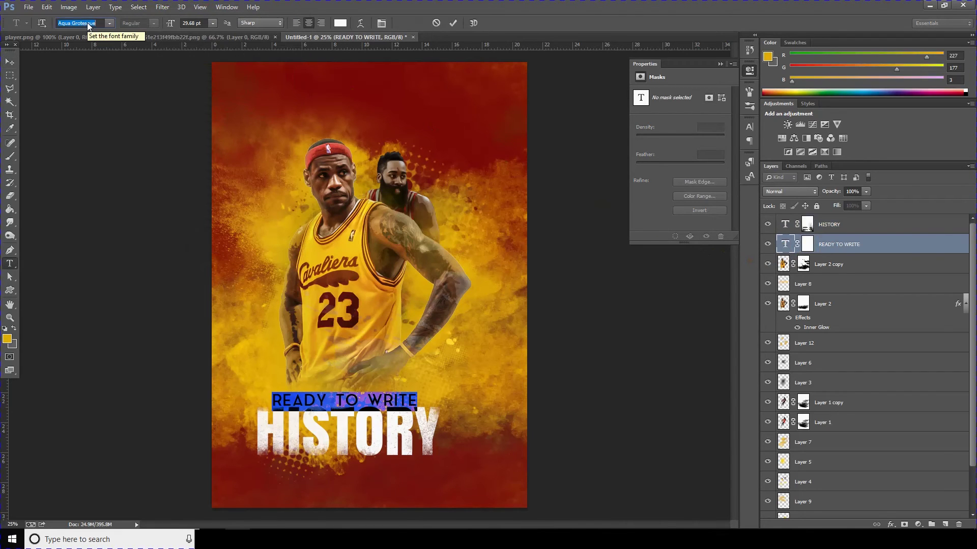
# In the Character panel, set READY TO WRITE to 15.68 pt with tracking 520
pyautogui.click(227, 6)
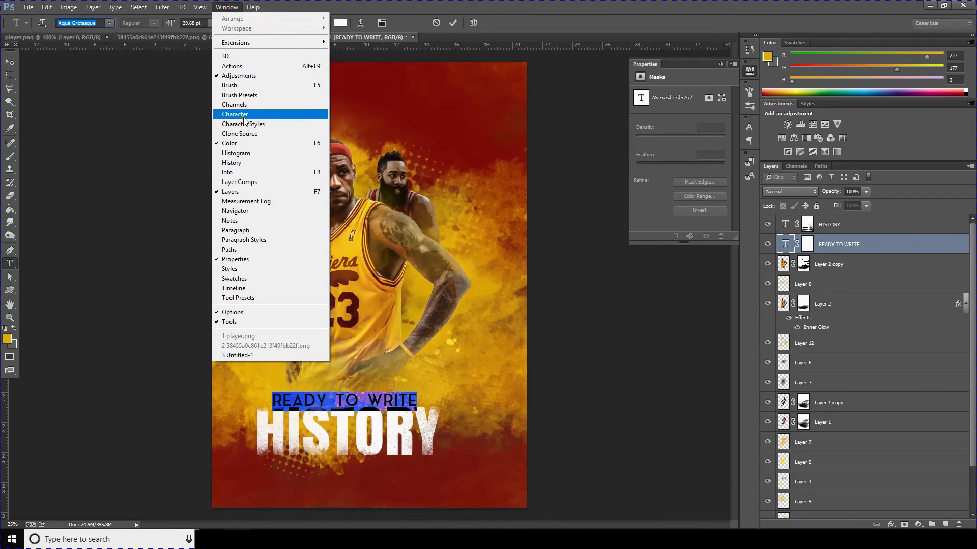
pyautogui.click(244, 115)
pyautogui.click(708, 159)
pyautogui.write('200')
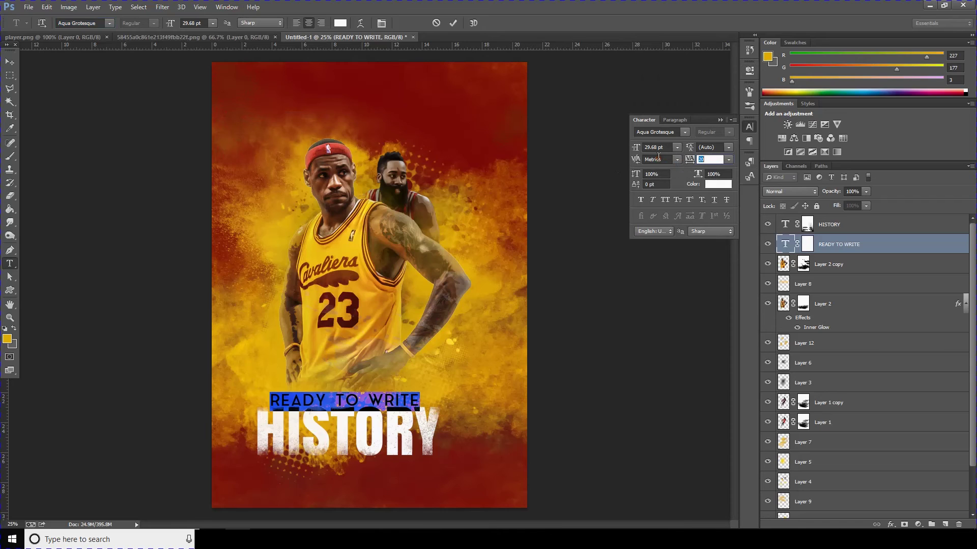
pyautogui.press('Return')
pyautogui.moveTo(636, 147); pyautogui.dragTo(590, 159)
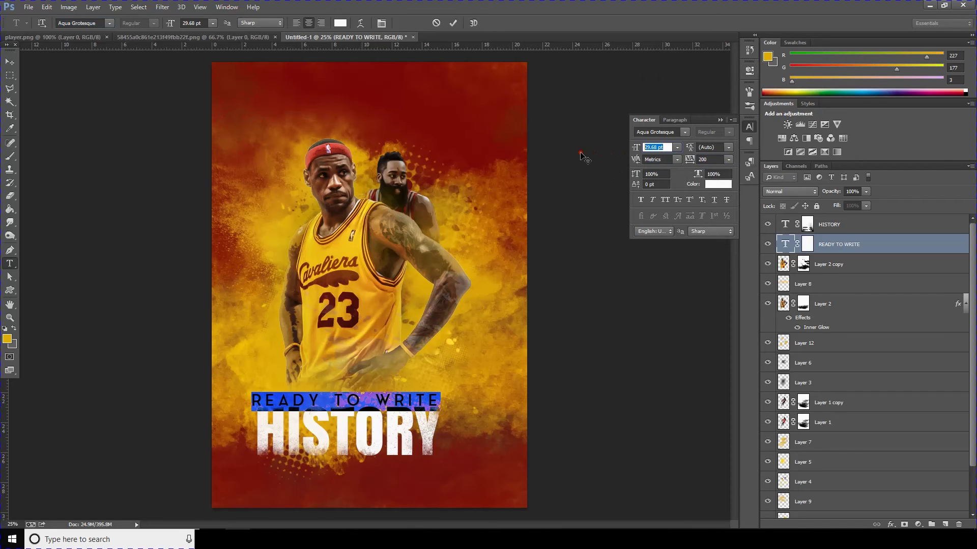
pyautogui.click(703, 159)
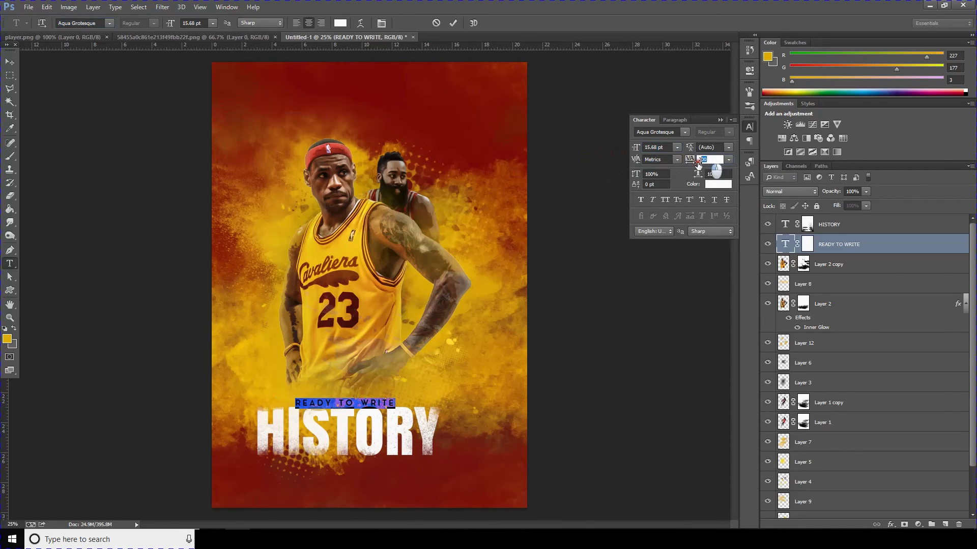
pyautogui.write('520')
pyautogui.press('Return')
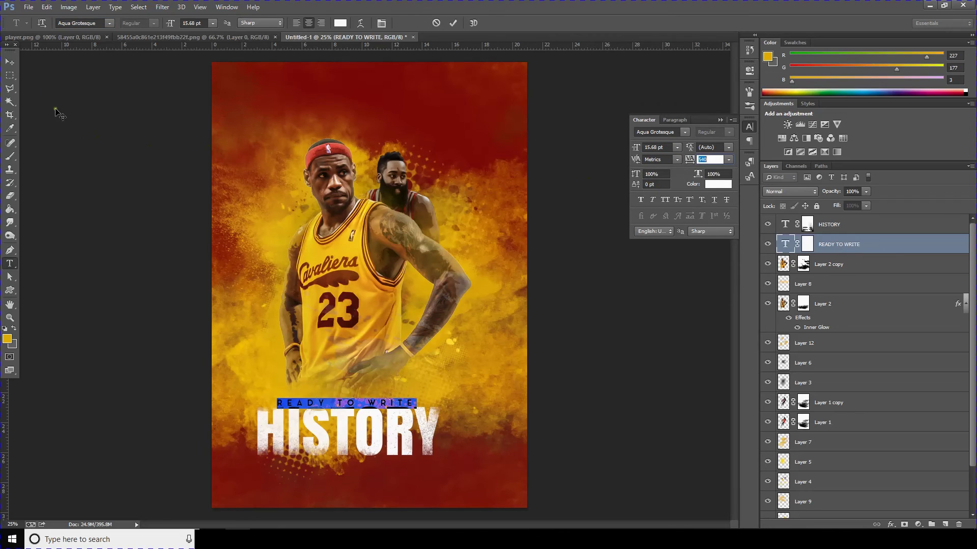
pyautogui.click(10, 62)
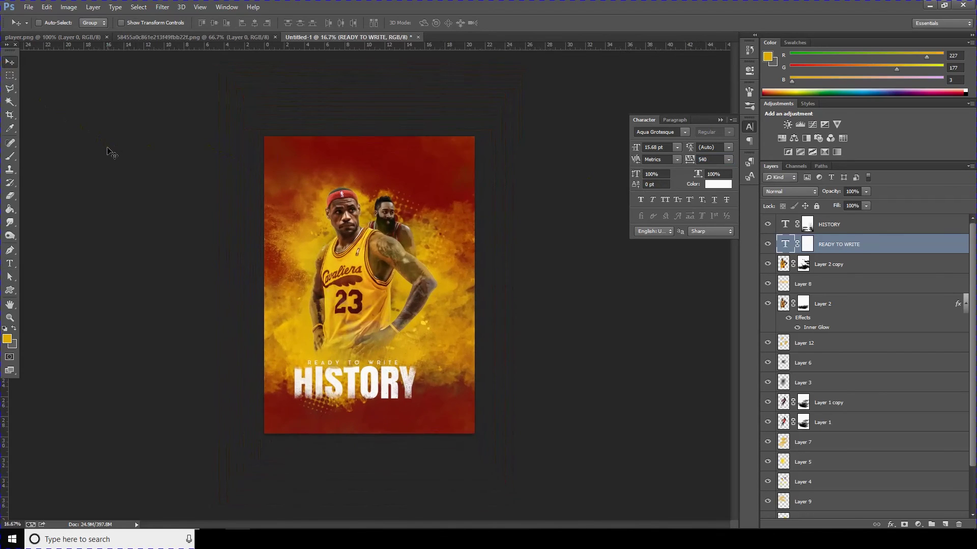
# Select the HISTORY and READY TO WRITE layers and shift both titles slightly upward
pyautogui.click(790, 226)
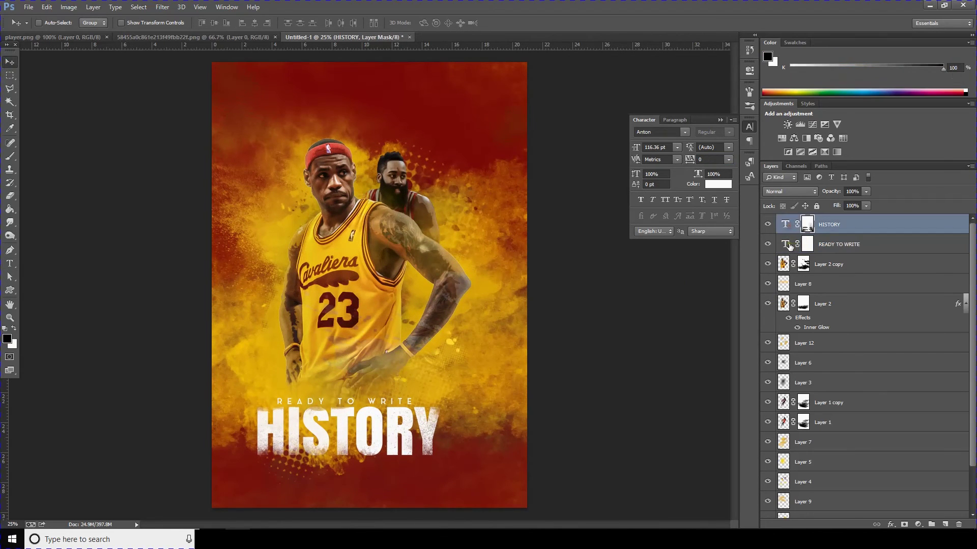
pyautogui.keyDown('shift'); pyautogui.click(792, 244); pyautogui.keyUp('shift')
pyautogui.moveTo(395, 424); pyautogui.dragTo(412, 408)
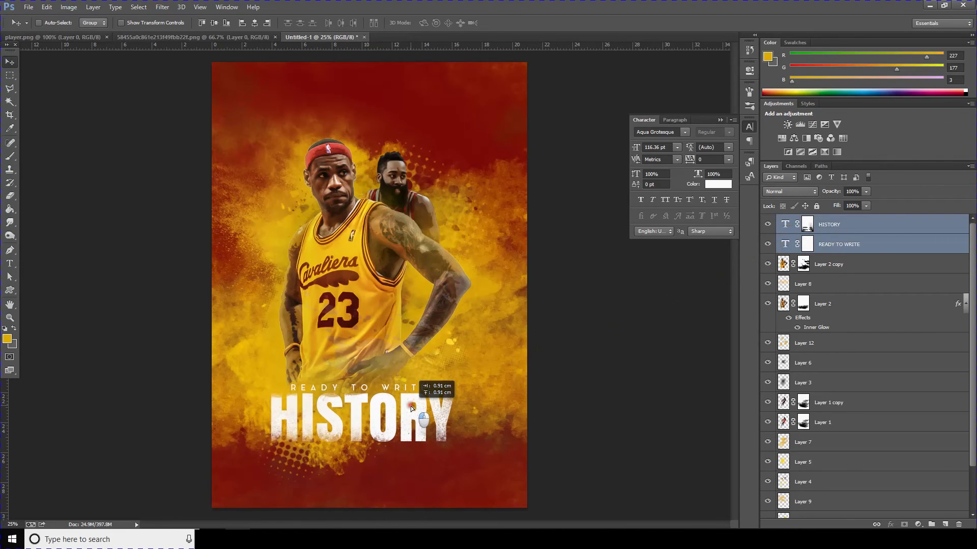
pyautogui.moveTo(411, 407); pyautogui.dragTo(411, 407)
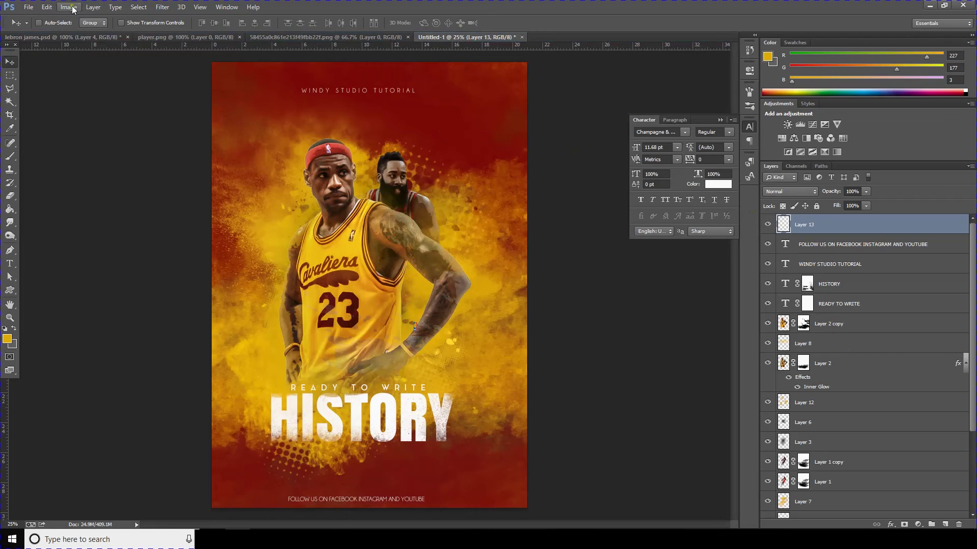
# Scale the NBA logo down and place it beside the Y of HISTORY
pyautogui.click(68, 7)
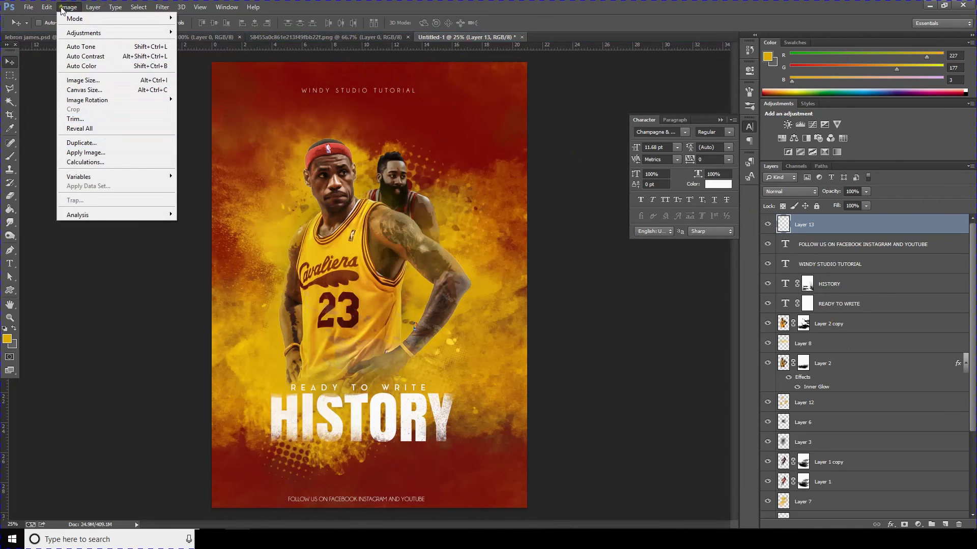
pyautogui.moveTo(47, 7)
pyautogui.click(82, 196)
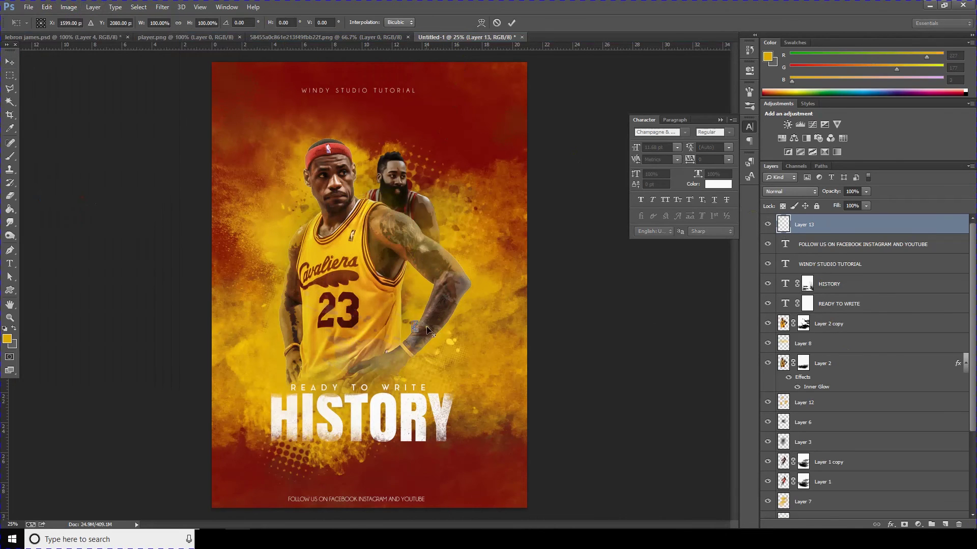
pyautogui.moveTo(419, 321); pyautogui.dragTo(424, 306)
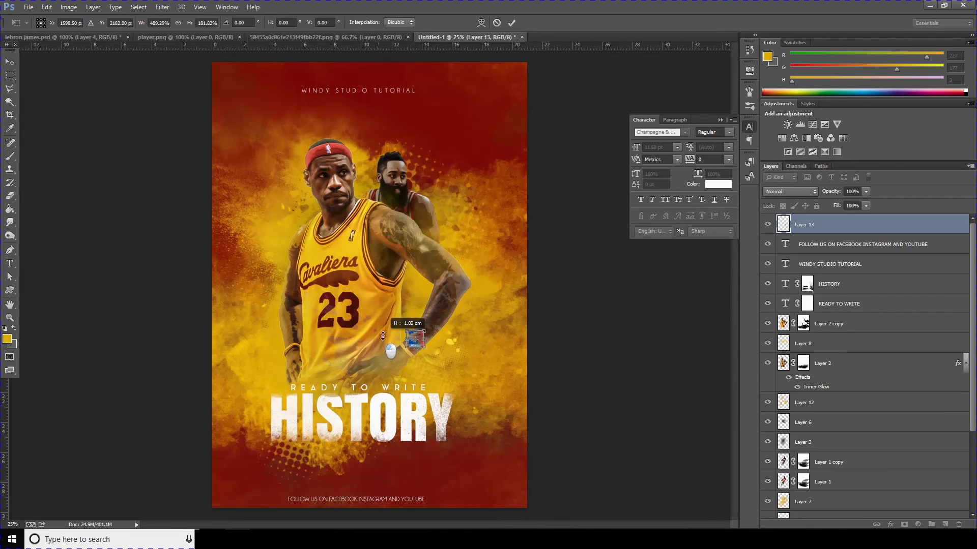
pyautogui.moveTo(308, 403); pyautogui.dragTo(304, 453)
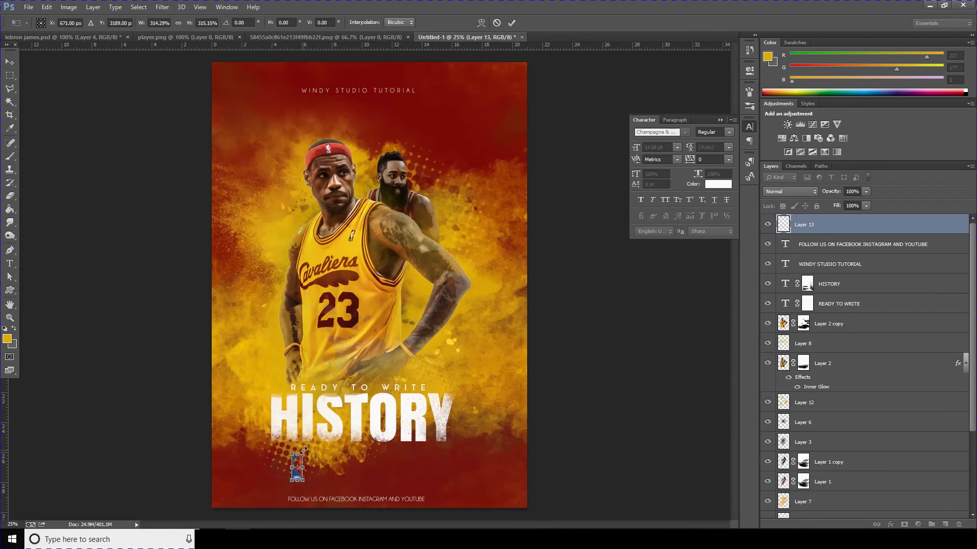
pyautogui.press('Return')
pyautogui.moveTo(305, 470); pyautogui.dragTo(468, 426)
# Apply a white (#ffffff) Color Overlay effect to the NBA logo layer
pyautogui.click(889, 526)
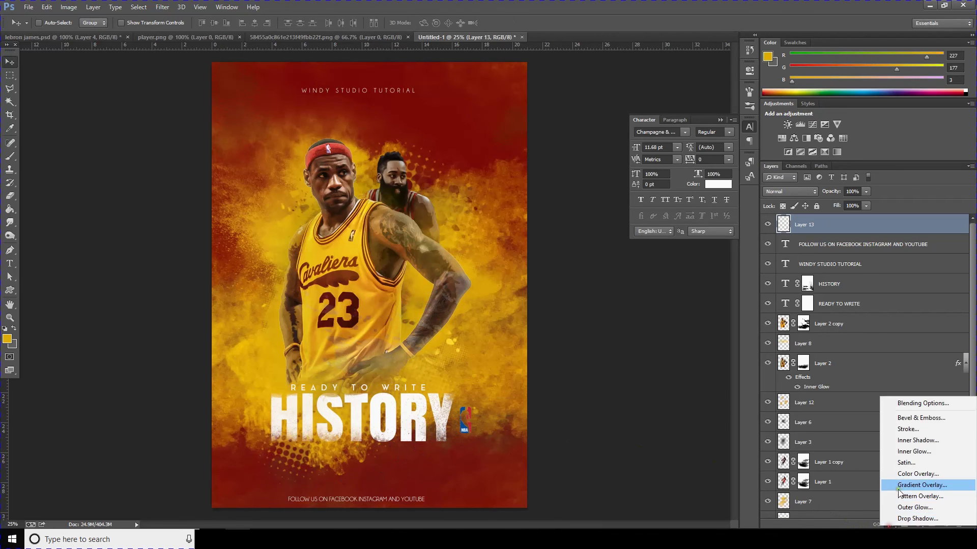
pyautogui.click(901, 474)
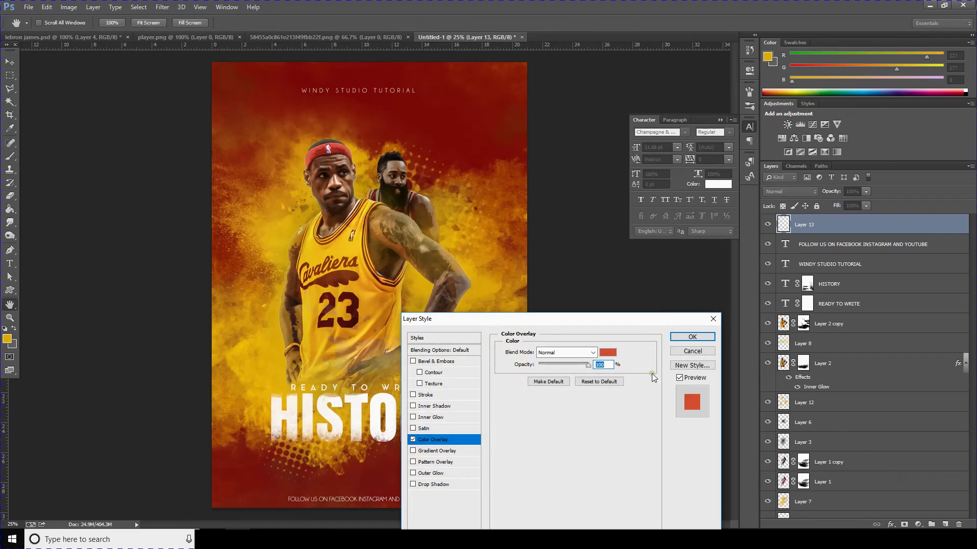
pyautogui.click(607, 353)
pyautogui.click(601, 148)
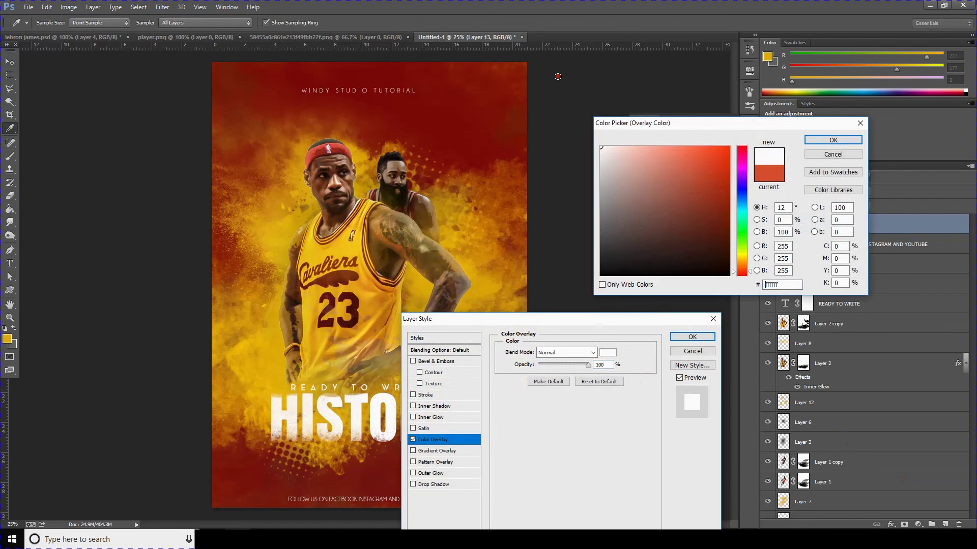
pyautogui.click(814, 141)
pyautogui.click(692, 337)
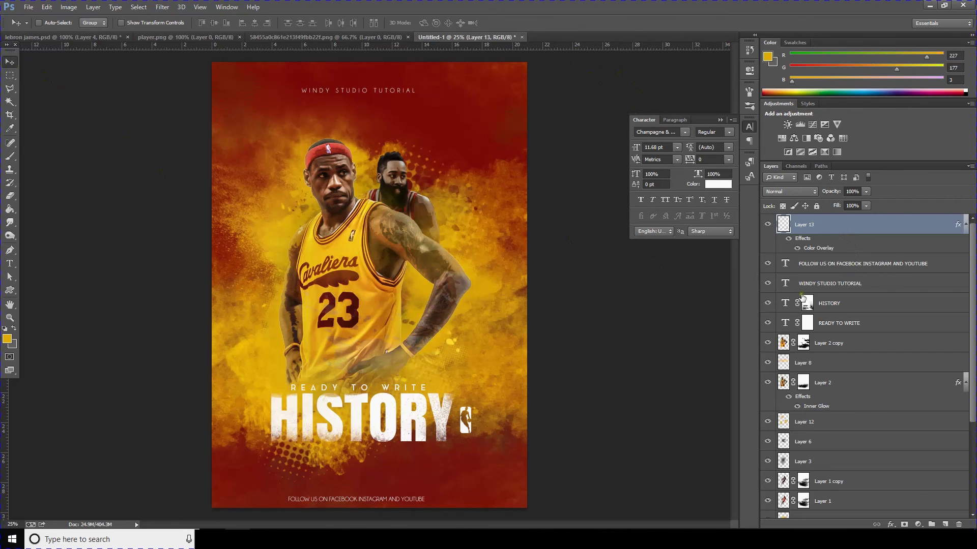
# Select layers from HISTORY down to Background and stamp them with Ctrl+Shift+Alt+E
pyautogui.click(815, 308)
pyautogui.hotkey('ctrl', 'shift', 'alt', 'e')
pyautogui.scroll(-5, 835, 442)
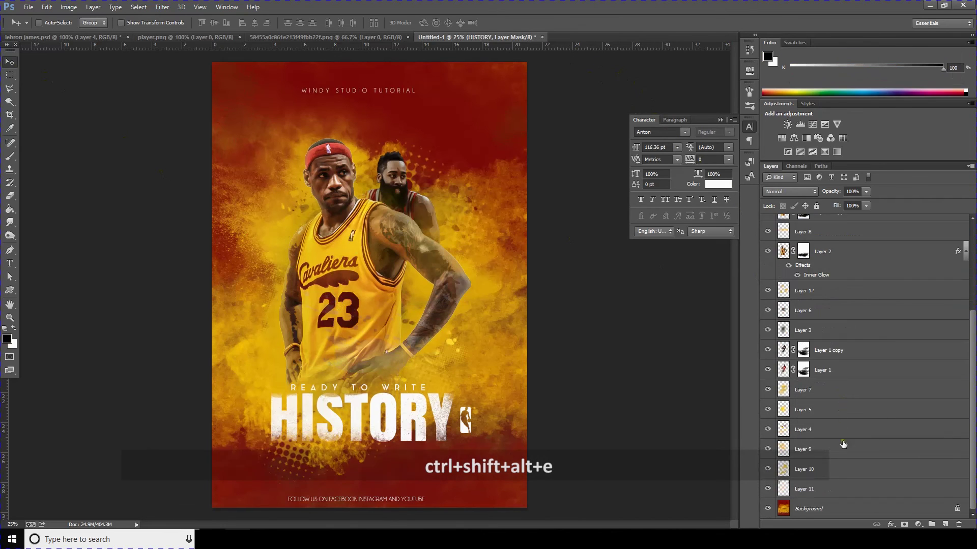
pyautogui.keyDown('shift'); pyautogui.click(825, 509); pyautogui.keyUp('shift')
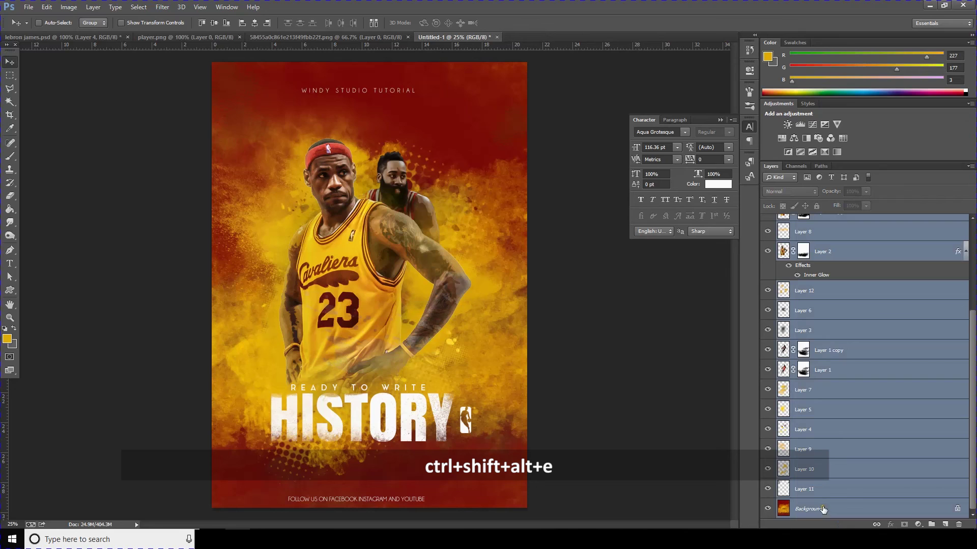
pyautogui.hotkey('ctrl', 'shift', 'alt', 'e')
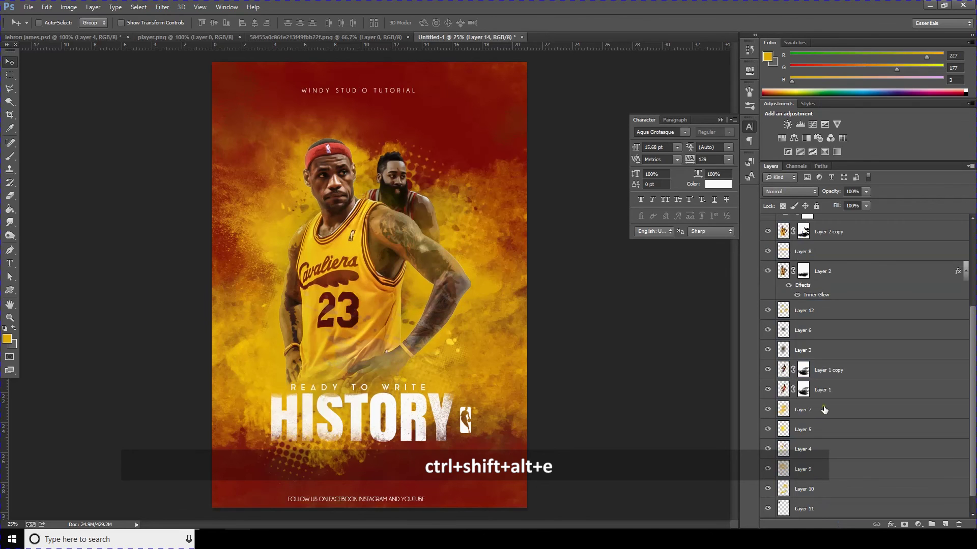
pyautogui.scroll(5, 845, 391)
pyautogui.scroll(1, 879, 362)
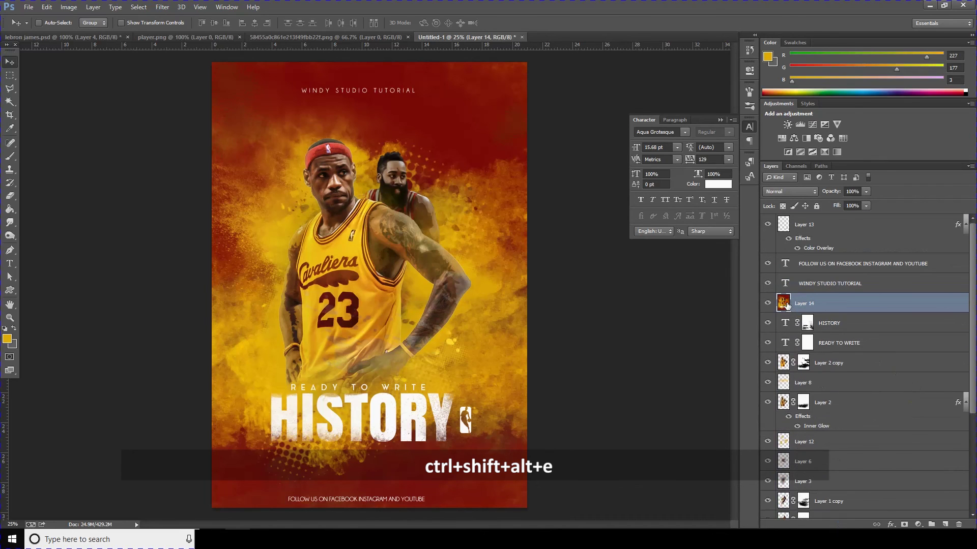
# Apply a Camera Raw Filter raising exposure, orange saturation and sharpening amount
pyautogui.click(170, 8)
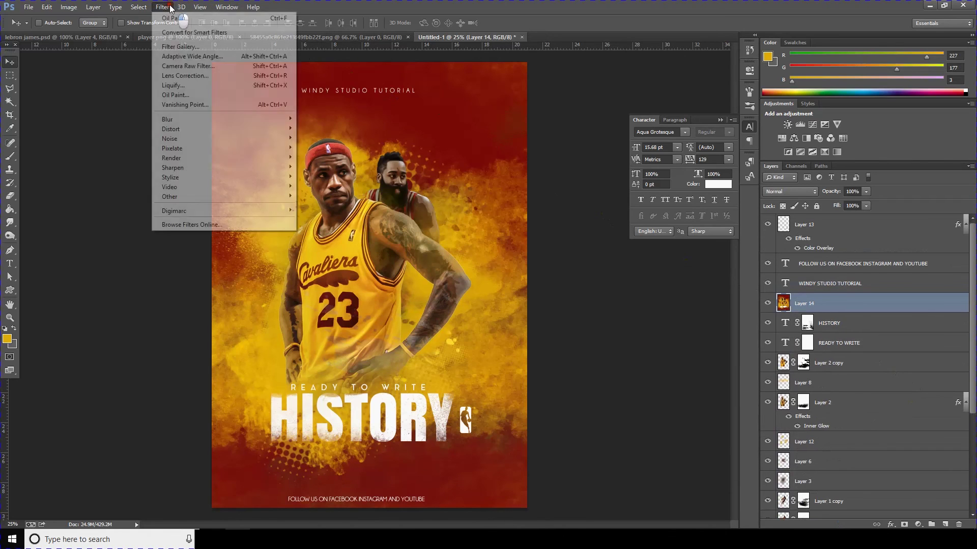
pyautogui.click(186, 67)
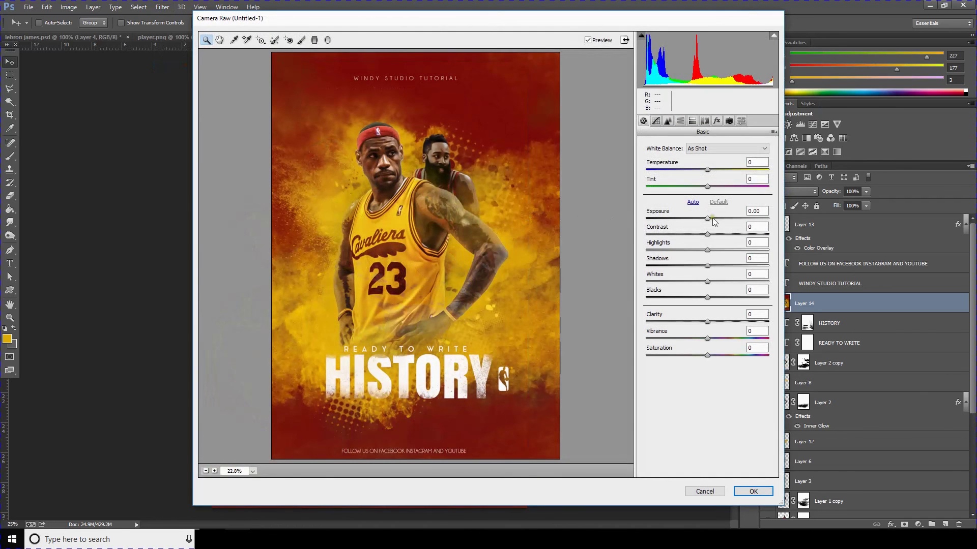
pyautogui.moveTo(713, 222); pyautogui.dragTo(704, 233)
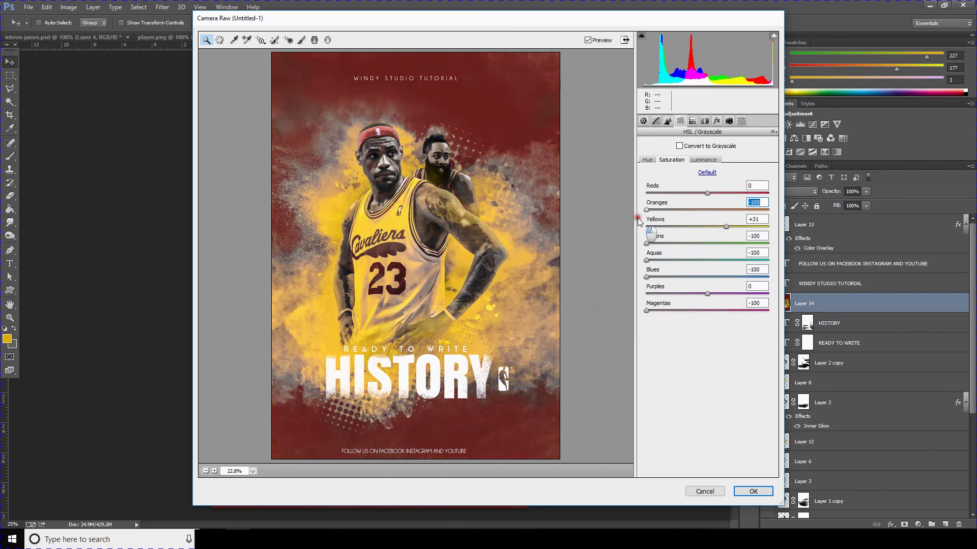
pyautogui.moveTo(639, 219)
pyautogui.mouseDown()
pyautogui.moveTo(722, 221)
pyautogui.moveTo(722, 195)
pyautogui.mouseUp()
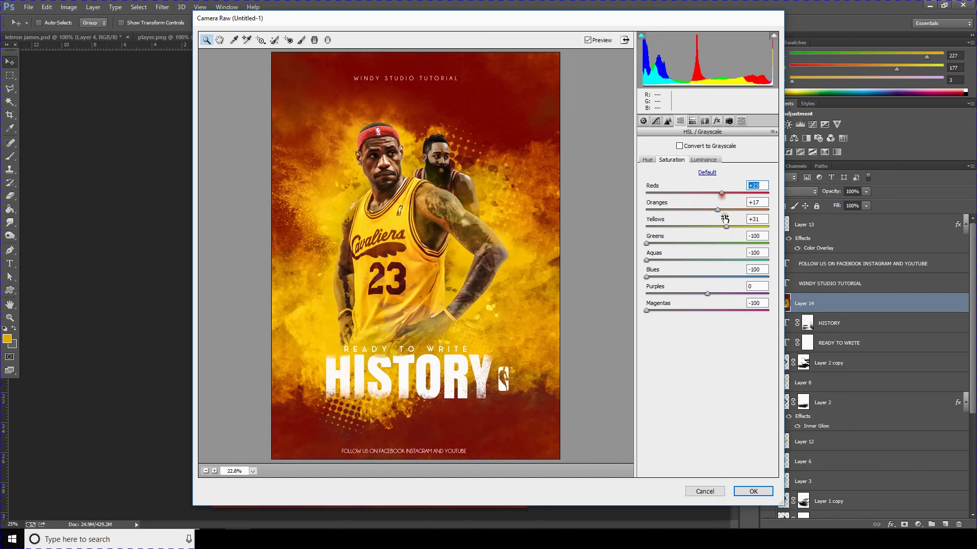
pyautogui.click(668, 121)
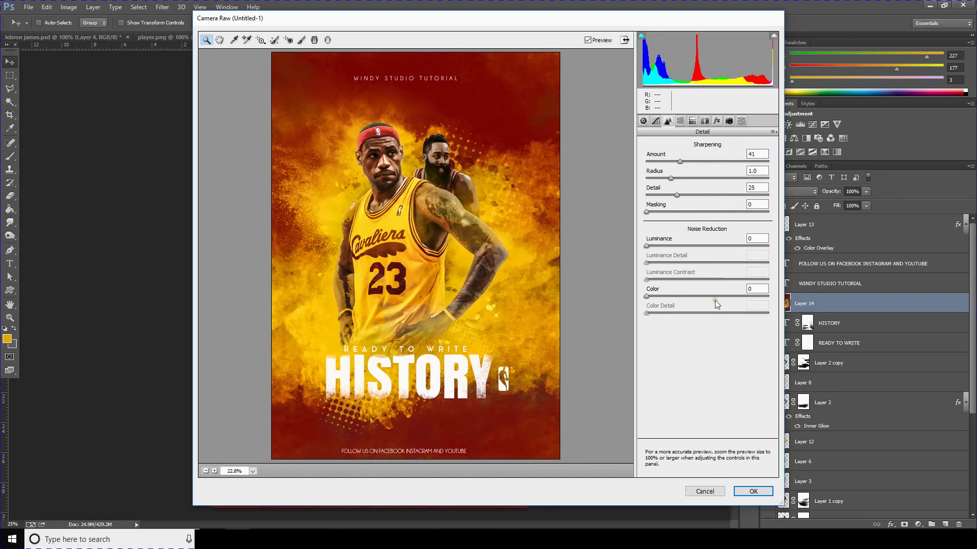
pyautogui.click(681, 163)
pyautogui.click(753, 492)
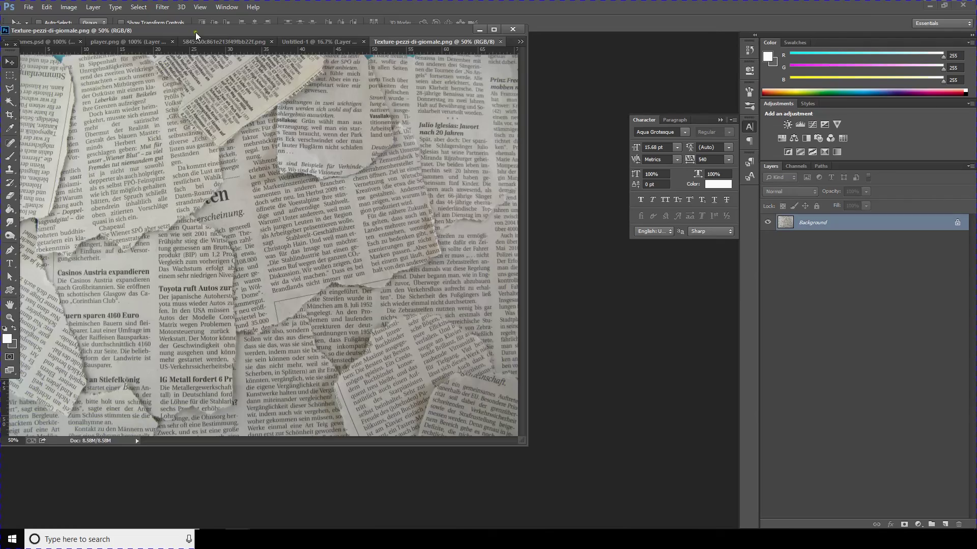
# Drag the newspaper texture onto the poster, set it to Soft Light, and nudge it up-left
pyautogui.moveTo(197, 37); pyautogui.dragTo(303, 36)
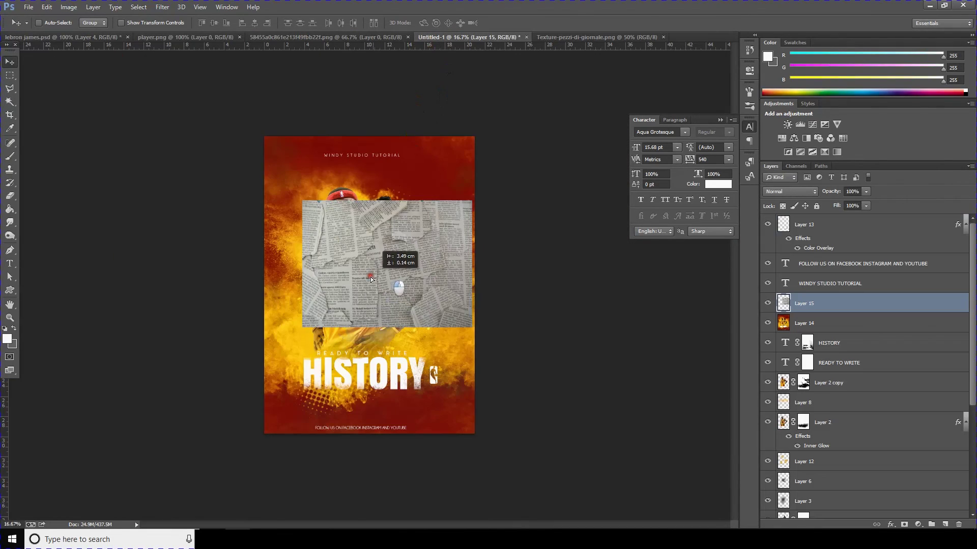
pyautogui.moveTo(91, 48); pyautogui.dragTo(402, 264)
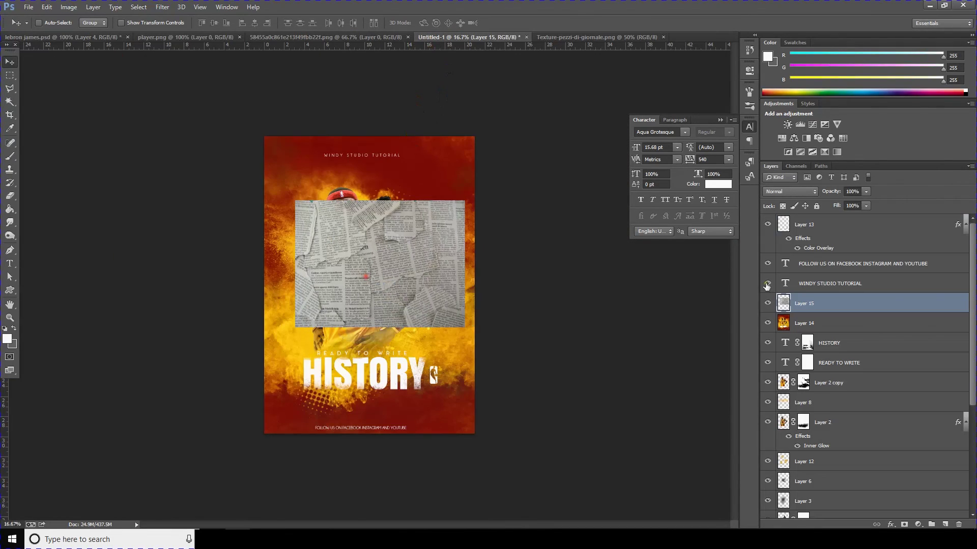
pyautogui.click(782, 195)
pyautogui.click(771, 331)
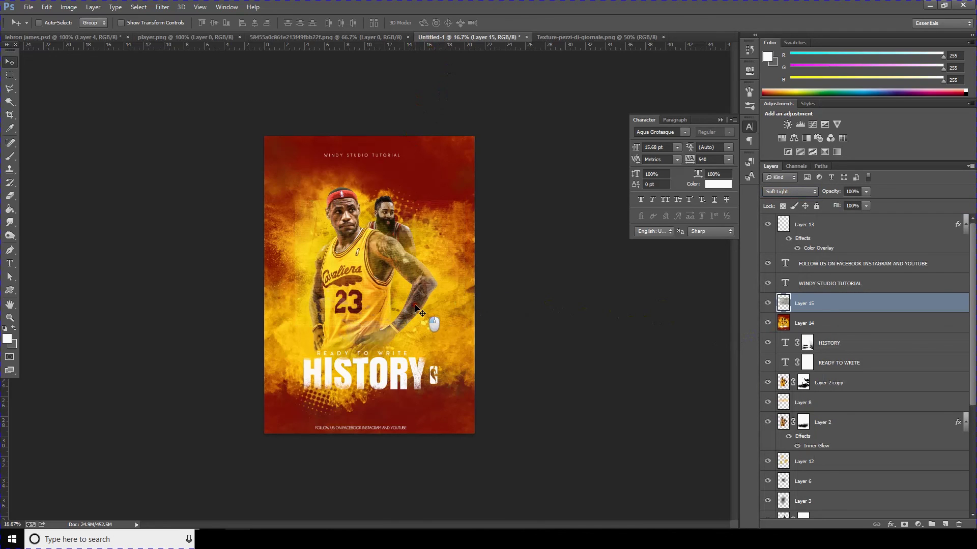
pyautogui.moveTo(415, 307); pyautogui.dragTo(404, 292)
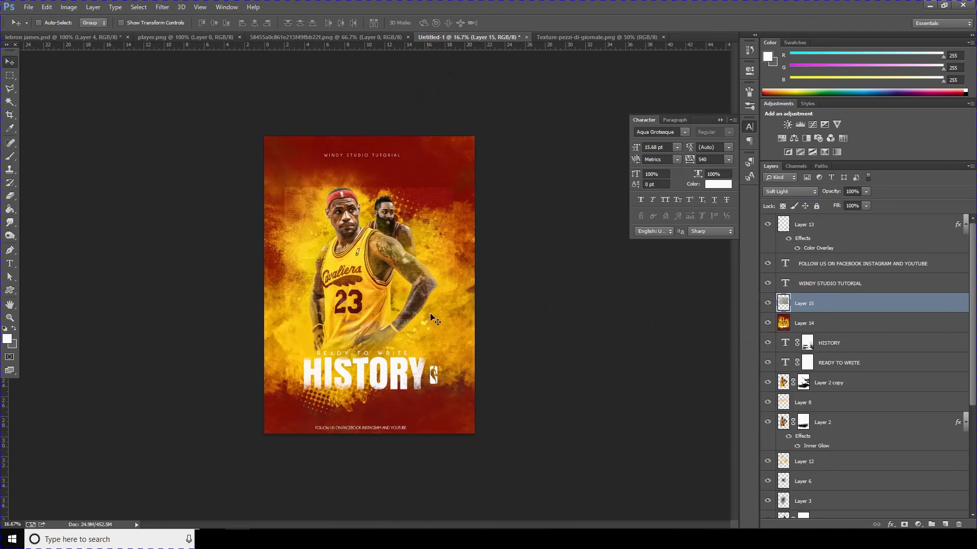
pyautogui.click(47, 7)
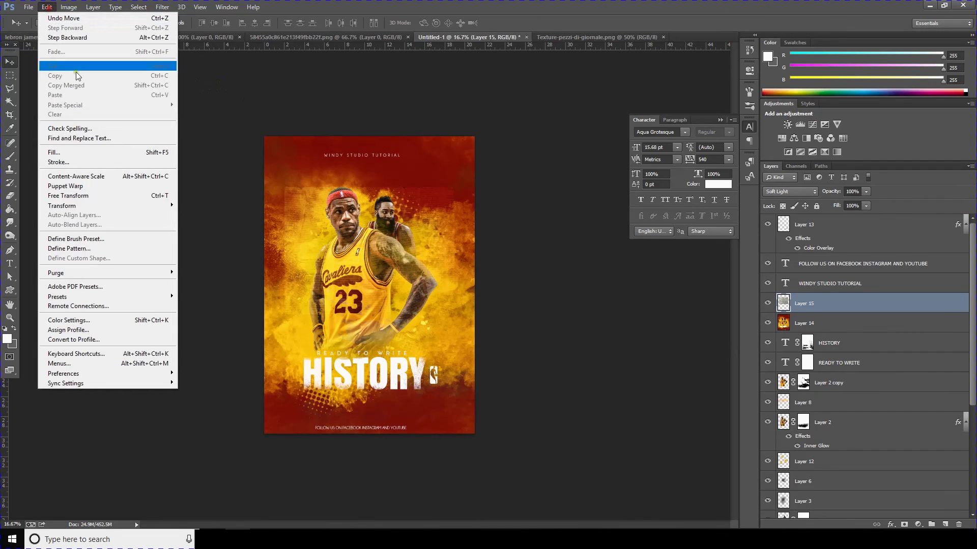
# Rotate the newspaper texture about -91° and scale it past the canvas edges
pyautogui.click(108, 199)
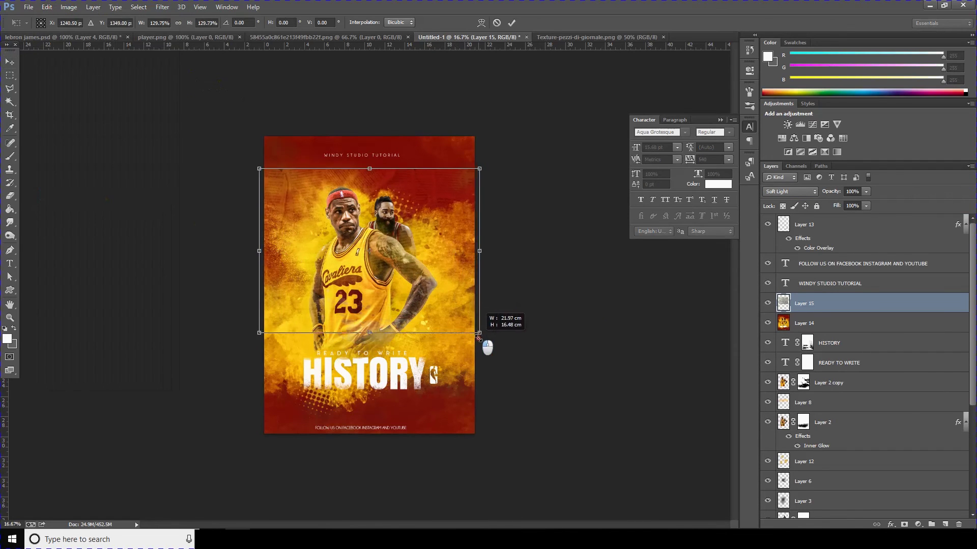
pyautogui.moveTo(454, 311)
pyautogui.mouseDown()
pyautogui.moveTo(516, 348)
pyautogui.moveTo(429, 165)
pyautogui.mouseUp()
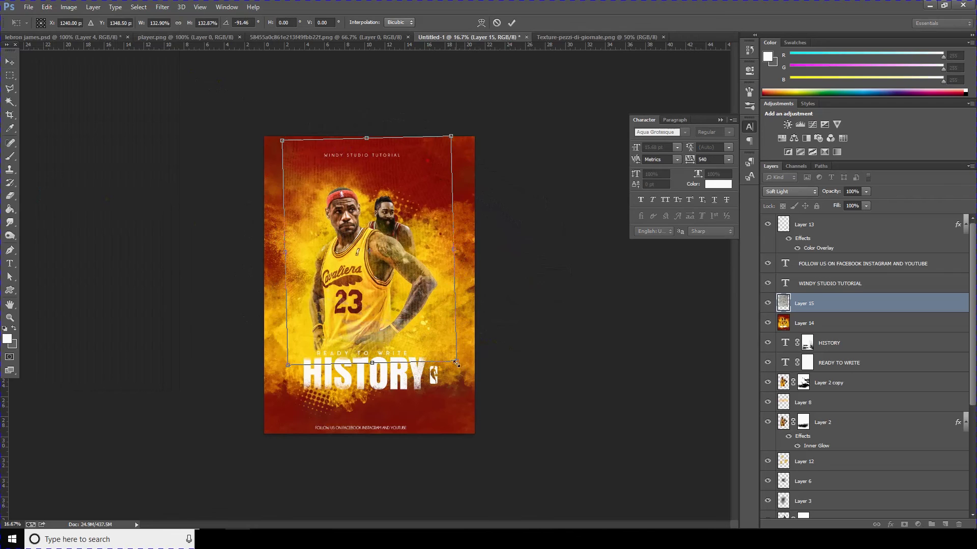
pyautogui.moveTo(456, 364); pyautogui.dragTo(531, 426)
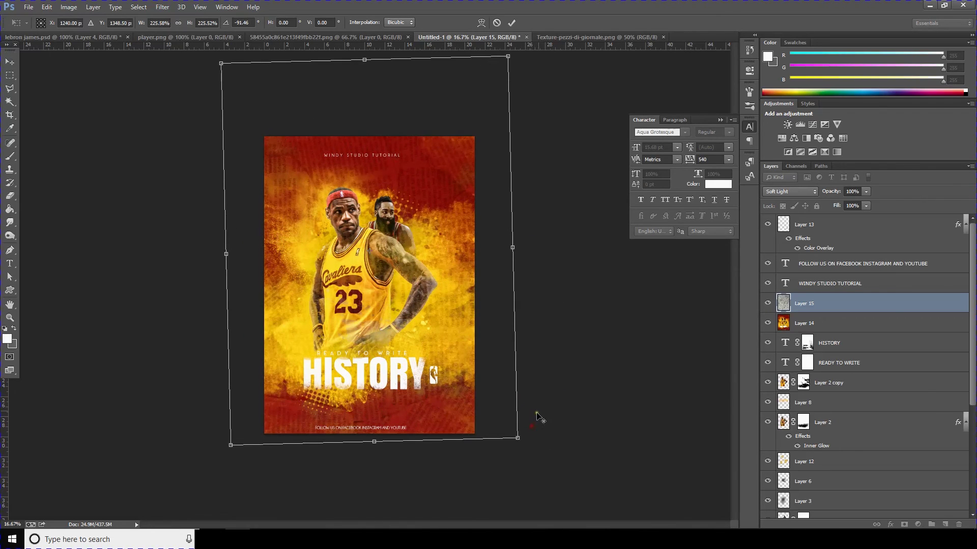
pyautogui.press('Return')
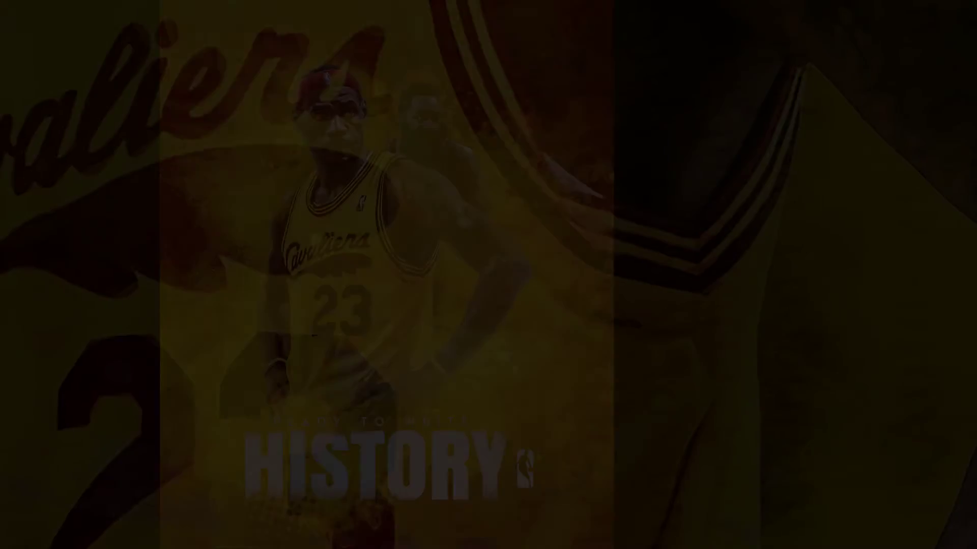